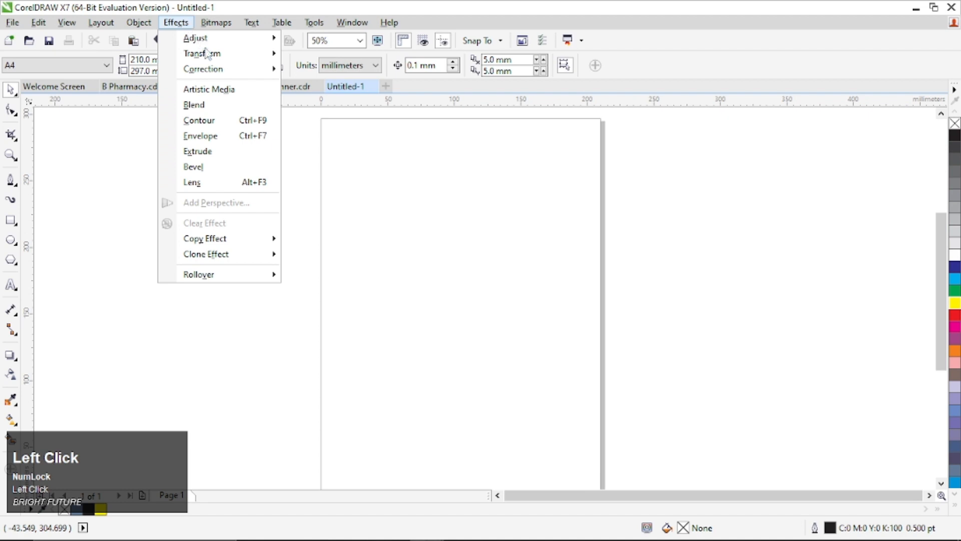
Show the Artistic Media effect controls with the default strokes.
click(228, 90)
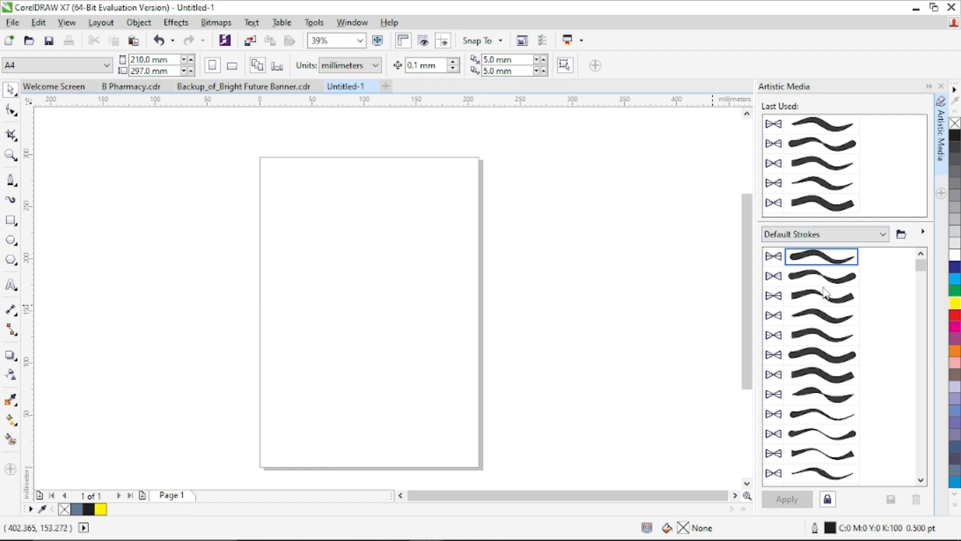
click(176, 22)
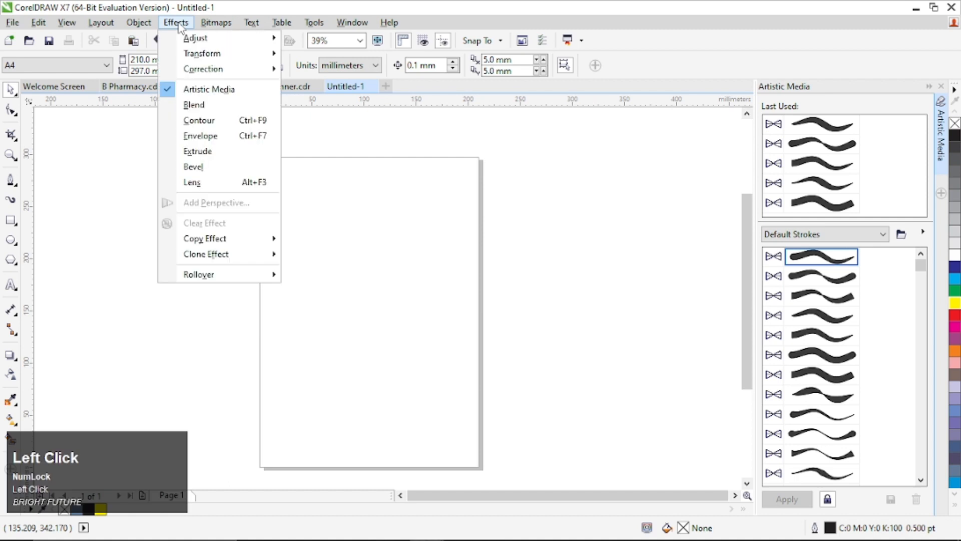
click(220, 90)
click(181, 23)
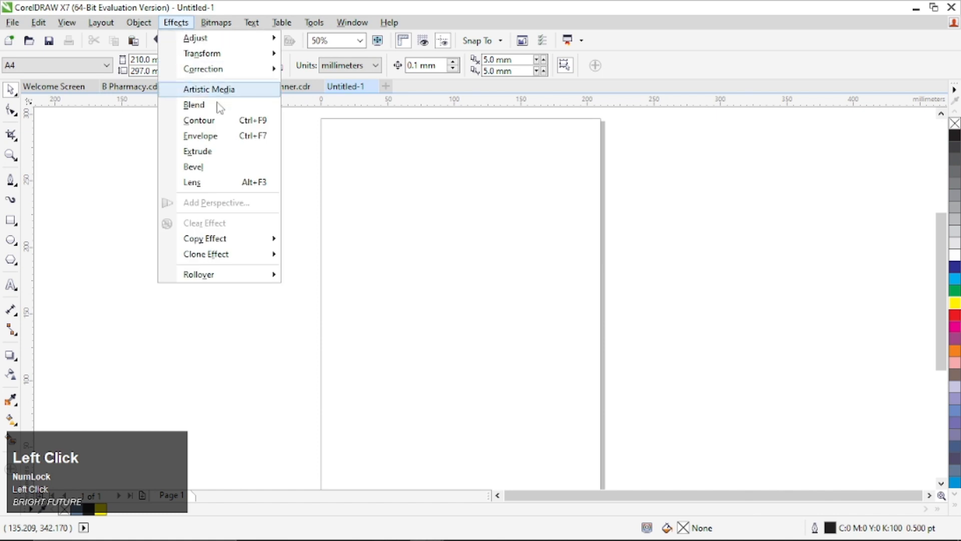
click(223, 88)
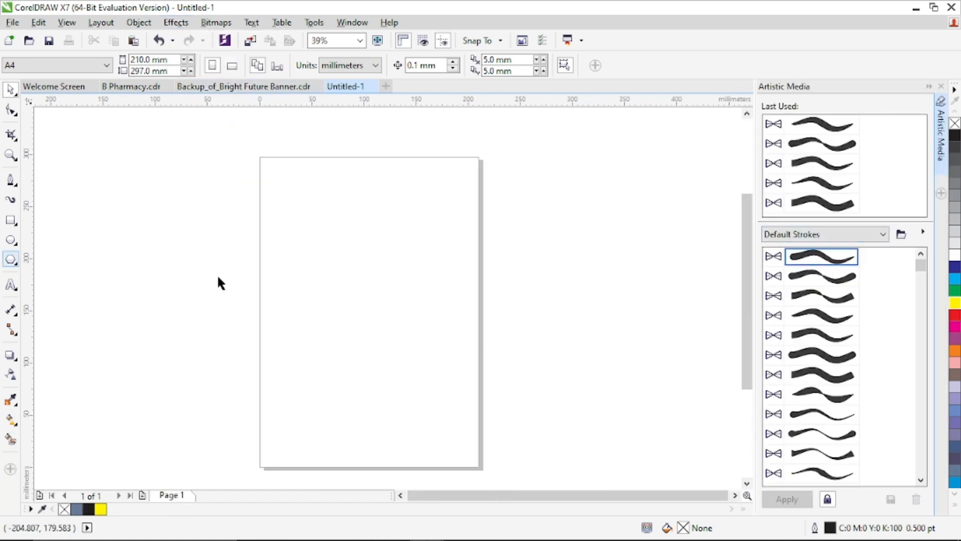
Draw three freehand curves with the third default preset stroke and delete them all from the page.
click(825, 299)
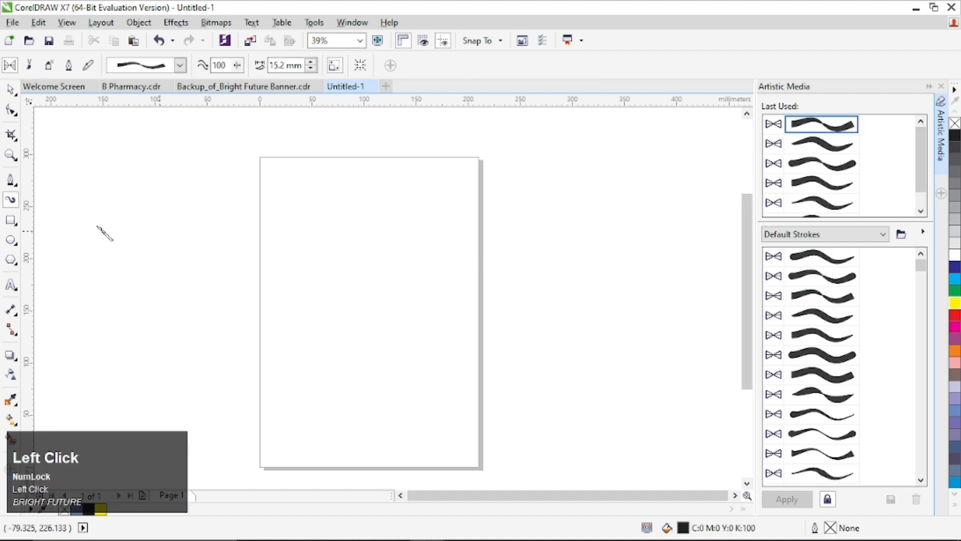
mouse_move(214, 212)
mouse_down()
mouse_move(359, 284)
mouse_move(272, 347)
mouse_up()
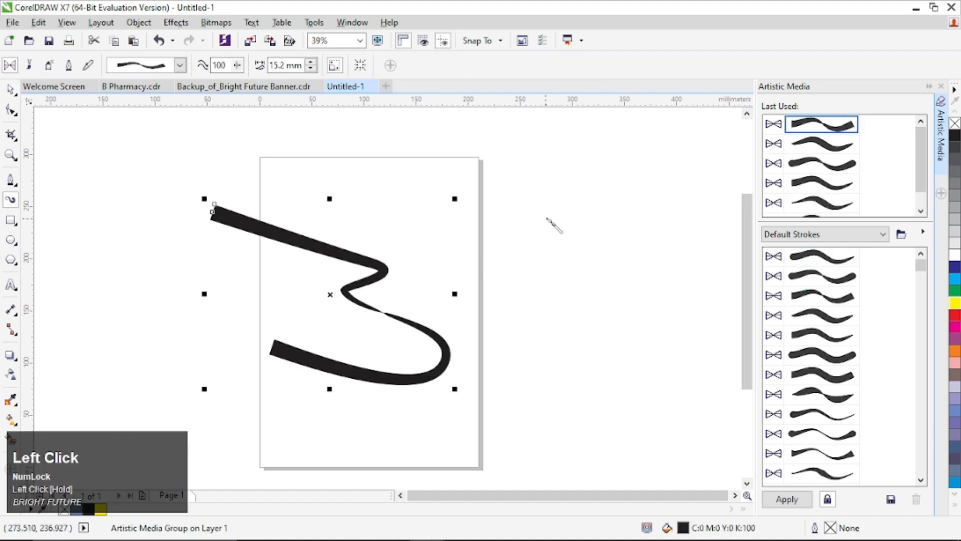
mouse_move(547, 198)
mouse_down()
mouse_move(651, 312)
mouse_move(454, 322)
mouse_up()
drag(446, 181, 251, 213)
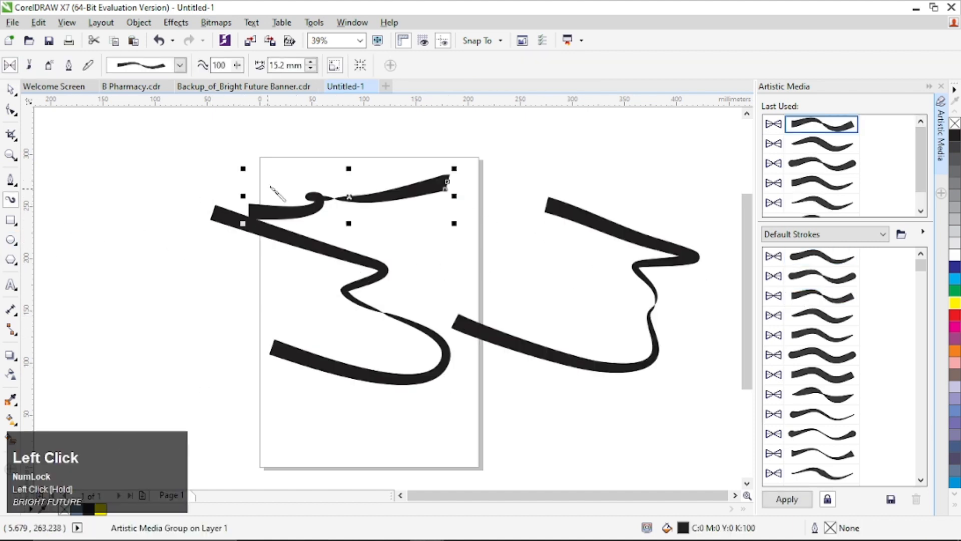
key(ctrl+a)
key(Delete)
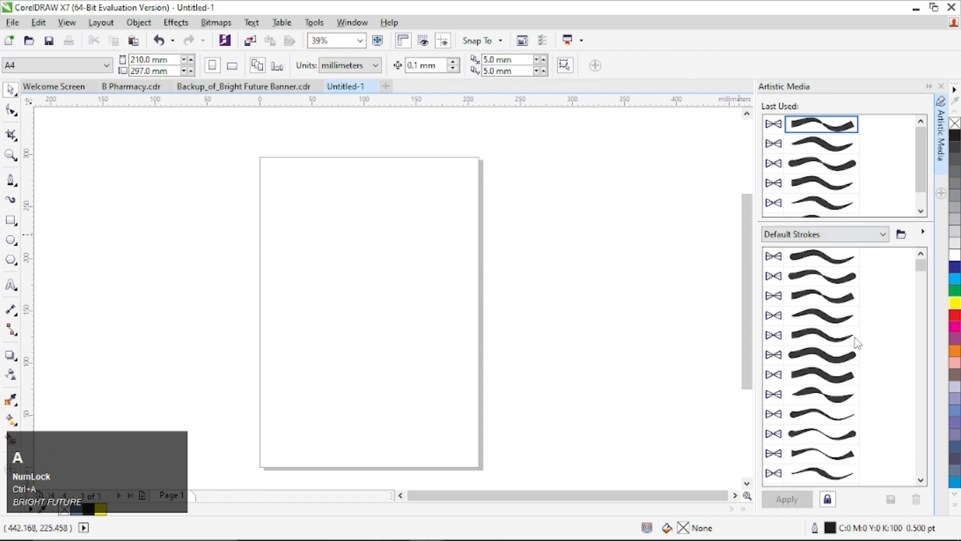
Paint six freehand strokes with the solid black teardrop brush from the default strokes and delete them all.
scroll(846, 350, down, 3)
scroll(838, 358, down, 4)
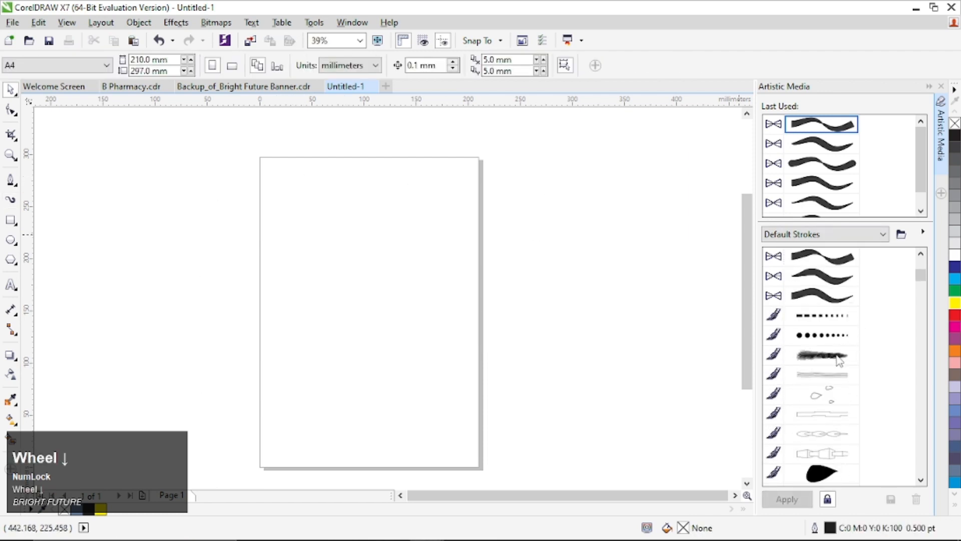
scroll(828, 365, down, 2)
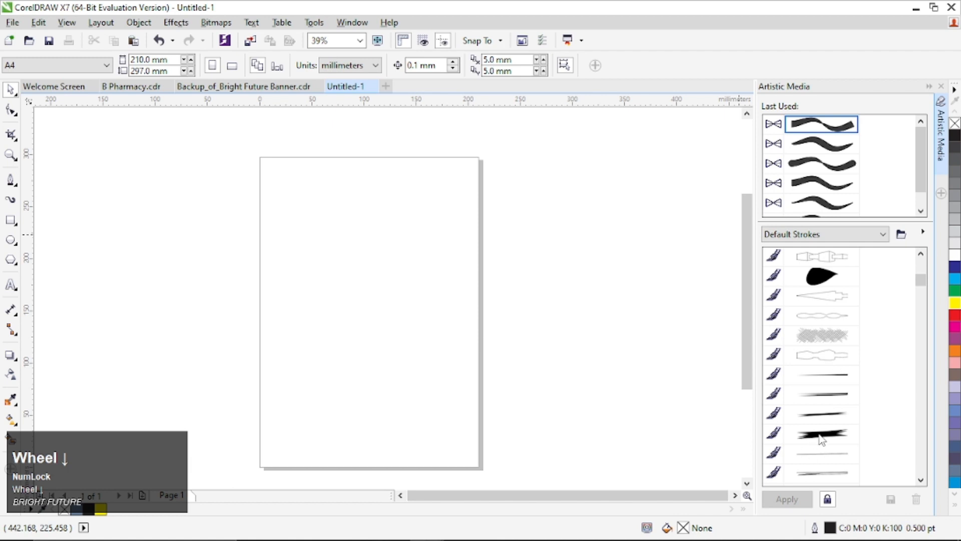
scroll(825, 441, down, 3)
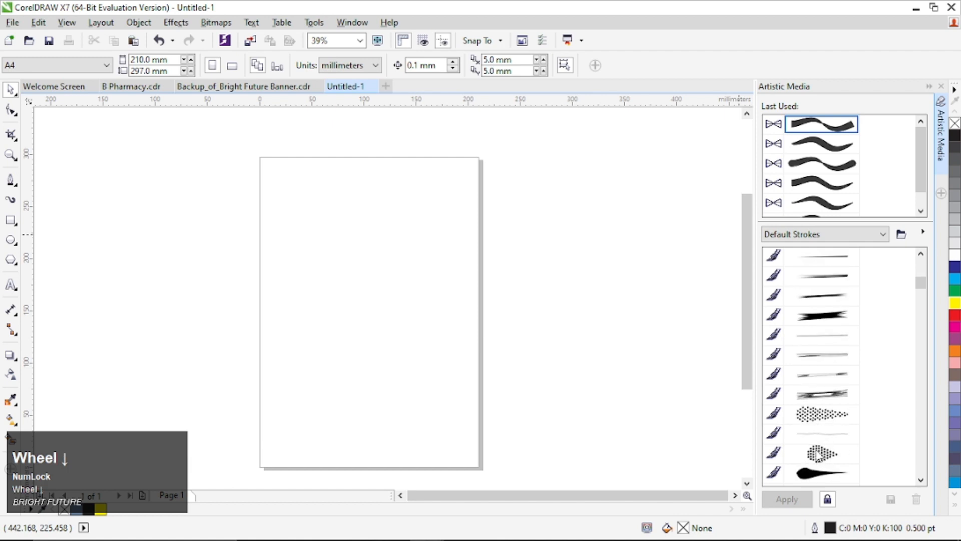
scroll(811, 448, down, 1)
click(816, 455)
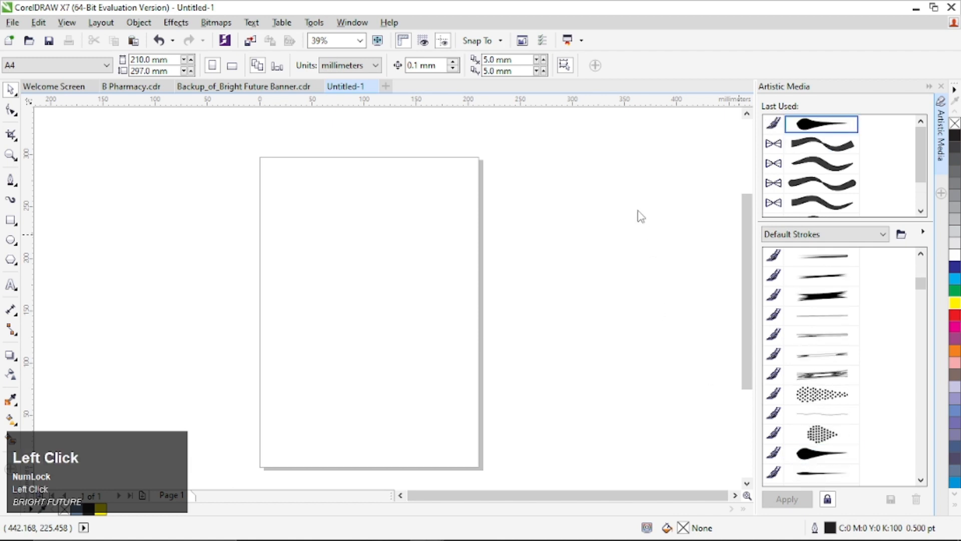
drag(185, 188, 225, 372)
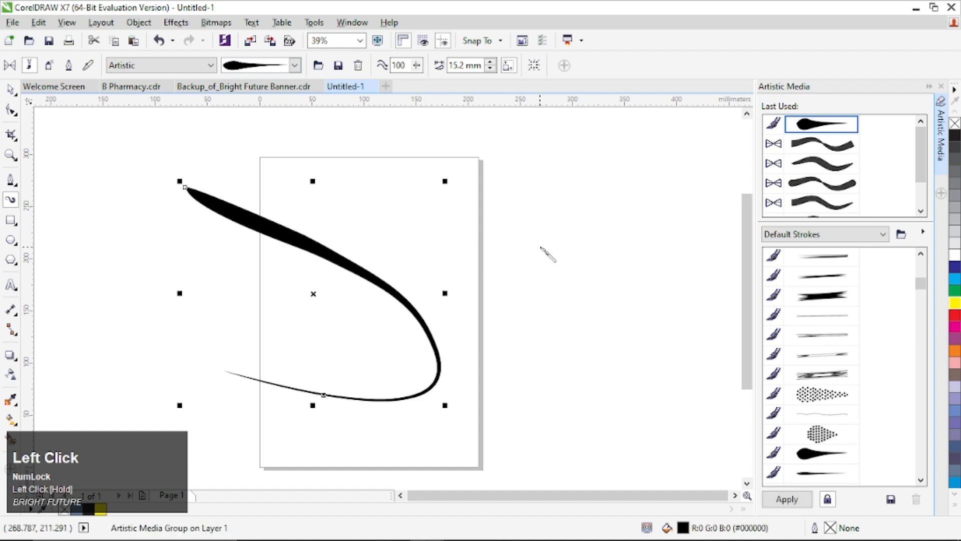
drag(551, 220, 549, 276)
drag(600, 196, 556, 203)
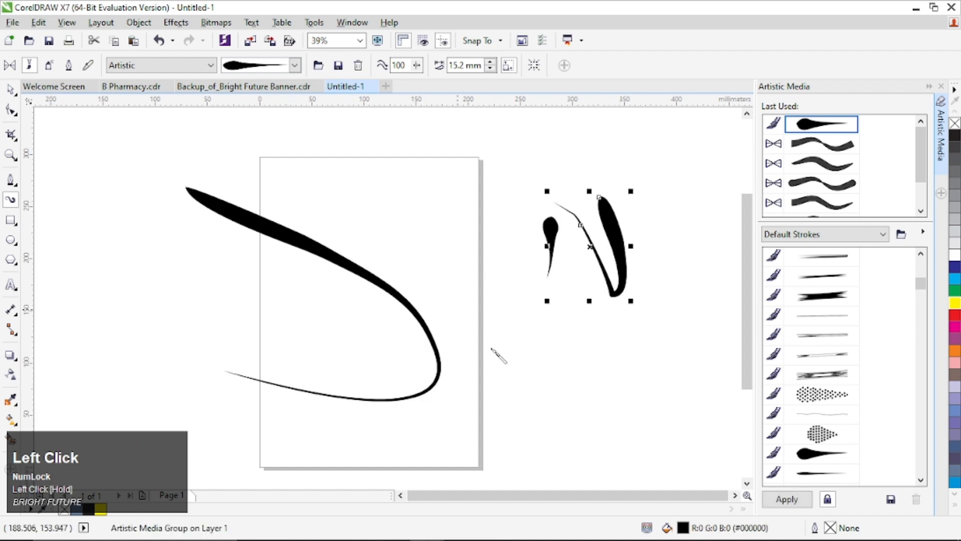
drag(492, 348, 505, 177)
drag(350, 227, 485, 170)
mouse_move(455, 235)
mouse_down()
mouse_move(354, 282)
mouse_move(353, 308)
mouse_up()
key(ctrl+a)
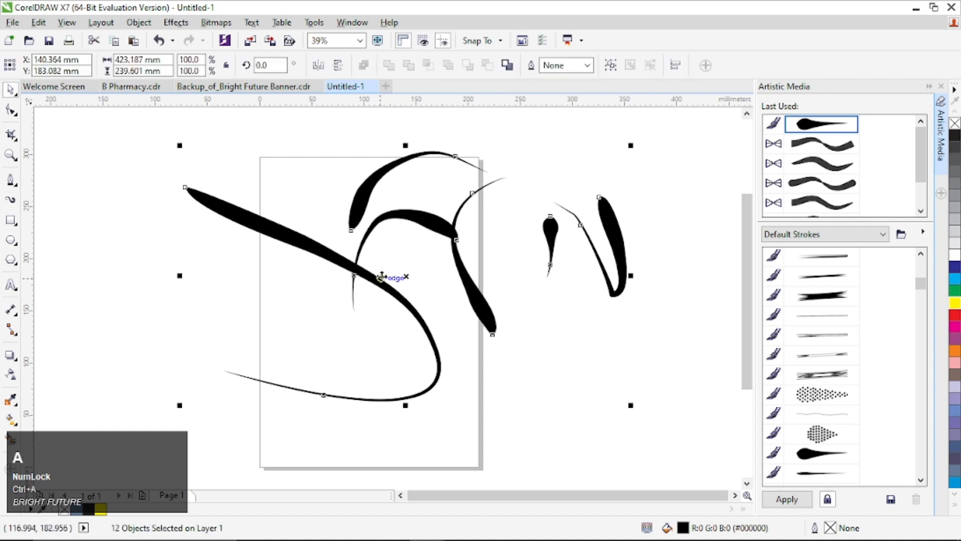
key(Delete)
Paint three freehand strokes with the striped black arrow-tail brush and clear them from the page.
scroll(828, 315, down, 5)
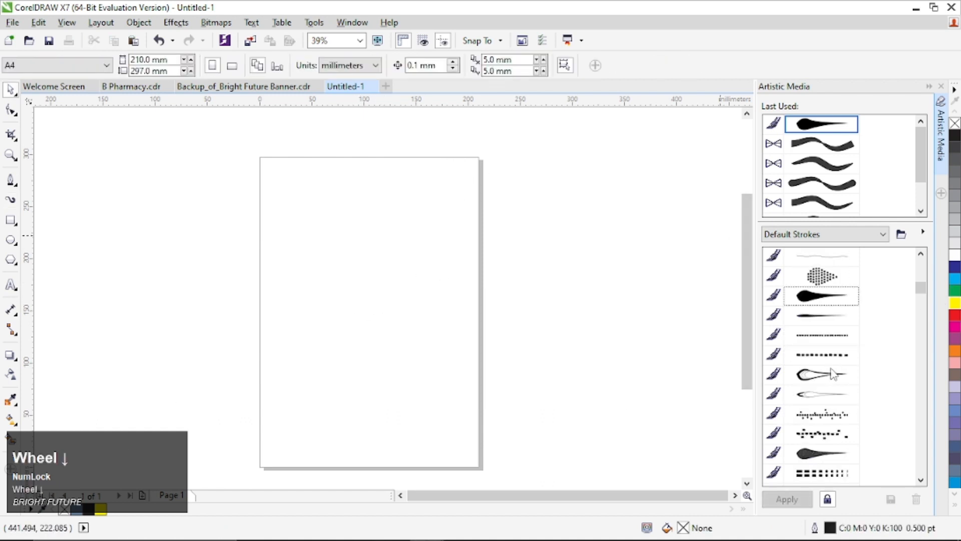
scroll(836, 371, down, 5)
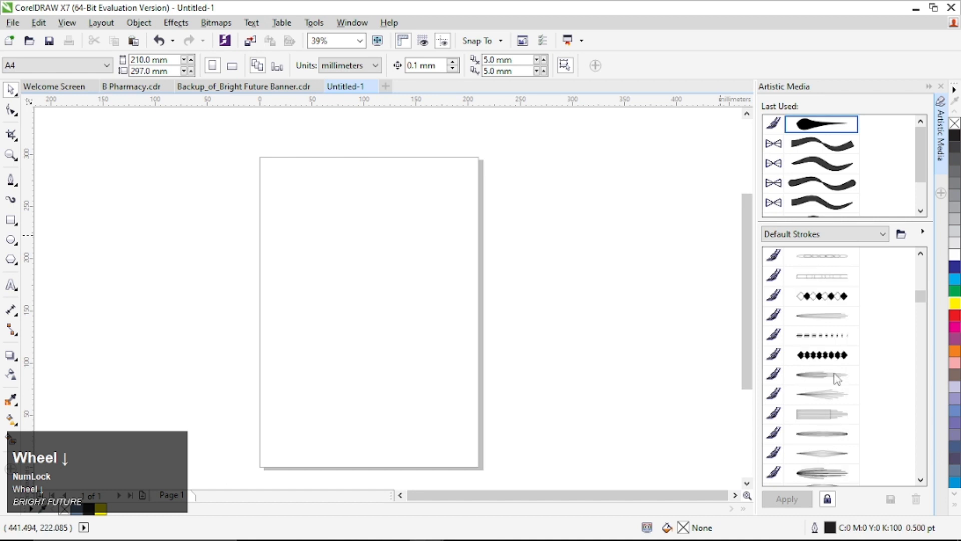
scroll(839, 361, down, 2)
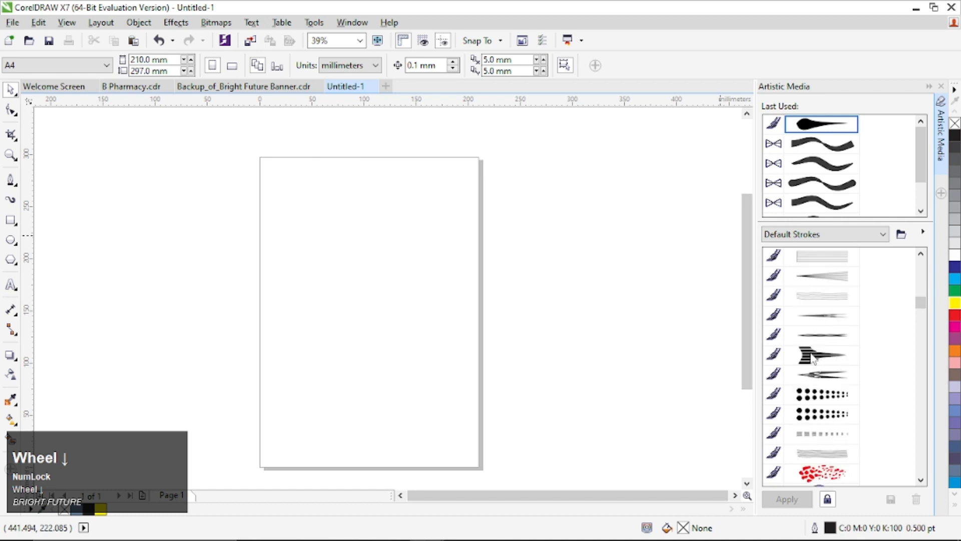
click(813, 356)
drag(562, 247, 277, 261)
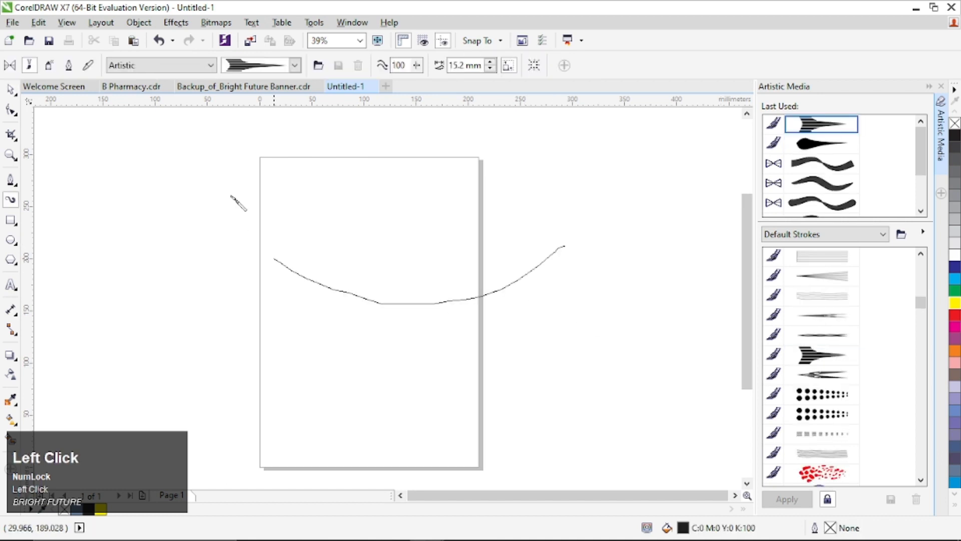
drag(447, 359, 540, 145)
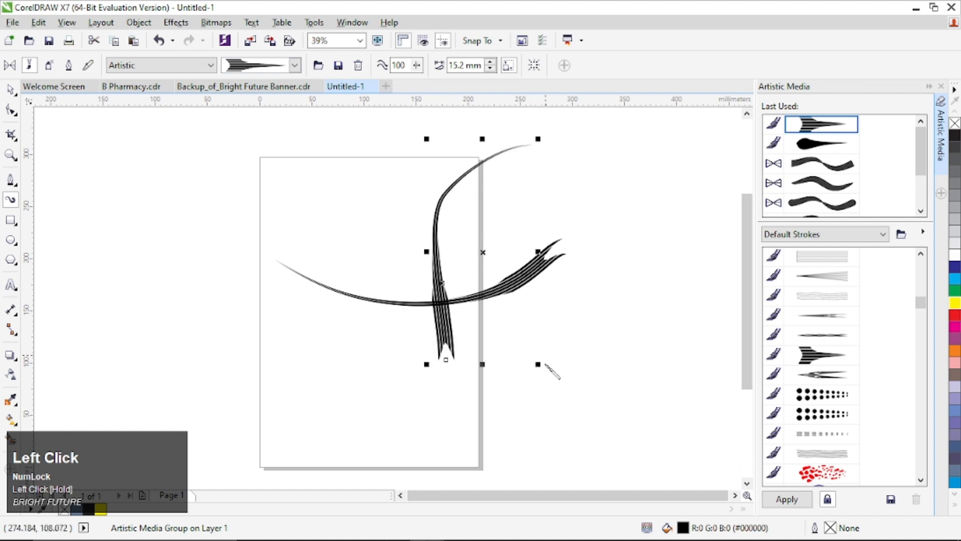
drag(524, 399, 535, 328)
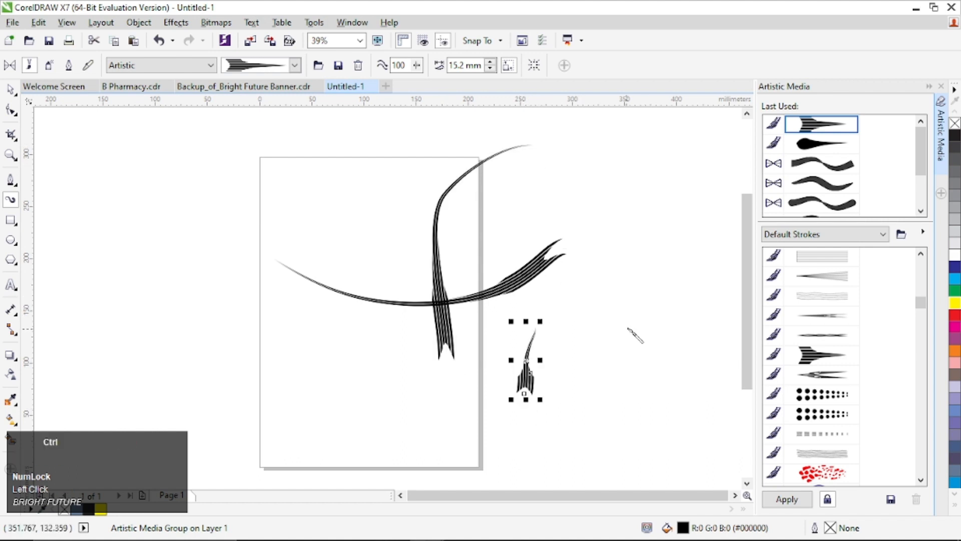
key(ctrl+a)
key(Delete)
Paint three freehand strokes with the rainbow gradient brush and clear them from the page.
scroll(851, 363, down, 5)
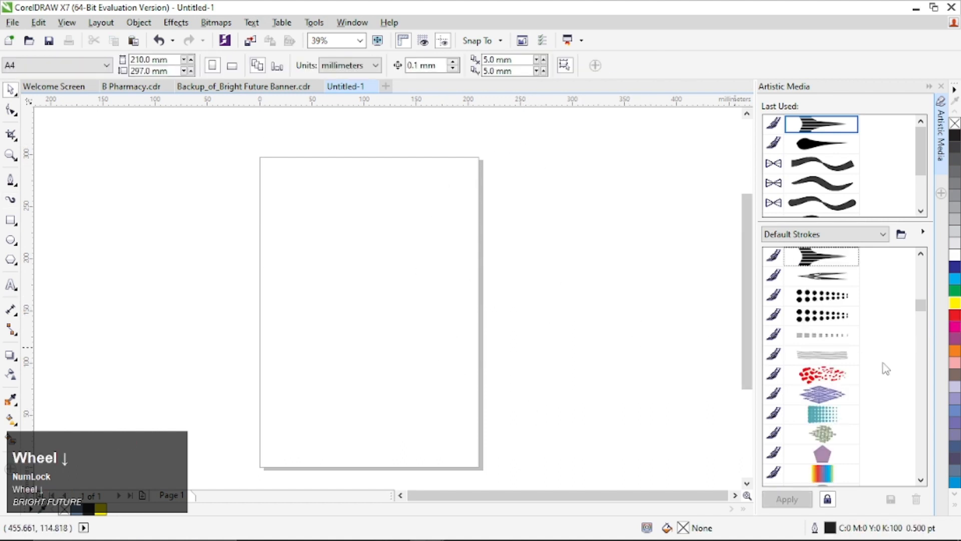
click(822, 356)
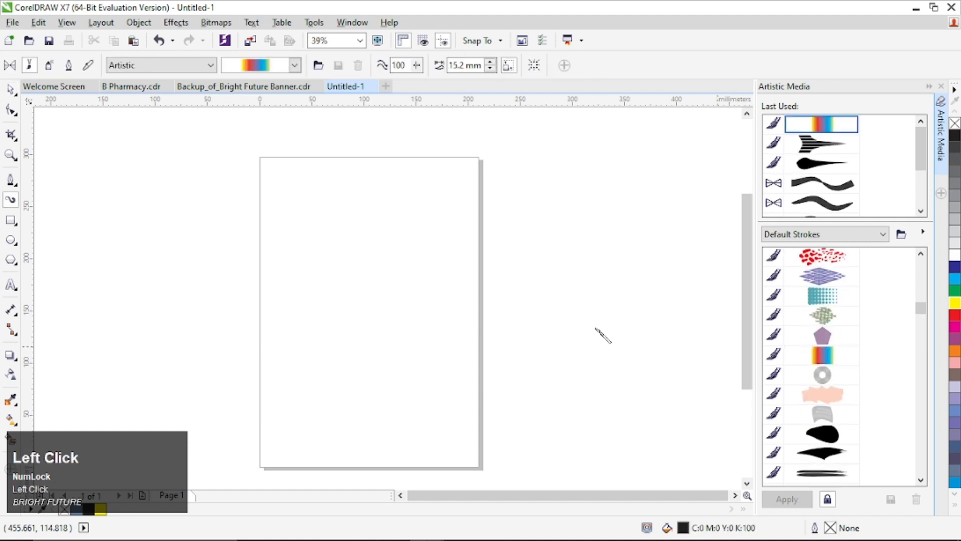
mouse_move(398, 332)
mouse_down()
mouse_move(494, 254)
mouse_move(574, 219)
mouse_up()
mouse_move(641, 225)
mouse_down()
mouse_move(521, 293)
mouse_move(247, 251)
mouse_move(145, 271)
mouse_move(154, 253)
mouse_up()
mouse_move(329, 324)
mouse_down()
mouse_move(413, 399)
mouse_move(607, 385)
mouse_up()
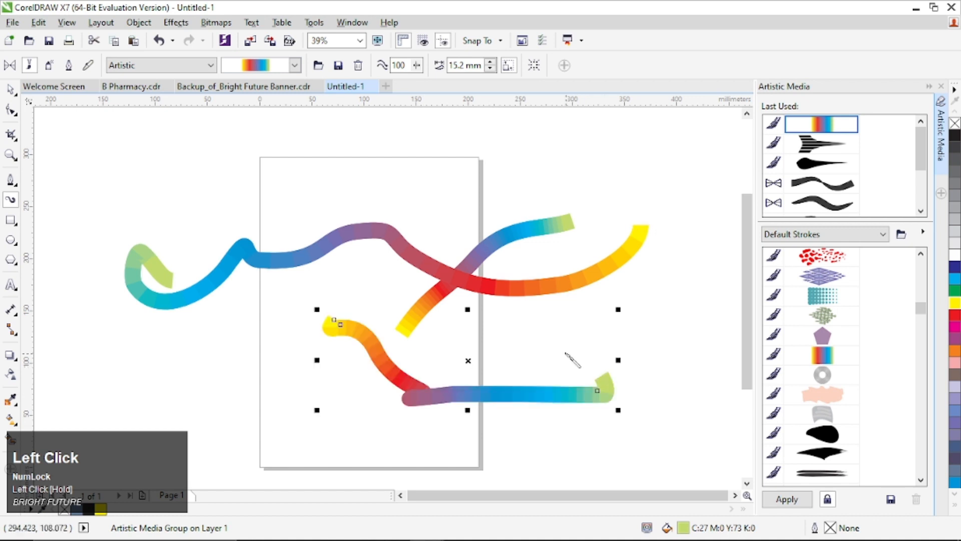
key(ctrl+a)
key(Delete)
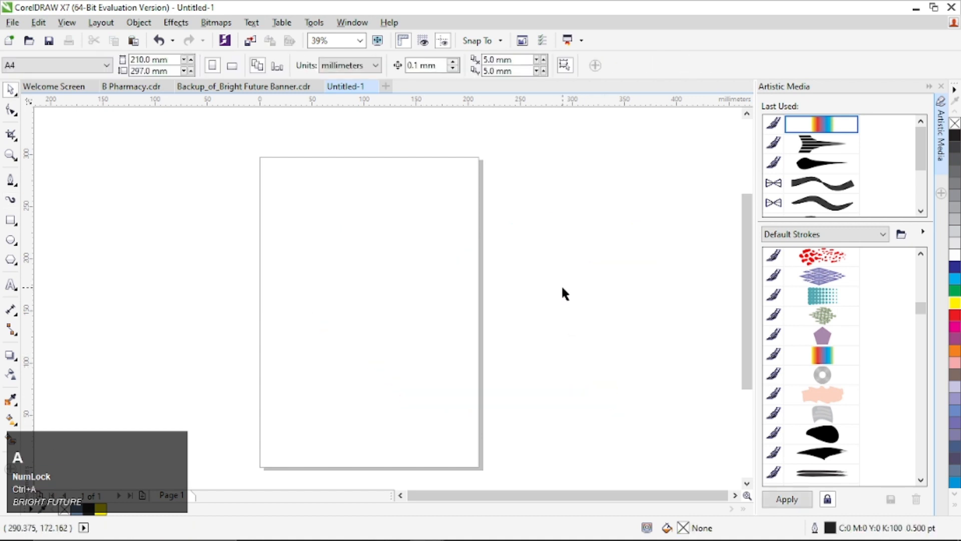
Draw a five-pointed star about 44 by 42 mm near the page's left edge, filled black with no outline.
scroll(846, 346, up, 3)
scroll(857, 336, up, 5)
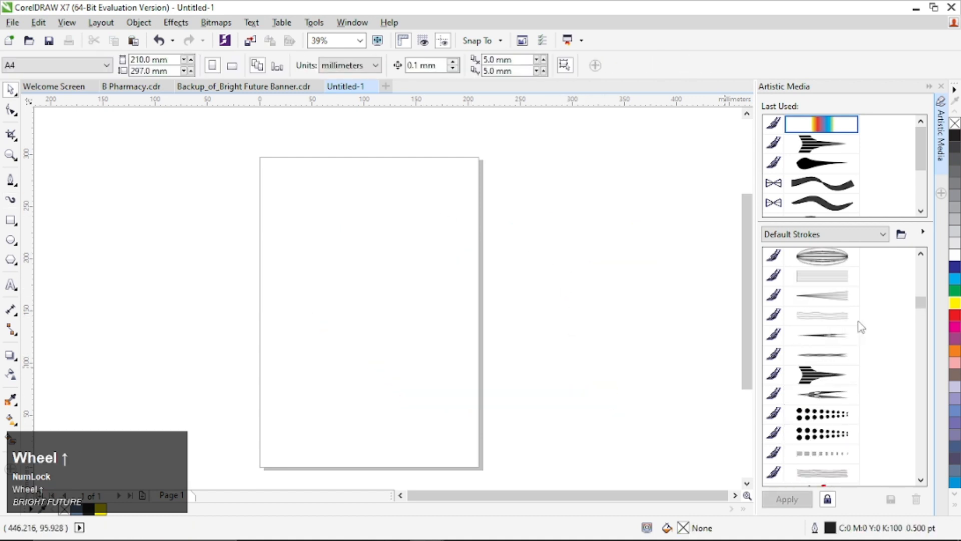
click(11, 264)
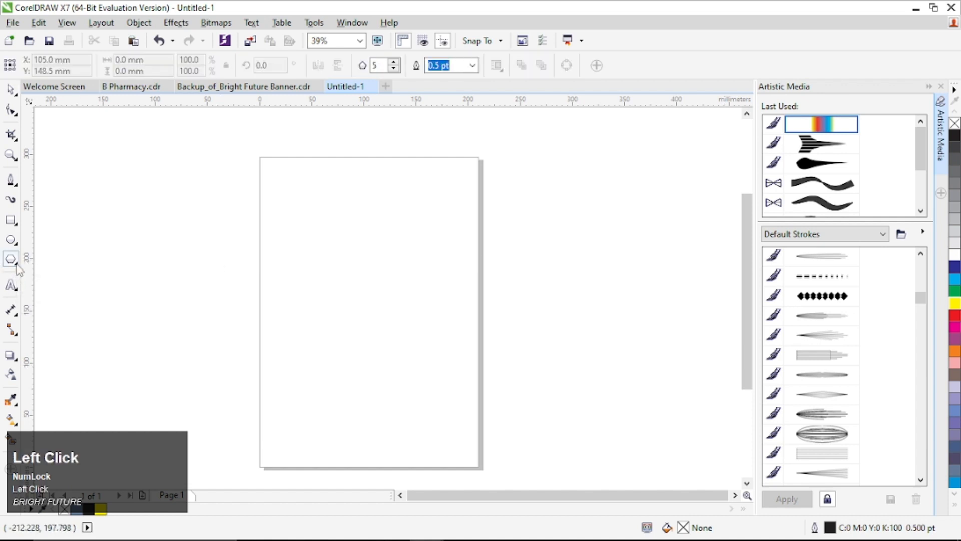
click(17, 265)
click(51, 275)
drag(264, 212, 314, 259)
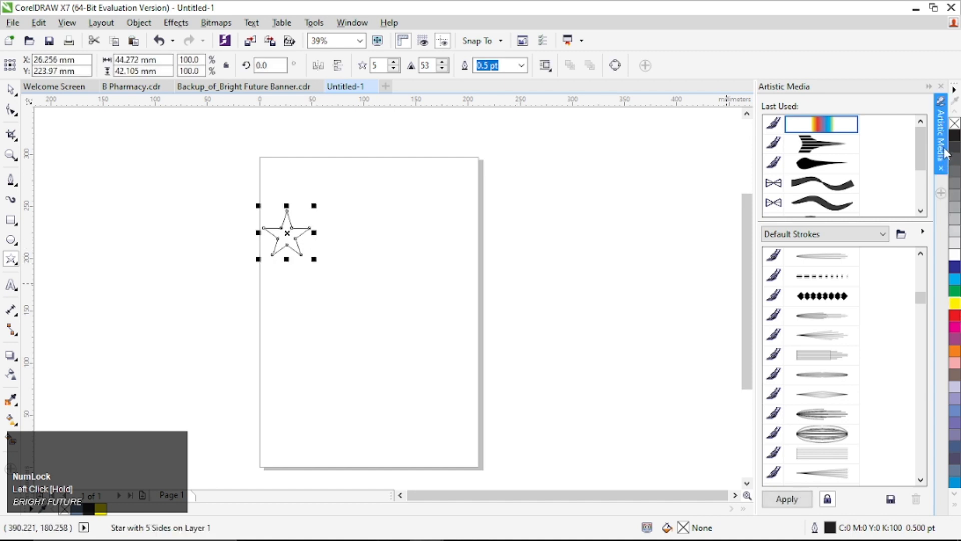
click(955, 136)
right_click(955, 123)
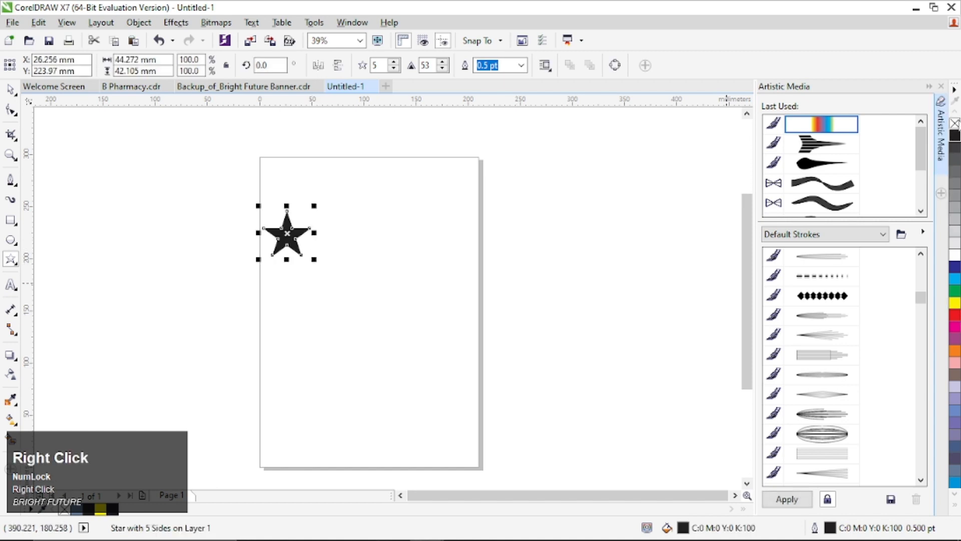
Scale the black star down proportionally to about 17 by 16 mm.
click(10, 90)
click(10, 90)
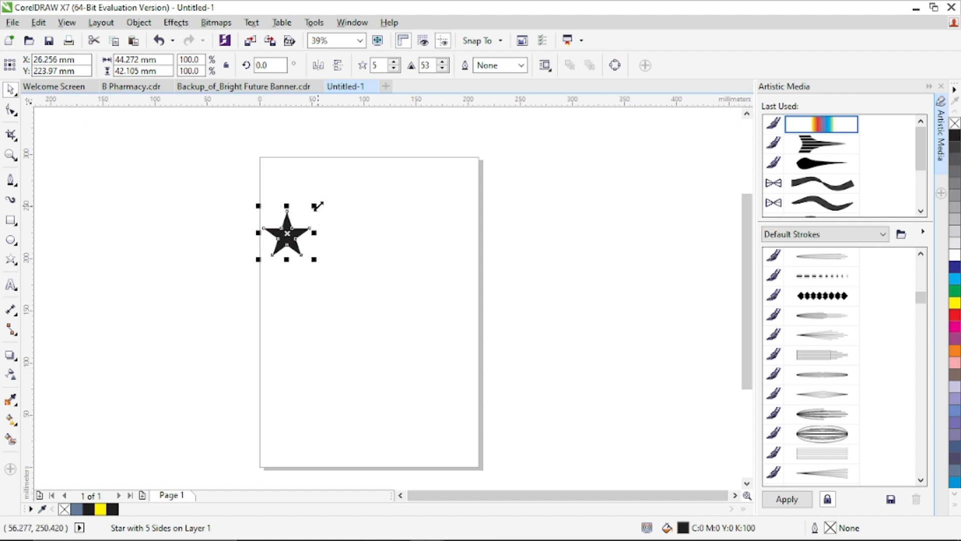
drag(317, 206, 289, 234)
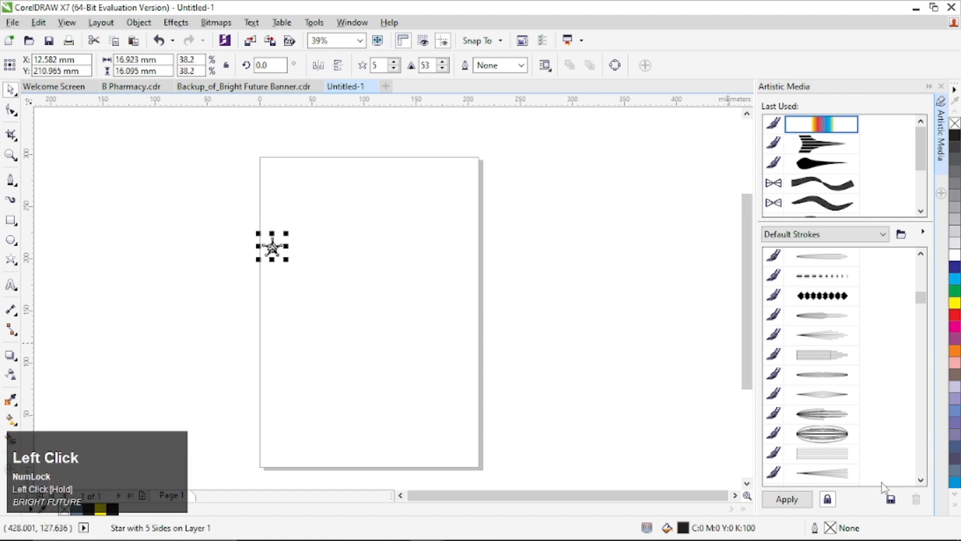
Save the star as a new Brushes stroke named star in the CustomMediaStrokes folder.
click(891, 500)
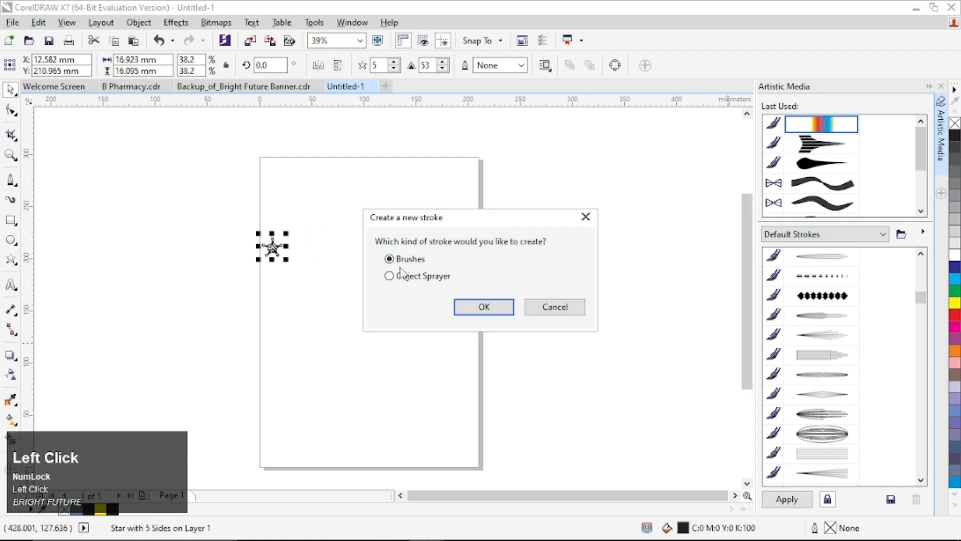
click(499, 313)
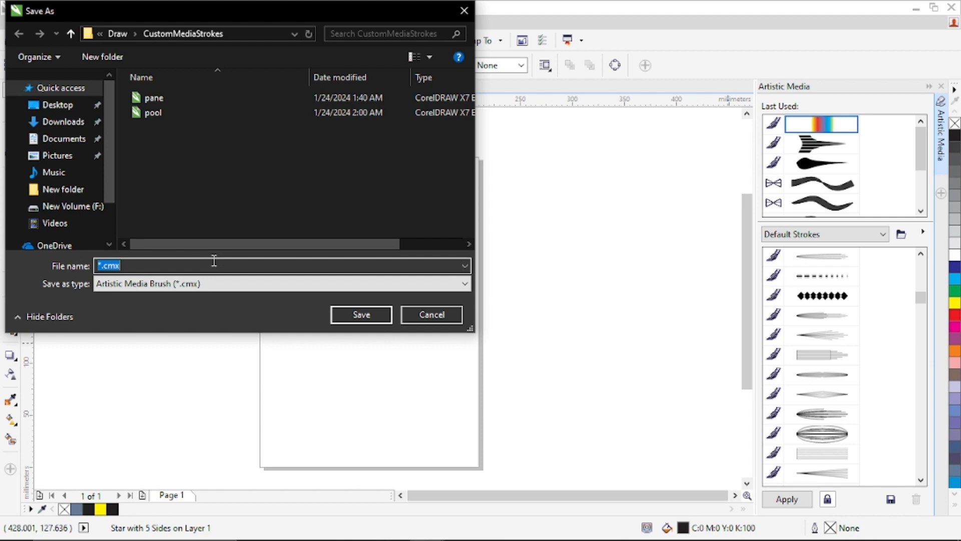
text(star)
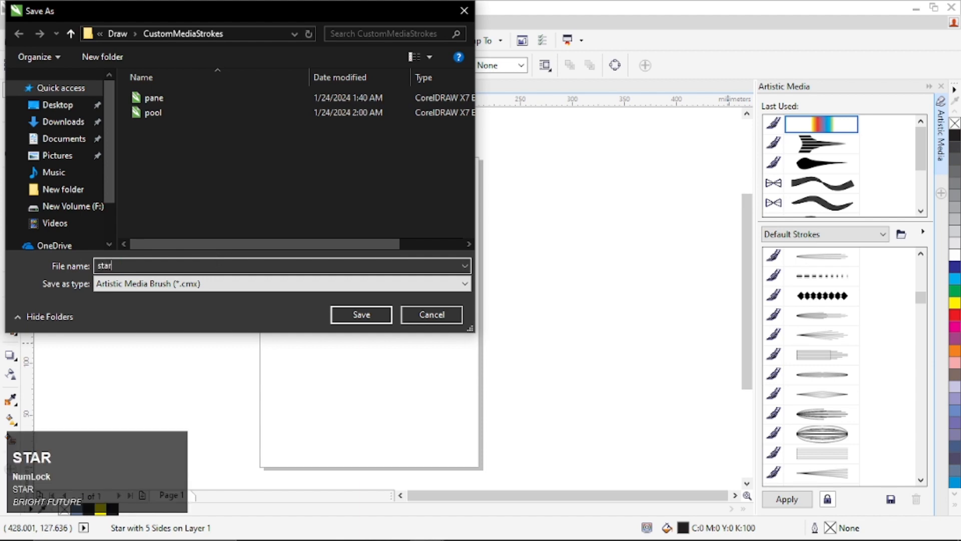
click(375, 314)
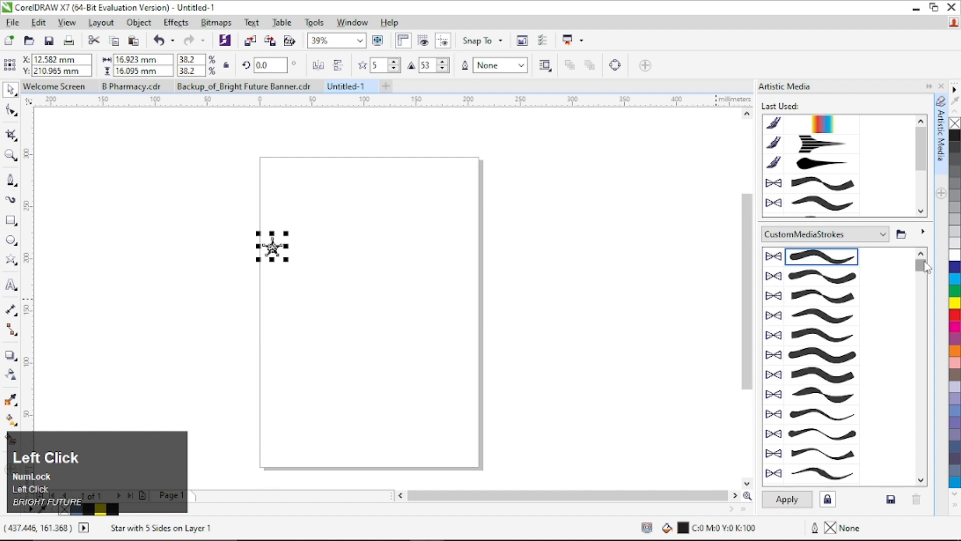
Apply the saved star stroke to the selected star, paint a diagonal row of stars, and clear the page.
drag(925, 261, 923, 482)
scroll(829, 455, down, 1)
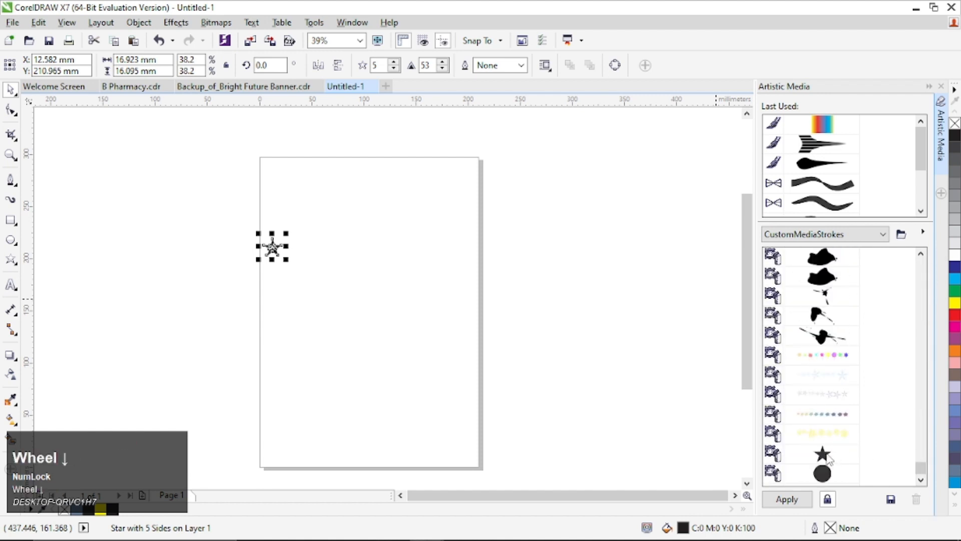
click(822, 454)
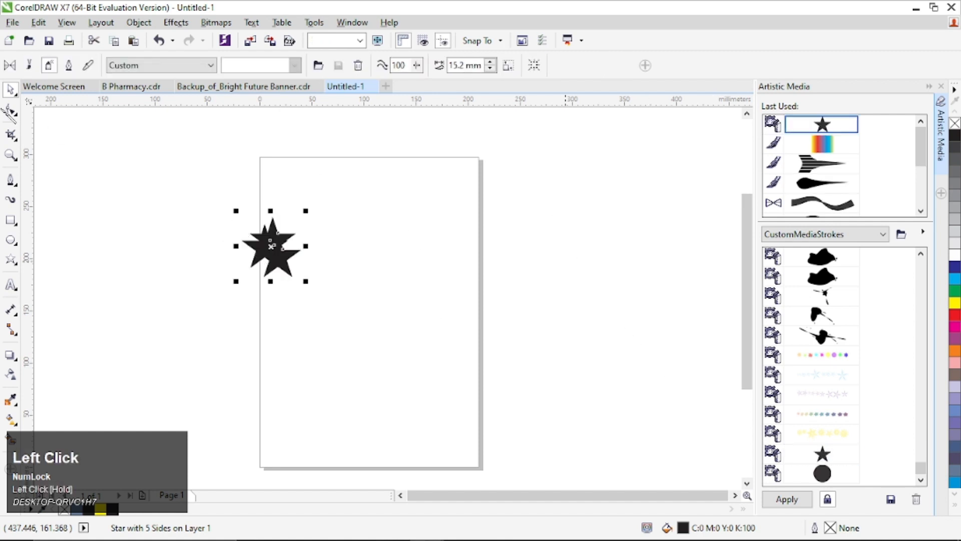
drag(418, 283, 554, 198)
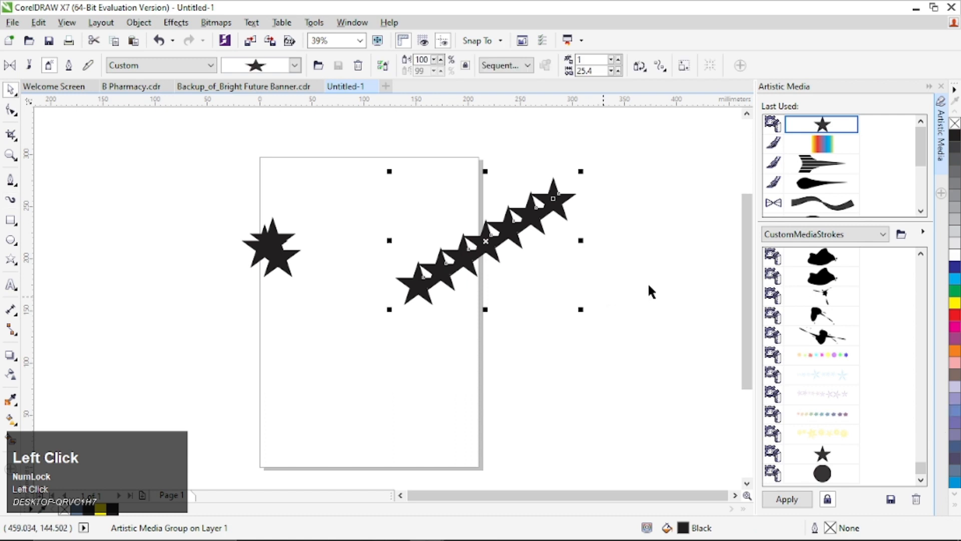
mouse_move(662, 151)
mouse_down()
mouse_move(216, 298)
mouse_move(168, 407)
mouse_up()
key(Delete)
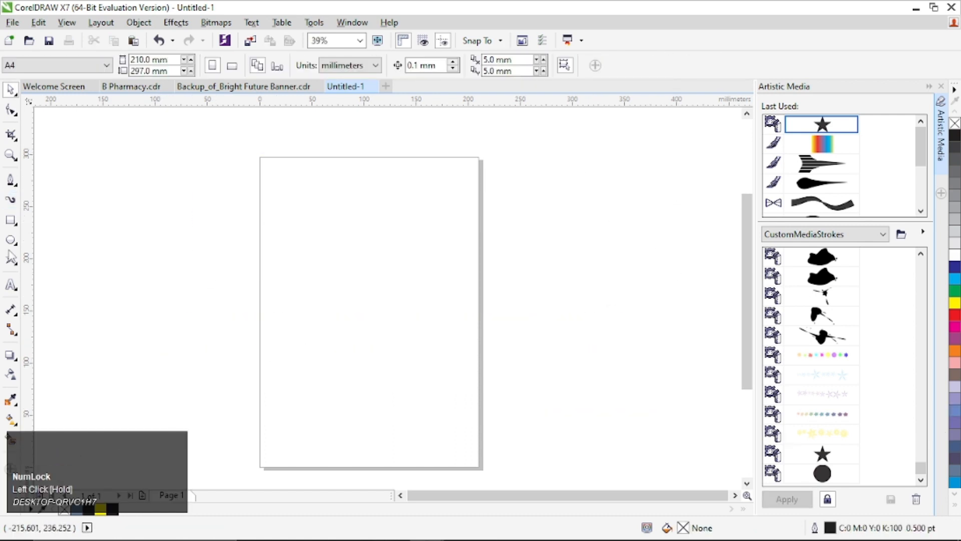
Paint five freehand Artistic Media strokes with the custom star stroke across the page and delete them all.
click(11, 199)
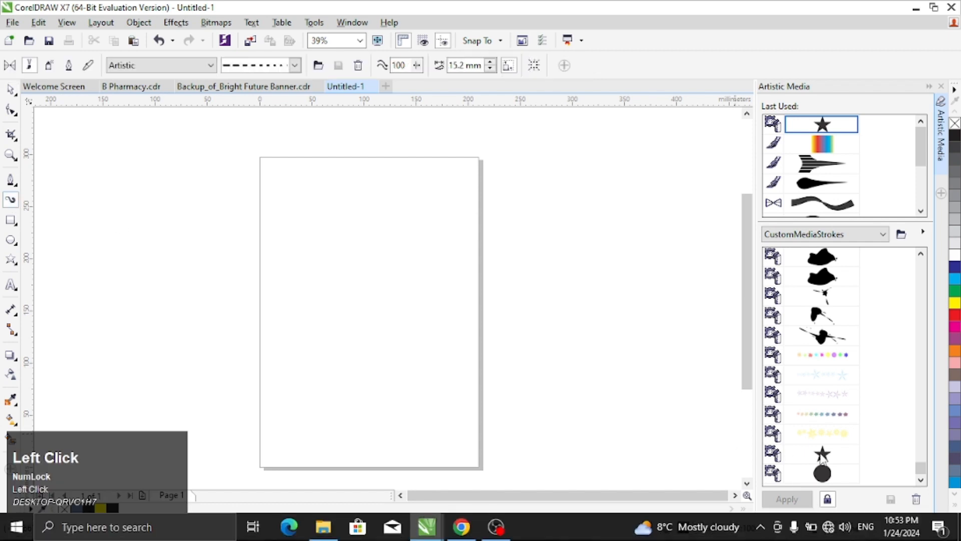
click(803, 451)
drag(585, 220, 305, 250)
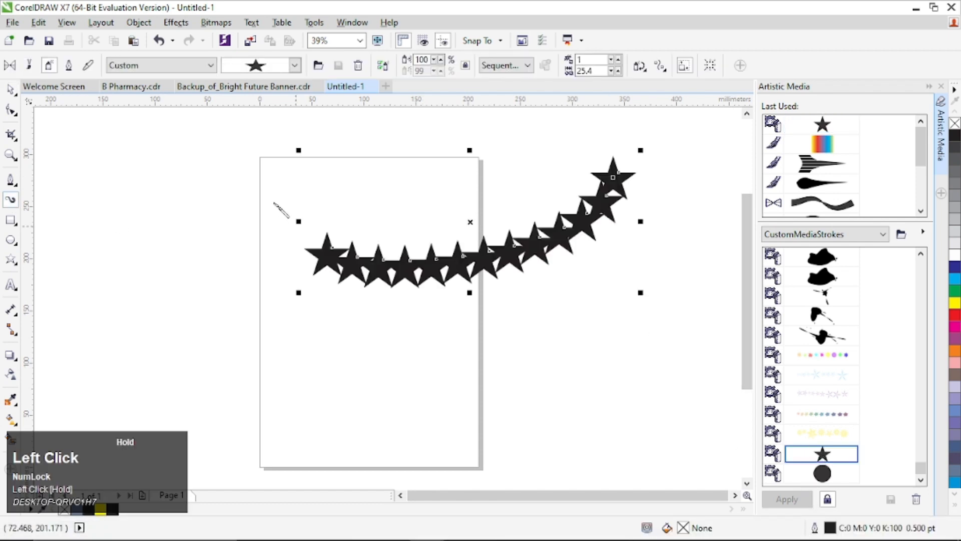
mouse_move(230, 186)
mouse_down()
mouse_move(371, 448)
mouse_move(378, 441)
mouse_up()
drag(543, 407, 663, 290)
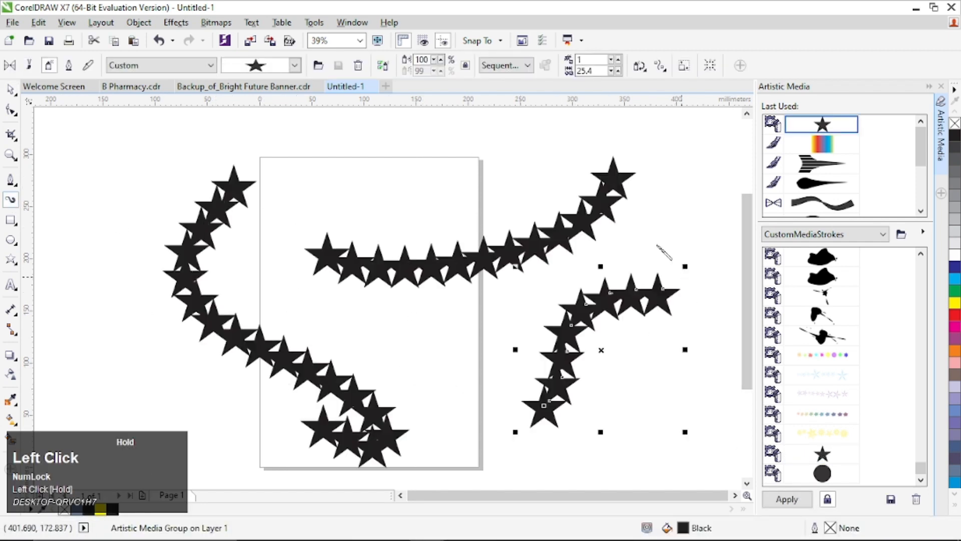
mouse_move(459, 164)
mouse_down()
mouse_move(113, 225)
mouse_move(108, 238)
mouse_up()
drag(145, 155, 431, 357)
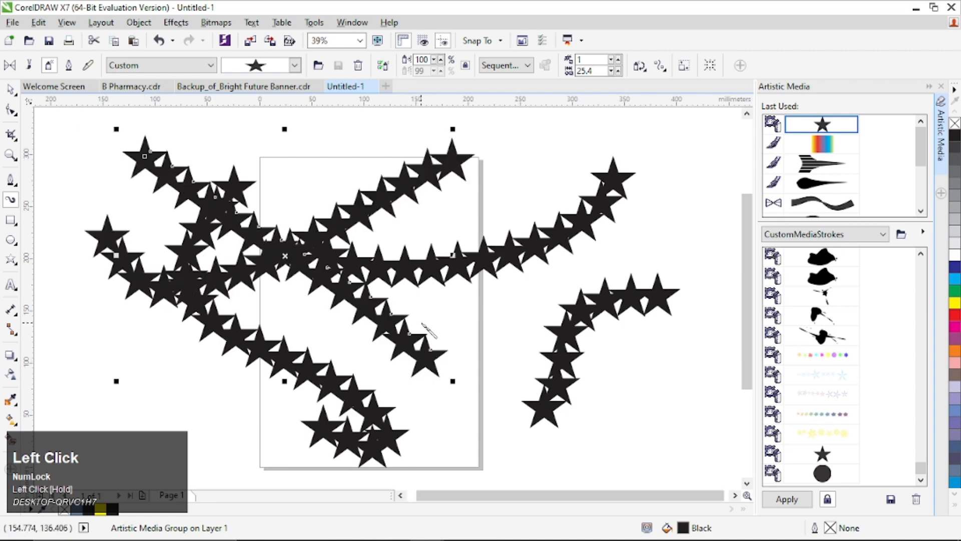
key(ctrl+a)
key(Delete)
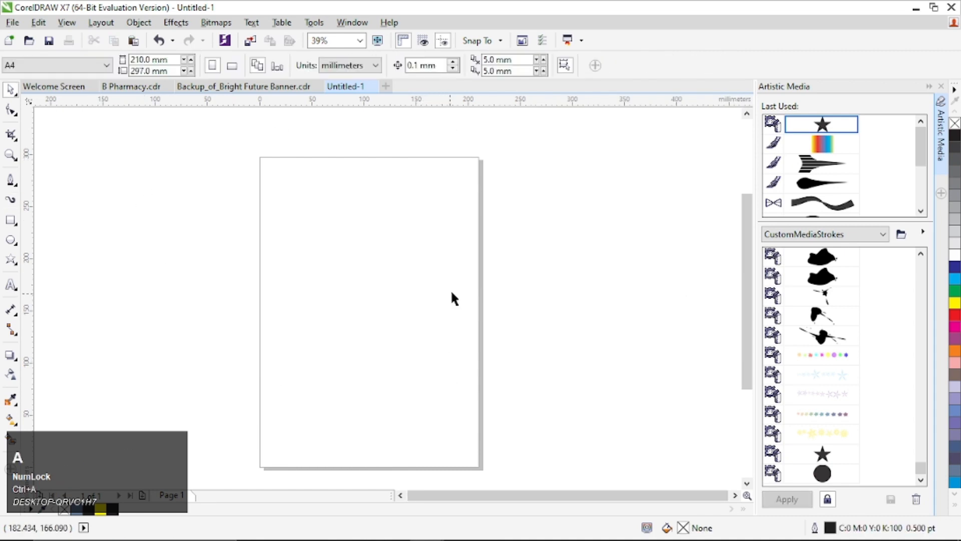
Draw a circle about 63 mm across over the page's left edge and duplicate it about 45 mm to the right.
click(11, 240)
drag(230, 223, 298, 290)
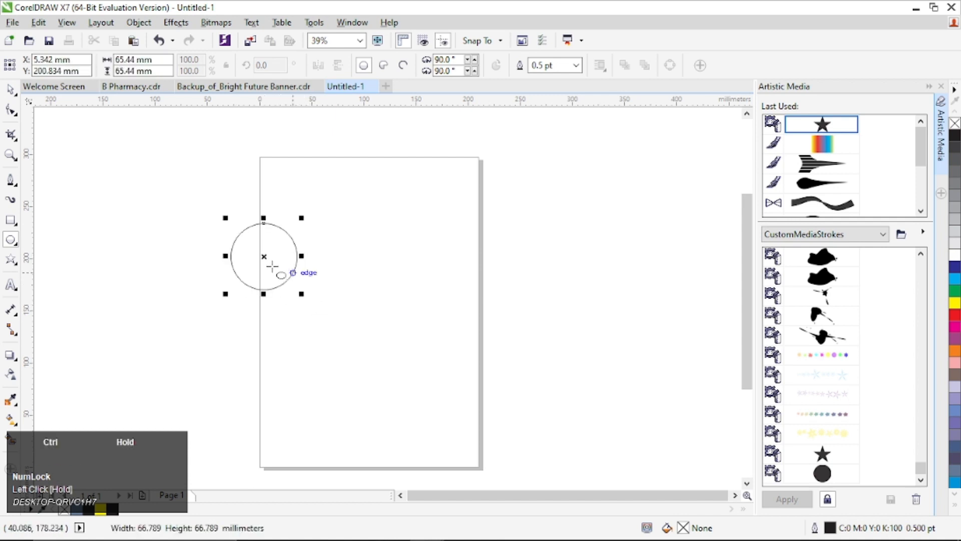
click(11, 89)
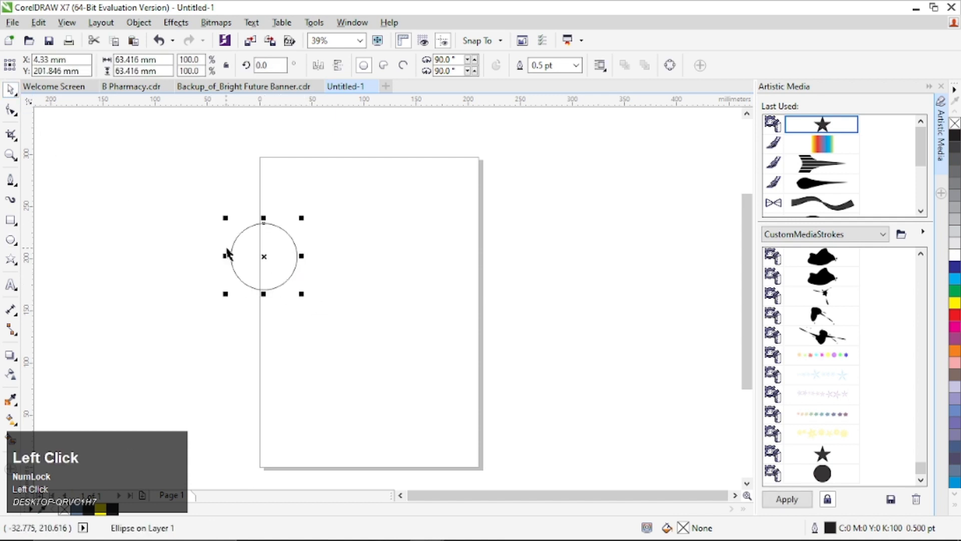
drag(280, 257, 313, 251)
right_click(314, 250)
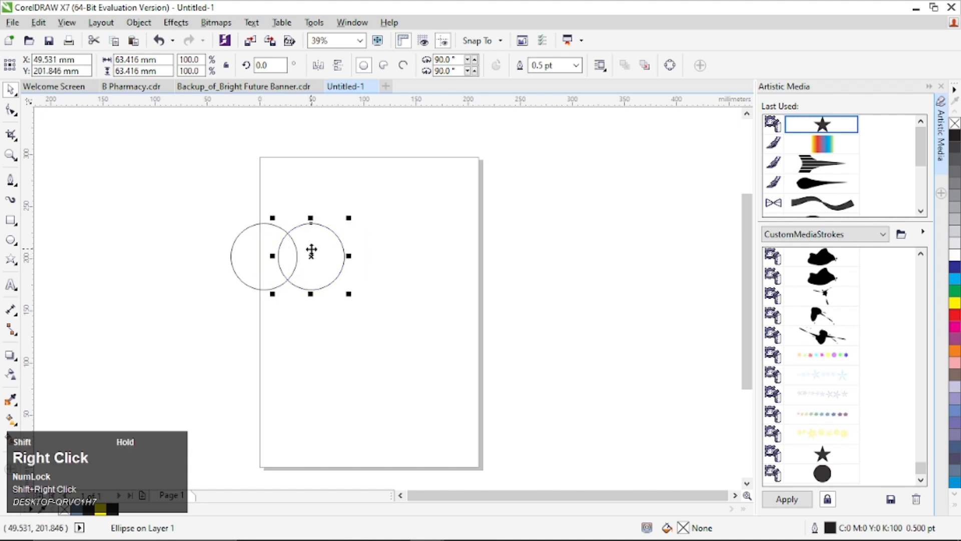
Intersect the two overlapping circles, delete both circles, and move the resulting leaf shape to the page's middle.
click(356, 218)
drag(356, 220, 182, 316)
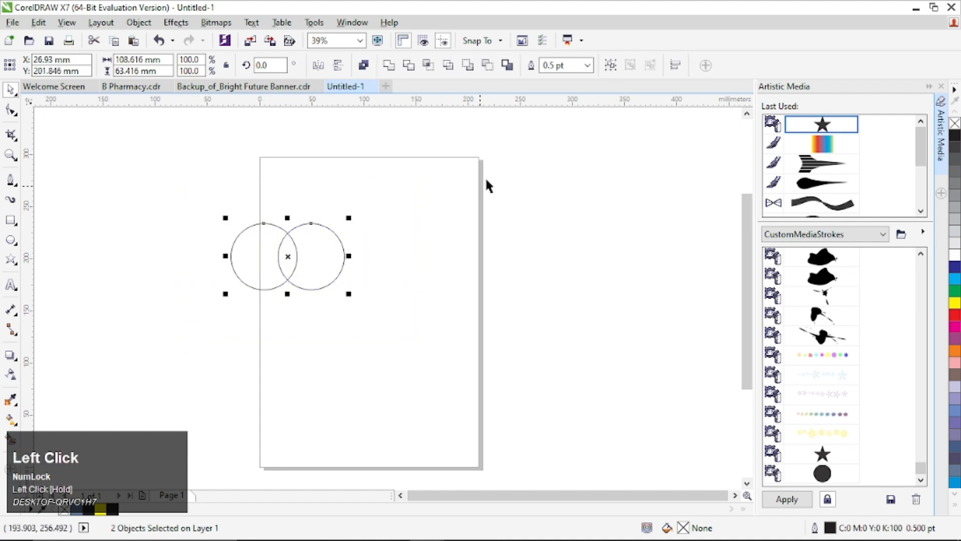
click(429, 65)
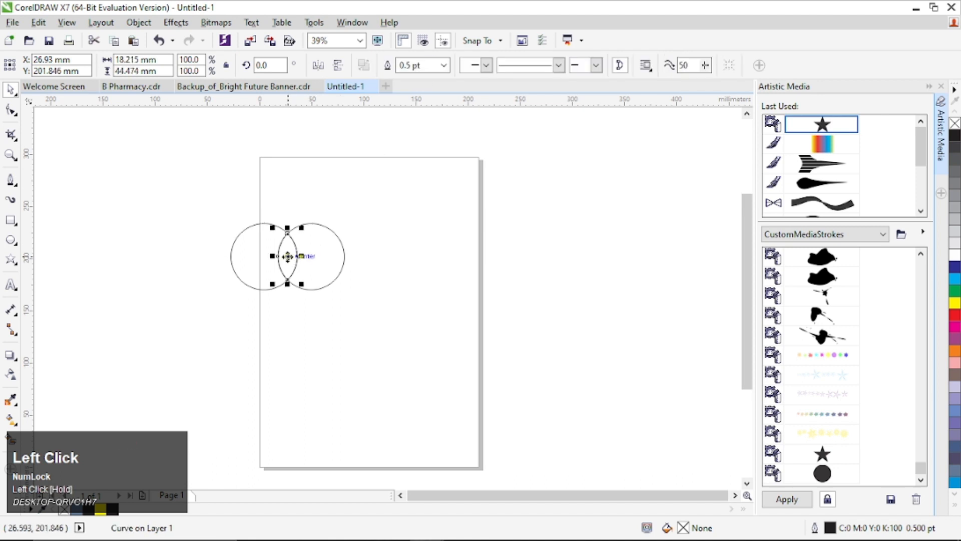
drag(288, 256, 467, 248)
drag(388, 173, 173, 315)
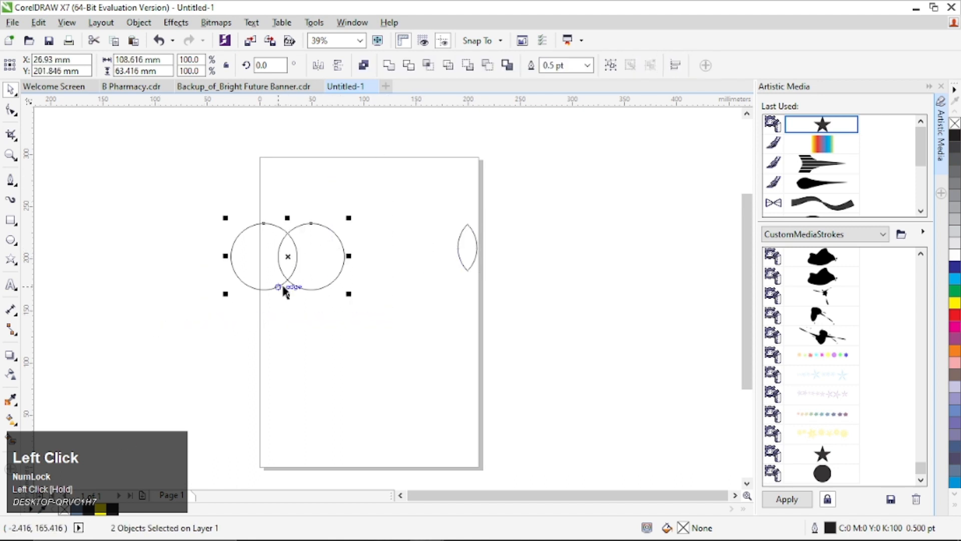
key(Delete)
click(476, 249)
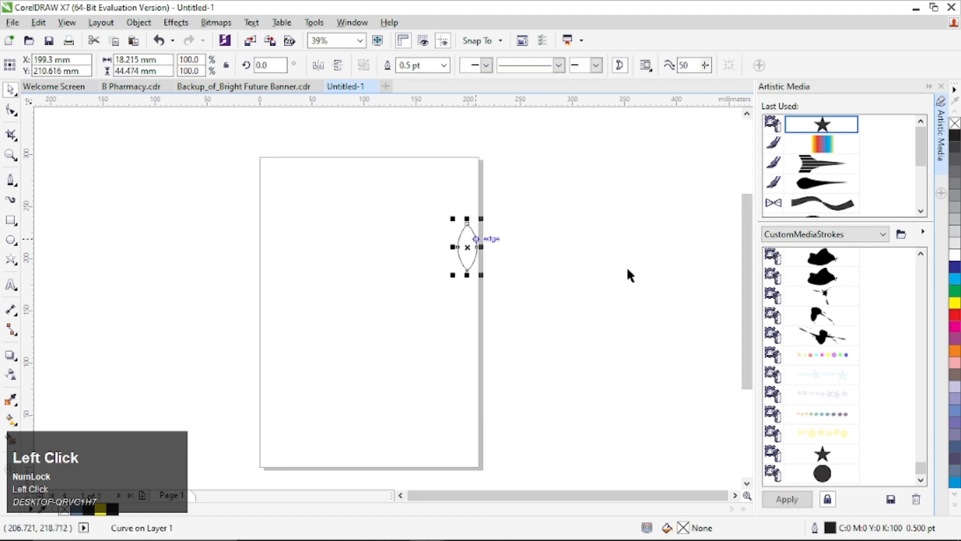
drag(479, 247, 343, 273)
Fill the leaf with a linear fountain fill running from black at its lower tip to green at its upper tip.
scroll(273, 337, up, 3)
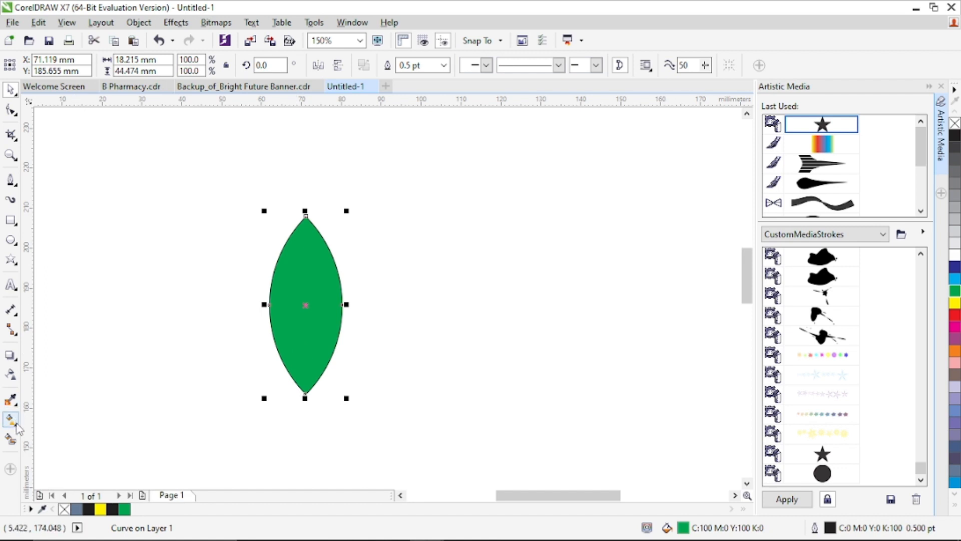
key(g)
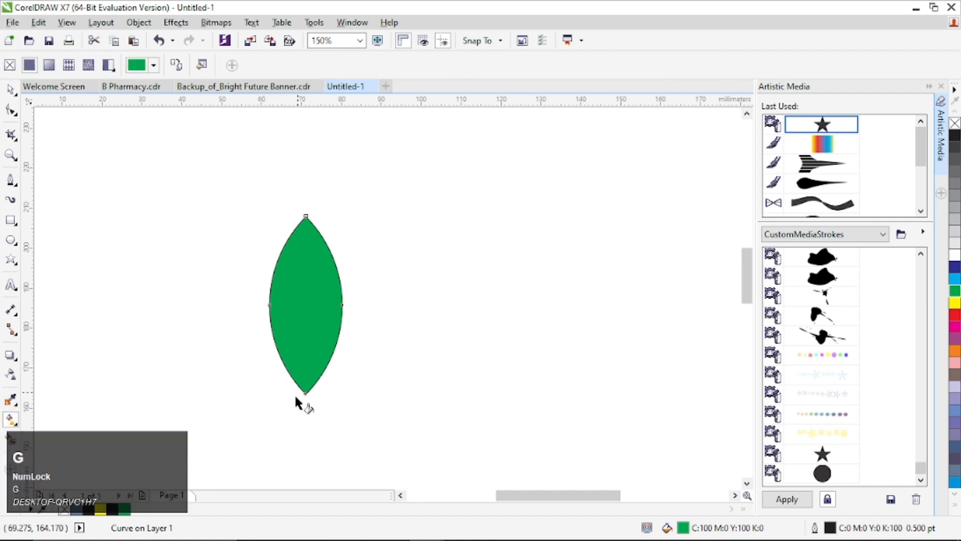
drag(305, 394, 308, 220)
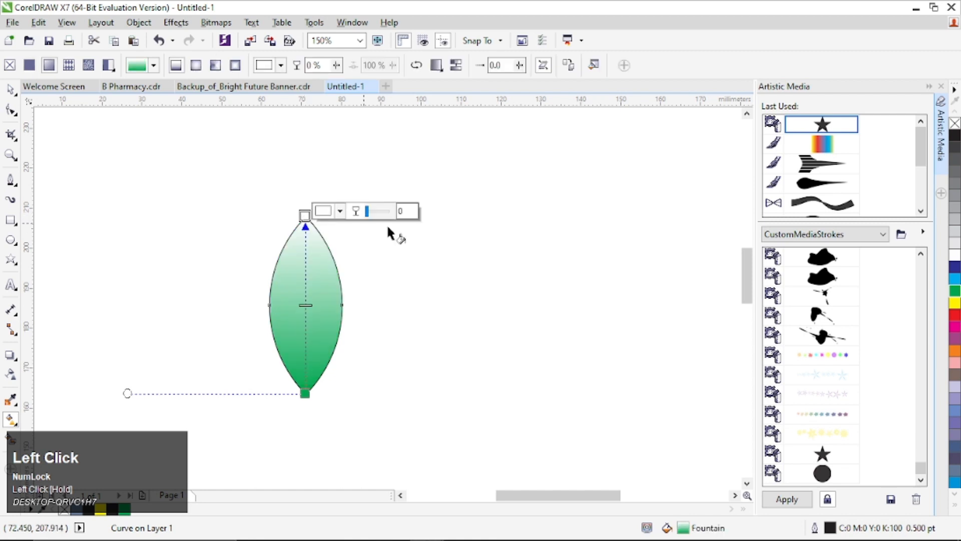
click(956, 294)
click(305, 394)
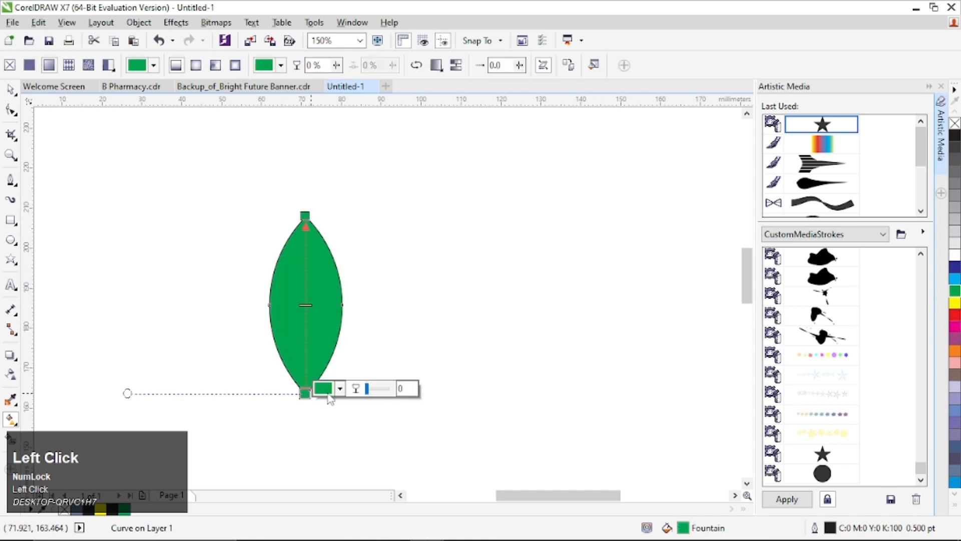
click(339, 389)
drag(398, 344, 401, 353)
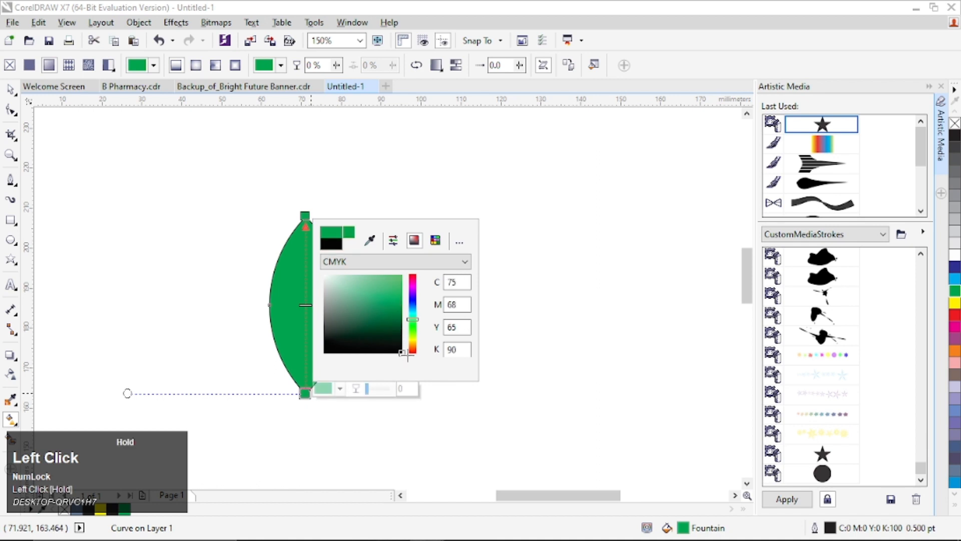
click(45, 107)
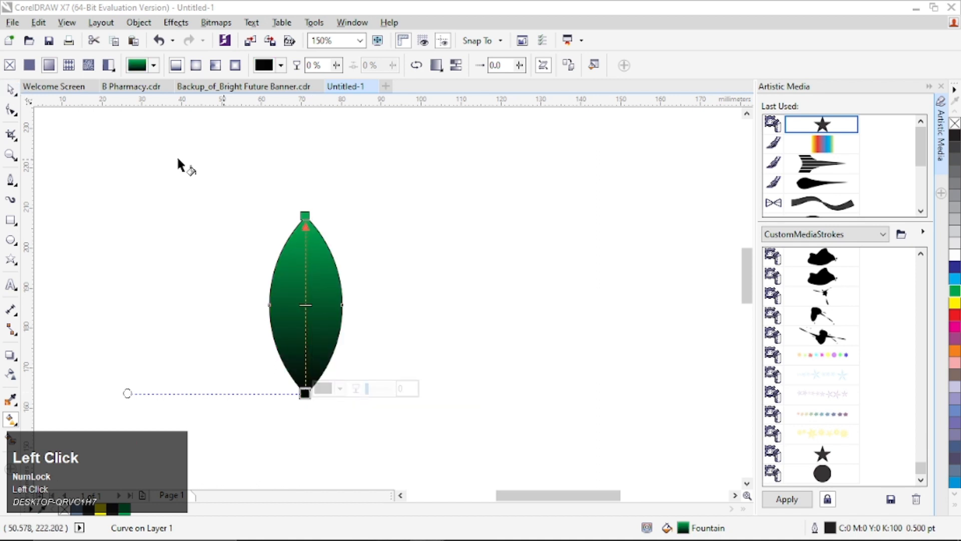
click(11, 90)
click(240, 164)
Duplicate the leaf about 23 mm to the right, then rotate the copy 30° clockwise and the original 30° counterclockwise.
click(296, 271)
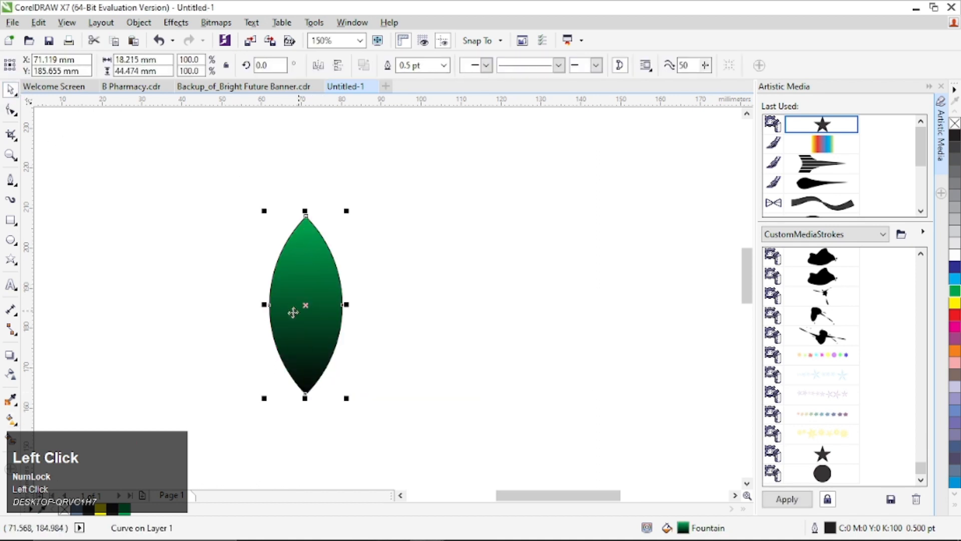
drag(304, 307, 396, 306)
shift+right_click(396, 304)
click(404, 275)
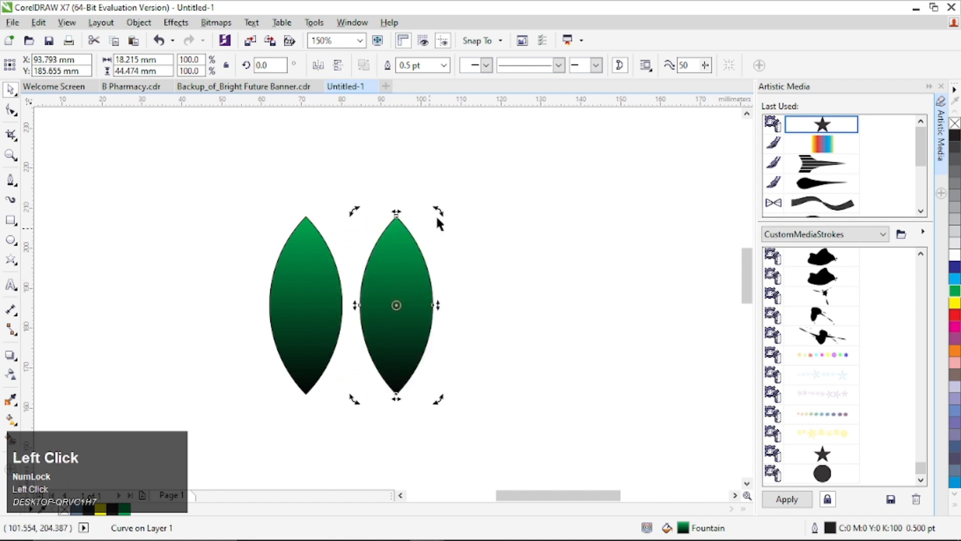
mouse_move(439, 214)
mouse_down()
mouse_move(513, 253)
mouse_move(469, 222)
mouse_move(474, 238)
mouse_move(404, 212)
mouse_move(422, 221)
mouse_up()
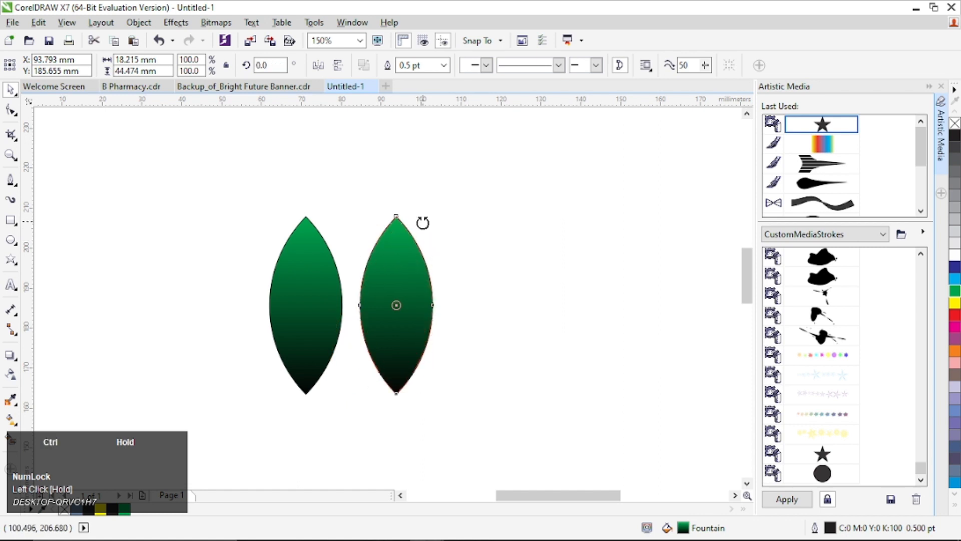
drag(440, 228, 473, 247)
click(305, 262)
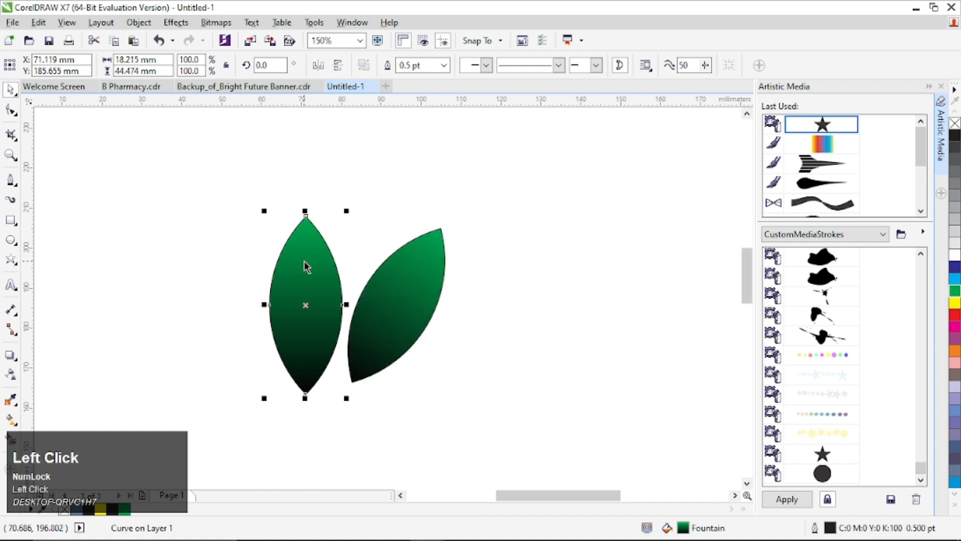
click(306, 262)
drag(267, 212, 228, 251)
Rotate both leaves further outward, the right one to 315° and the left one to 45°.
click(408, 274)
click(409, 273)
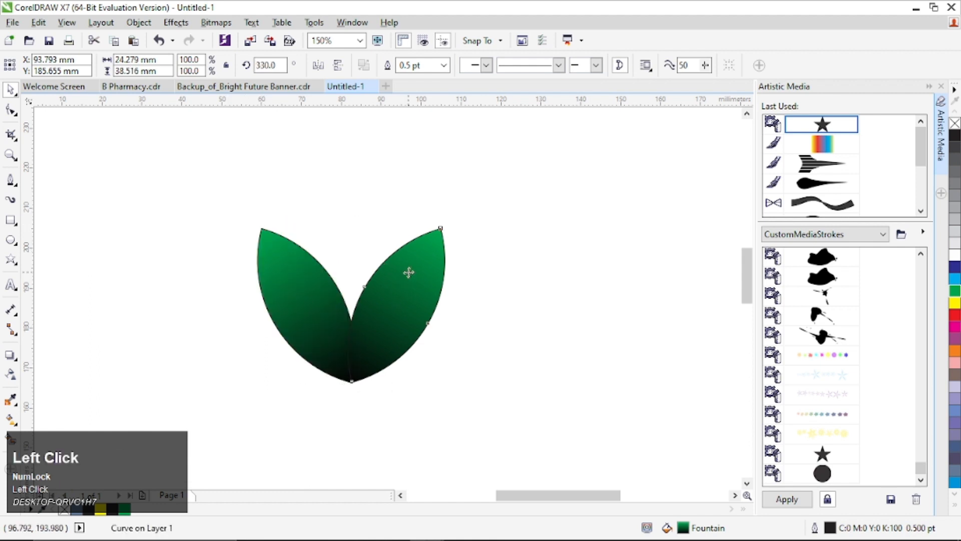
drag(450, 227, 456, 240)
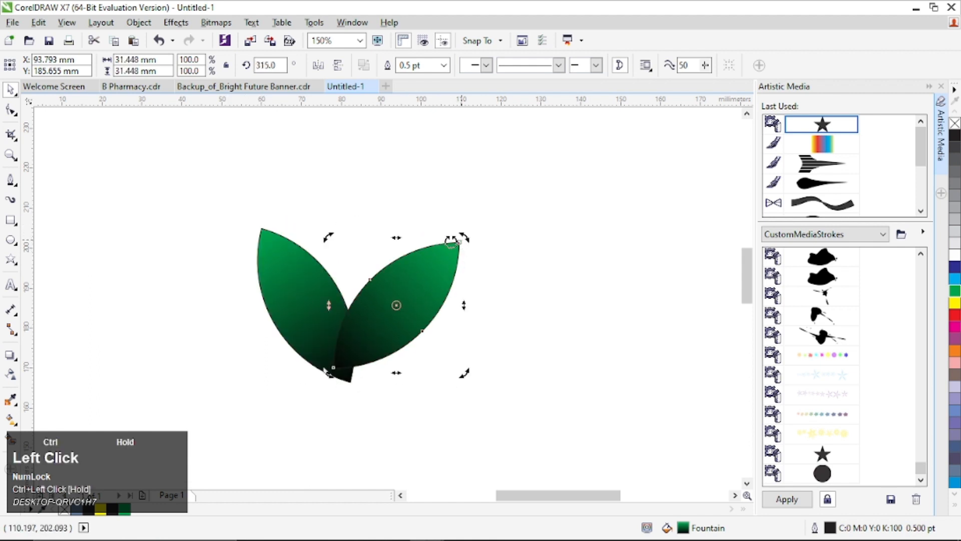
click(267, 249)
click(276, 243)
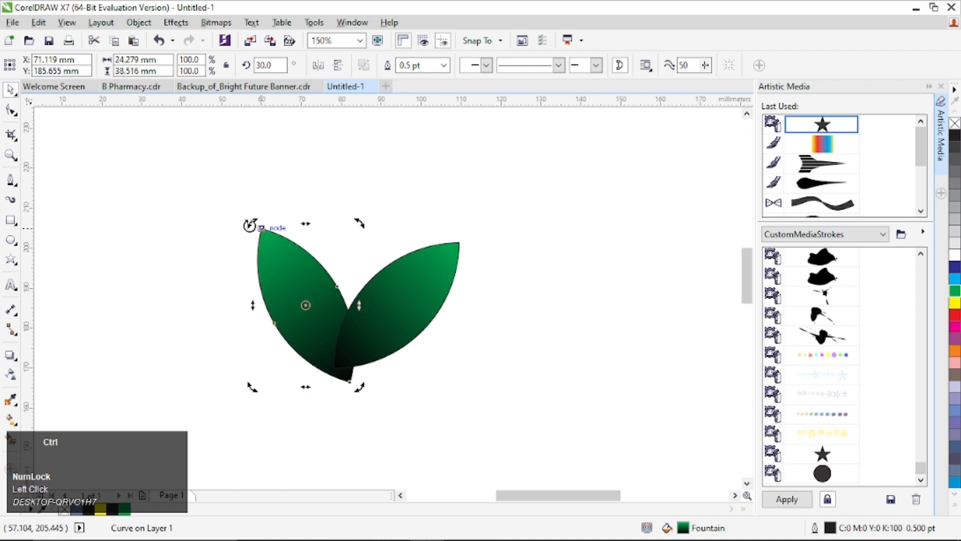
drag(249, 221, 235, 239)
Move the right leaf horizontally to the right until the two leaves meet only at their lower tips.
click(370, 297)
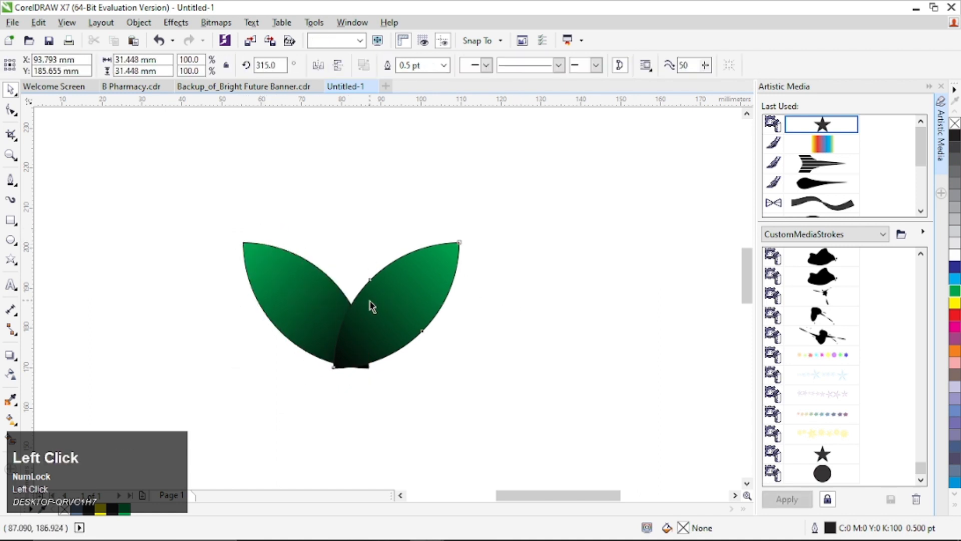
drag(397, 297, 435, 296)
click(583, 372)
Group the two leaves, move the group off the page's left edge, and rotate it to 270°.
scroll(393, 331, down, 1)
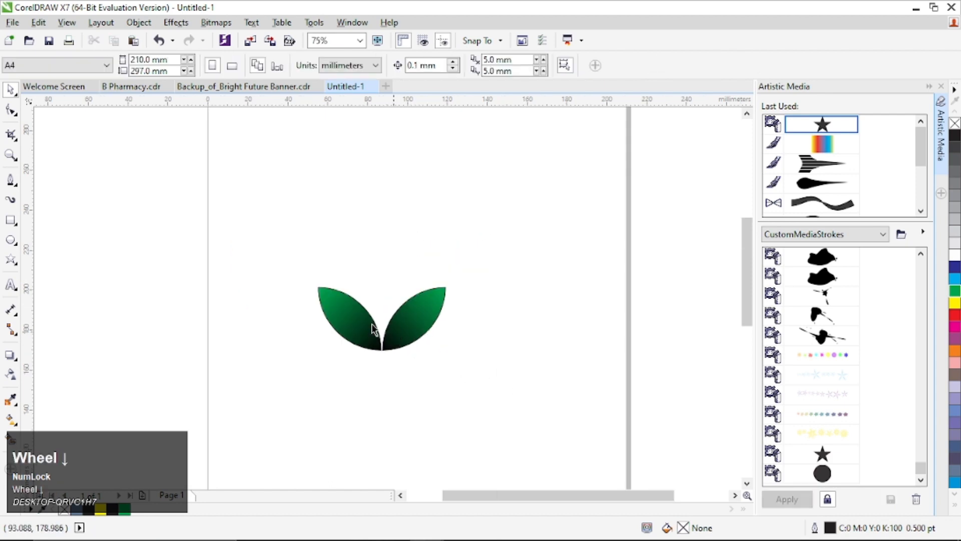
drag(249, 259, 550, 396)
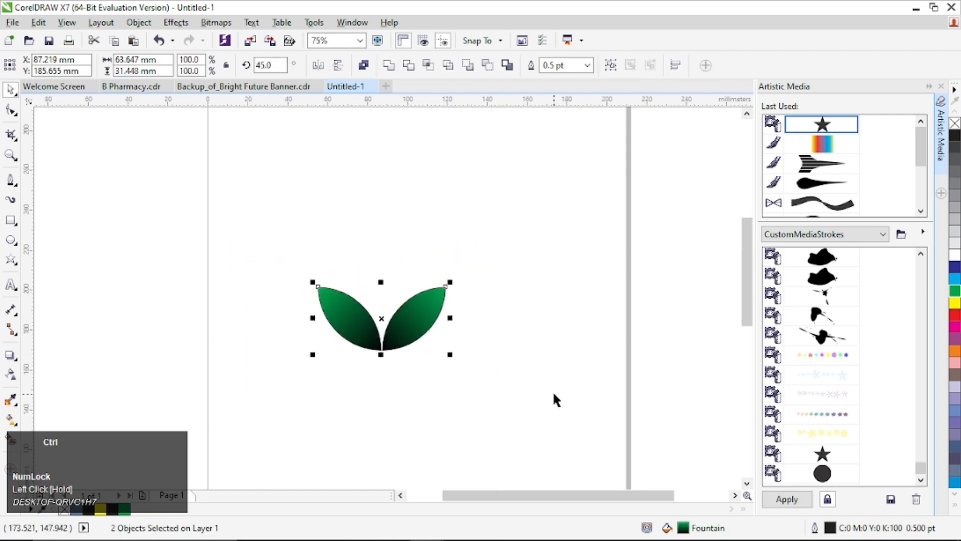
key(ctrl+g)
drag(381, 316, 149, 244)
click(165, 237)
drag(221, 212, 173, 285)
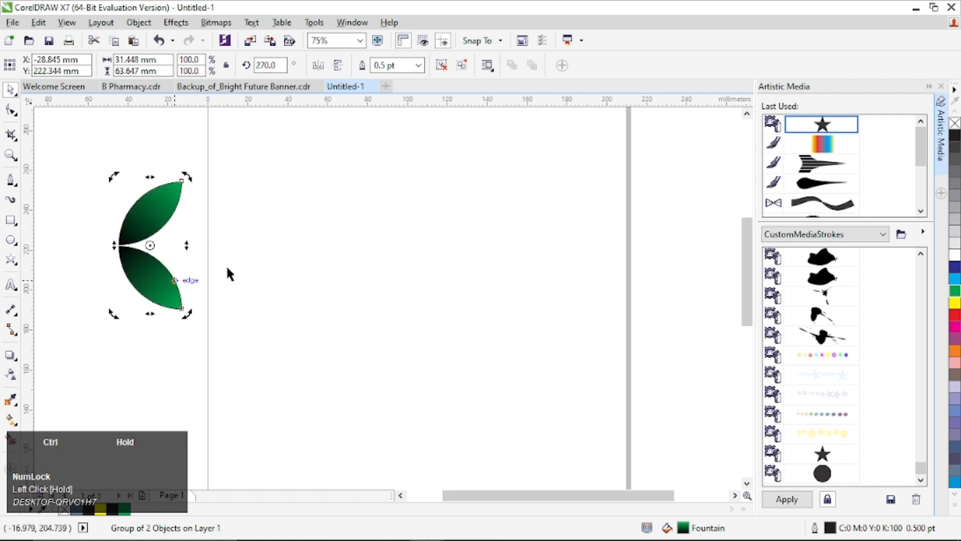
Move the leaf group farther left of the page and scale it down proportionally to about 9.5 by 19 mm.
click(146, 226)
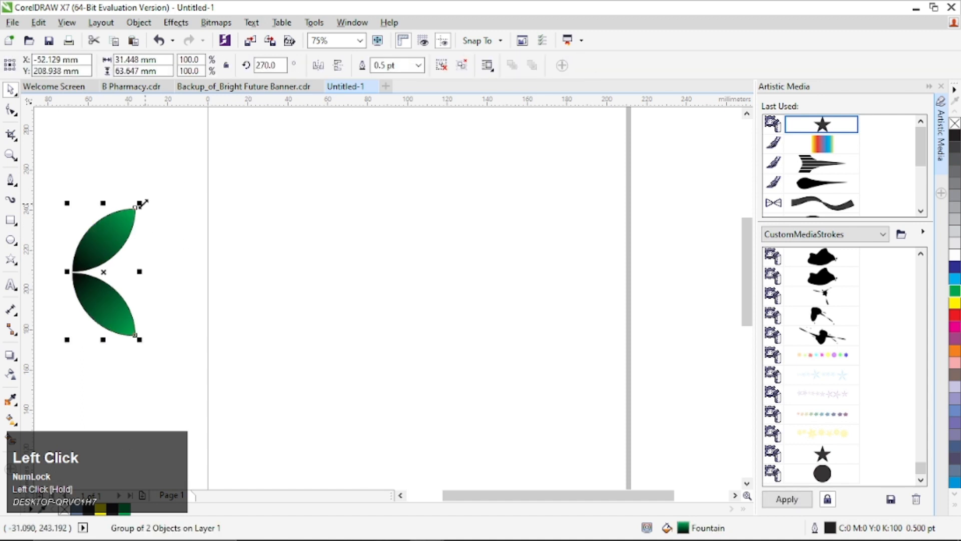
drag(142, 203, 113, 252)
click(105, 270)
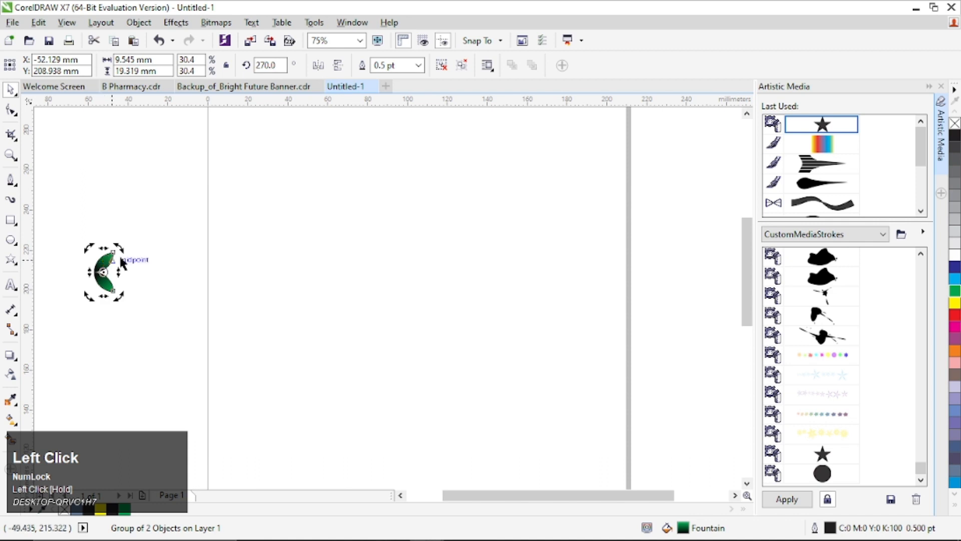
Place two smaller copies of the leaf group, about 8.2 by 16.7 mm, on the page and enlarge the original to about 17.5 by 35.3 mm.
click(154, 241)
click(107, 260)
drag(121, 245, 468, 254)
right_click(407, 254)
shift+click(433, 231)
click(386, 270)
right_click(469, 255)
click(443, 322)
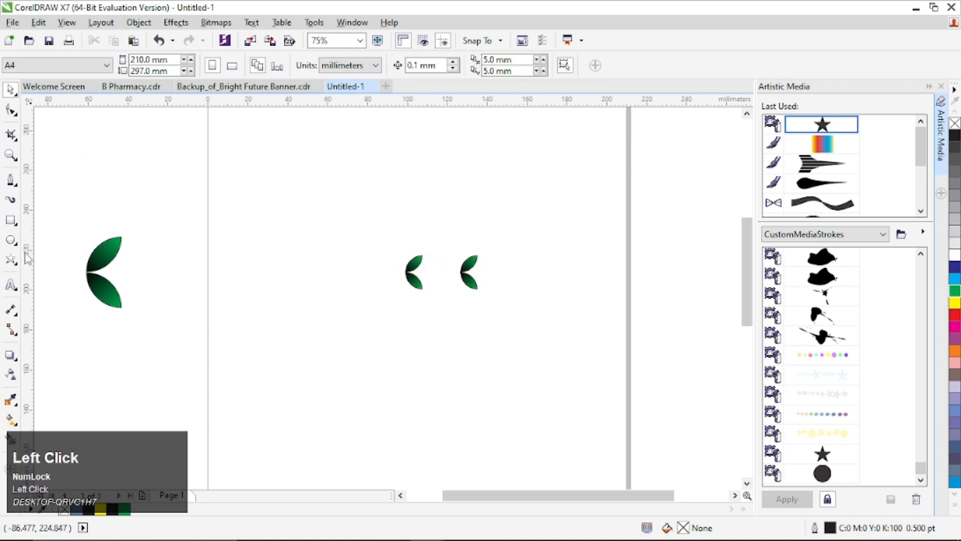
Draw a straight horizontal line about 13 mm long through the gap between the two large leaves.
click(12, 181)
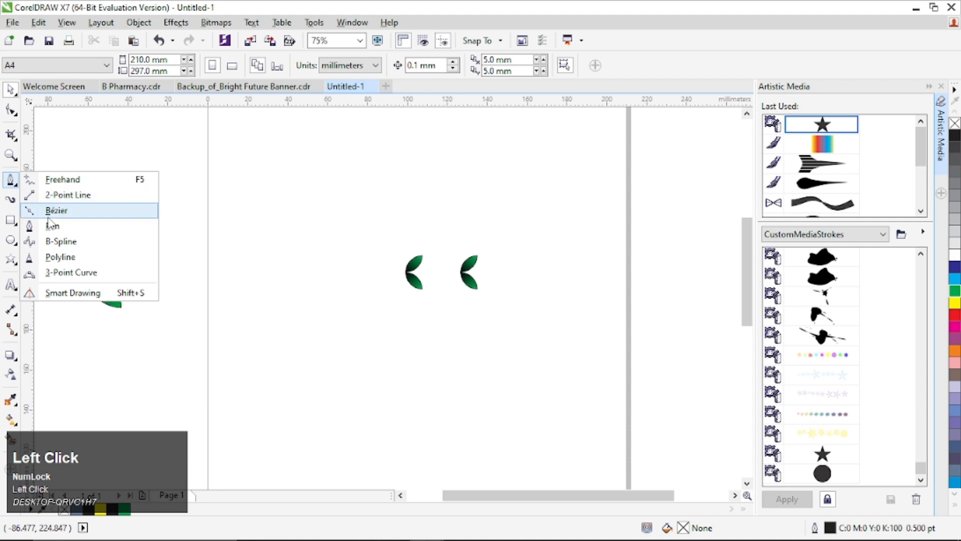
click(56, 210)
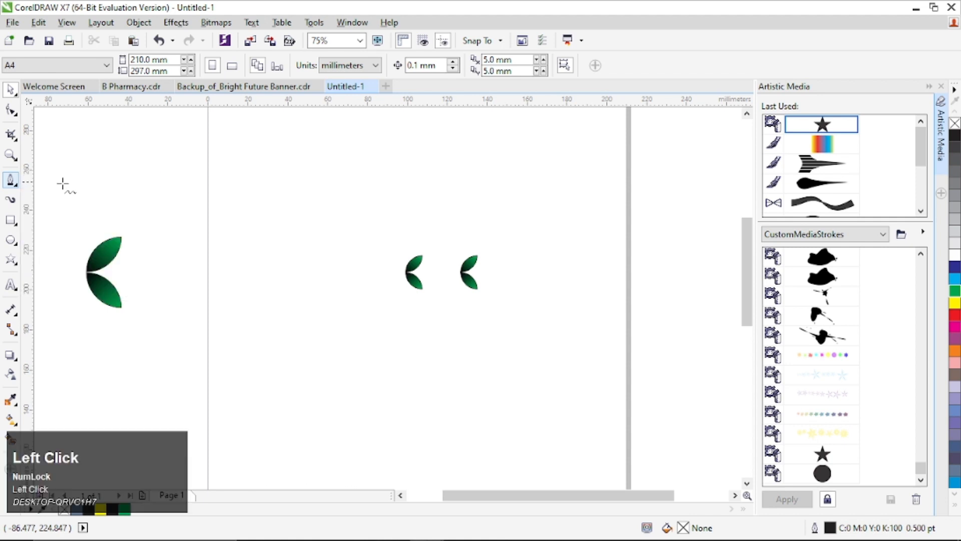
scroll(85, 281, up, 7)
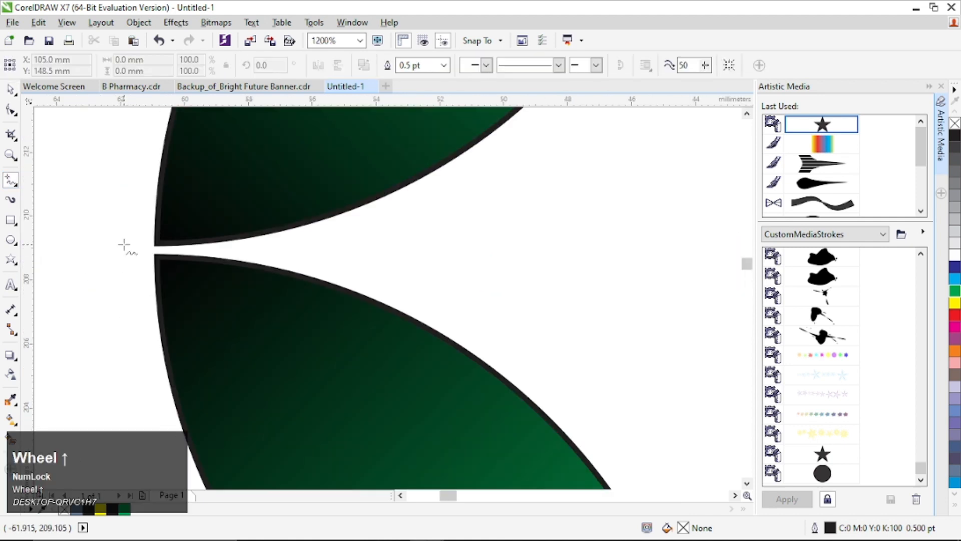
click(118, 244)
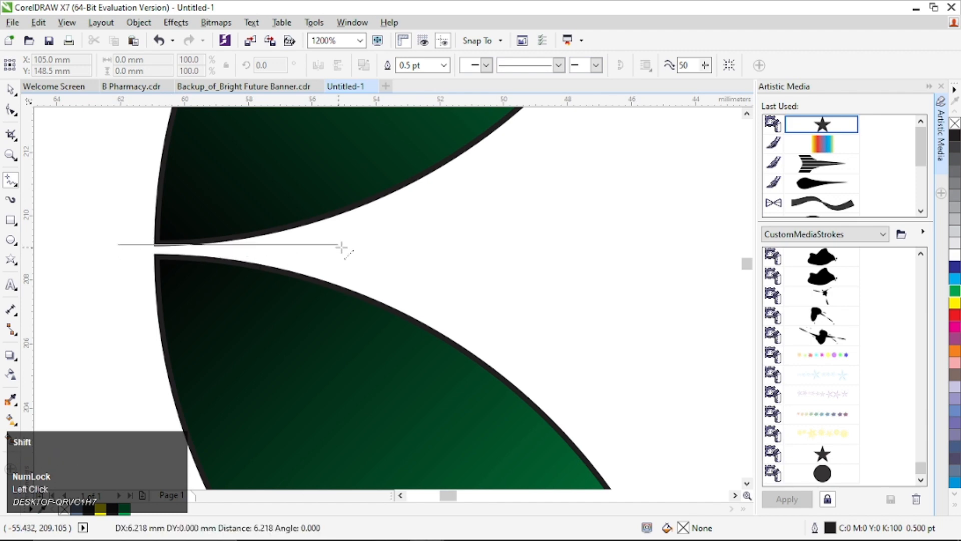
shift+click(539, 227)
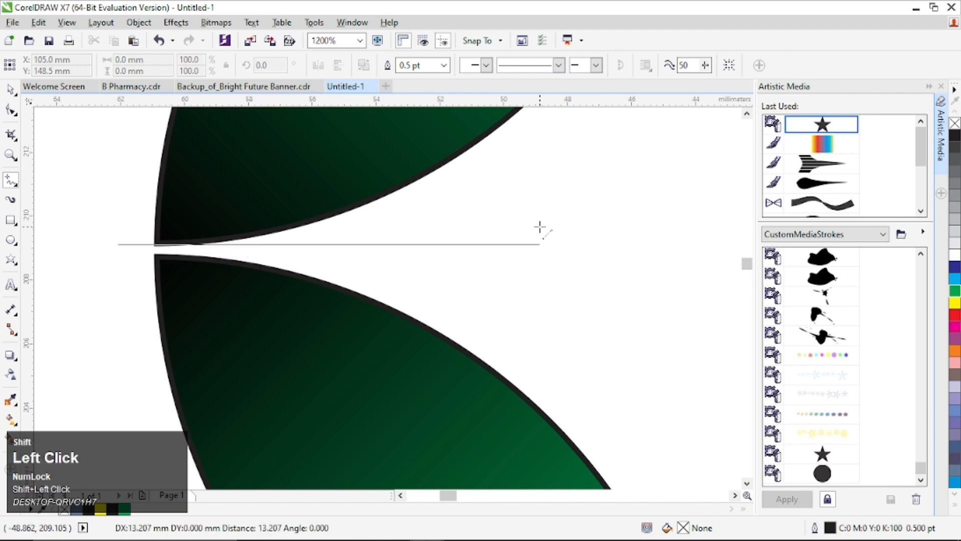
click(10, 90)
Remove the outline from the large leaf group and both small leaf groups.
scroll(184, 258, down, 8)
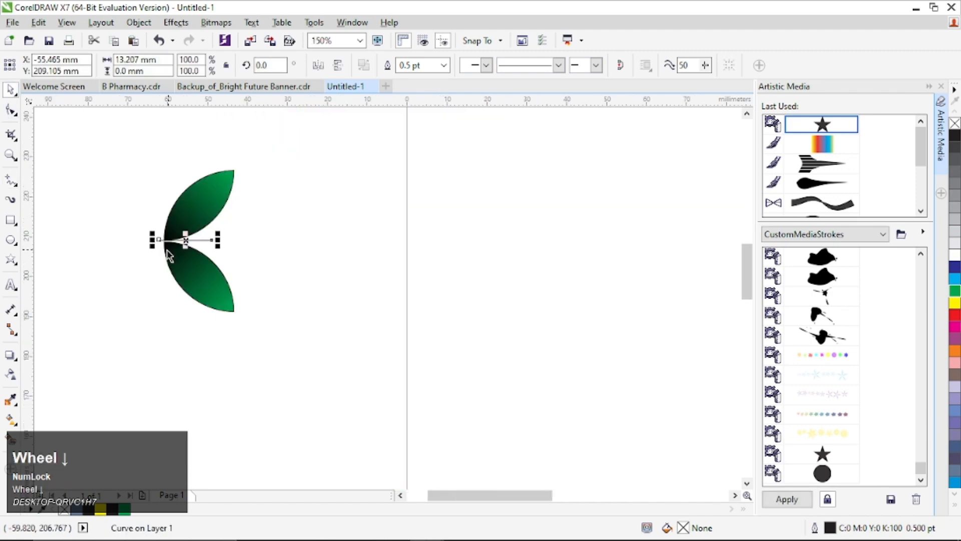
click(190, 272)
shift+click(345, 258)
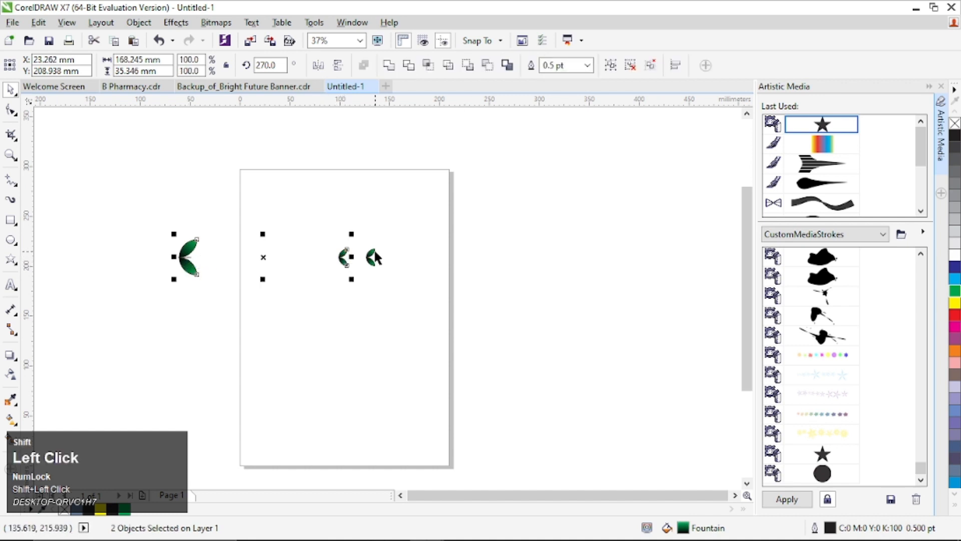
shift+click(375, 257)
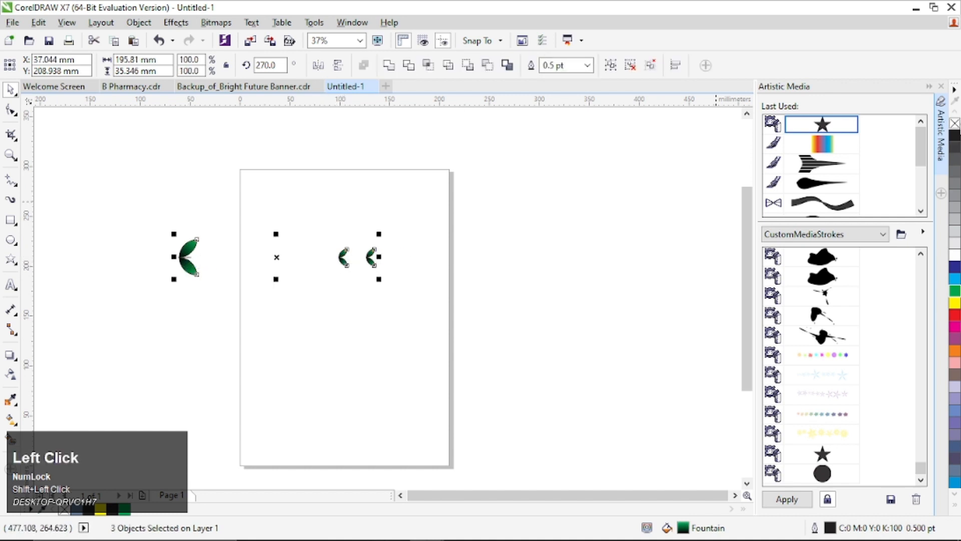
right_click(955, 123)
click(144, 220)
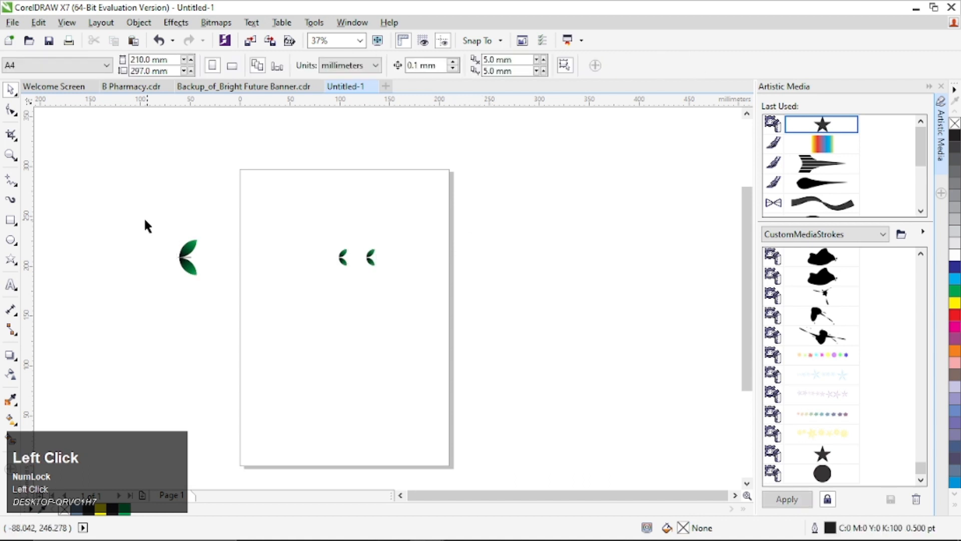
Align the short line vertically centred with the large leaf group.
scroll(147, 226, up, 5)
scroll(214, 268, up, 2)
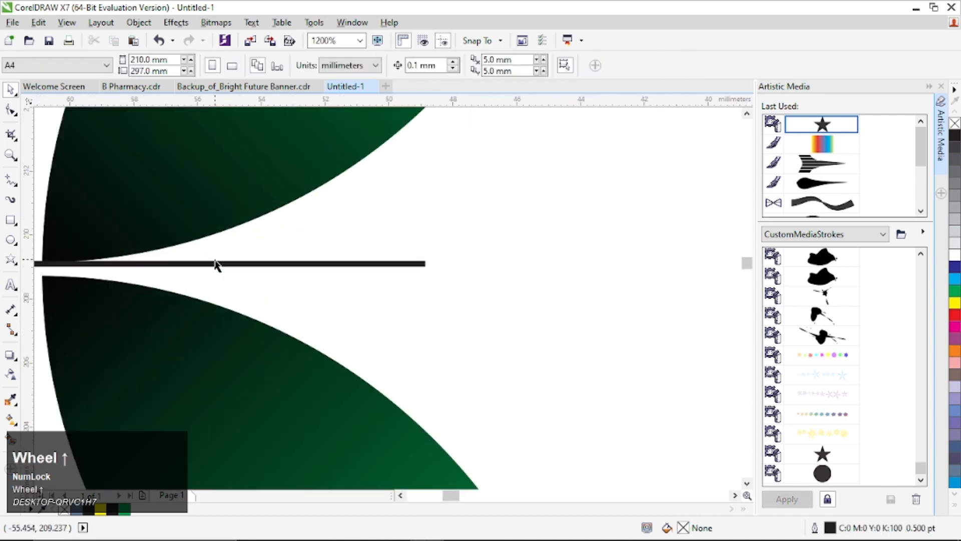
scroll(216, 267, down, 1)
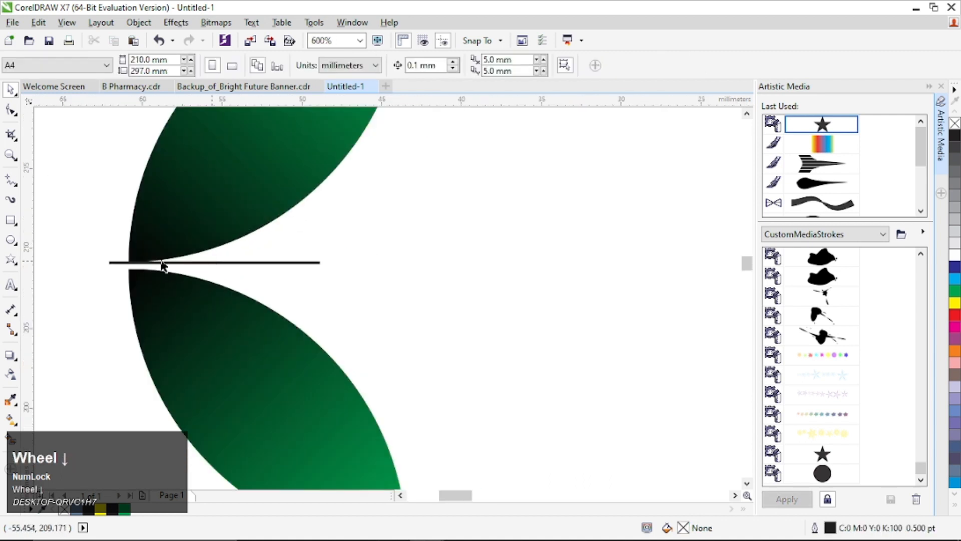
click(205, 263)
shift+click(199, 180)
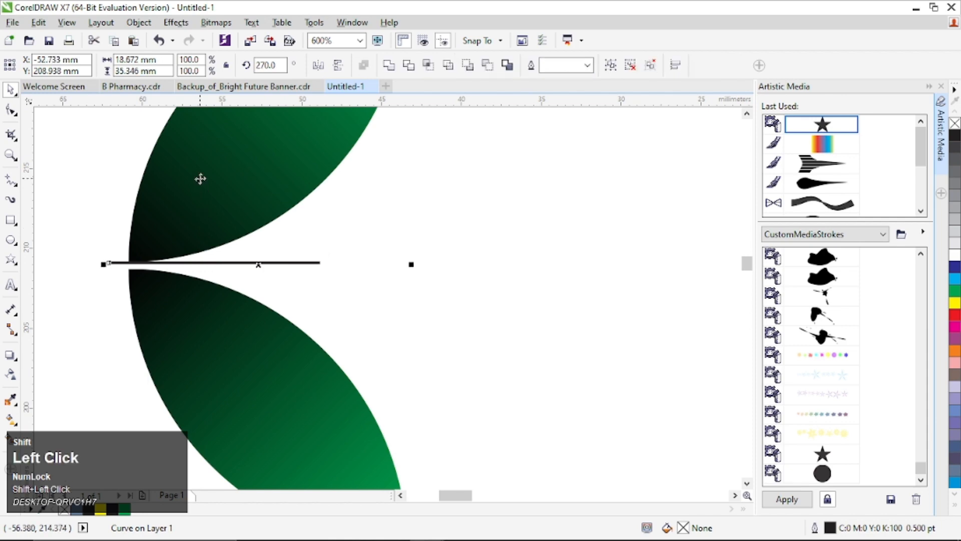
click(676, 65)
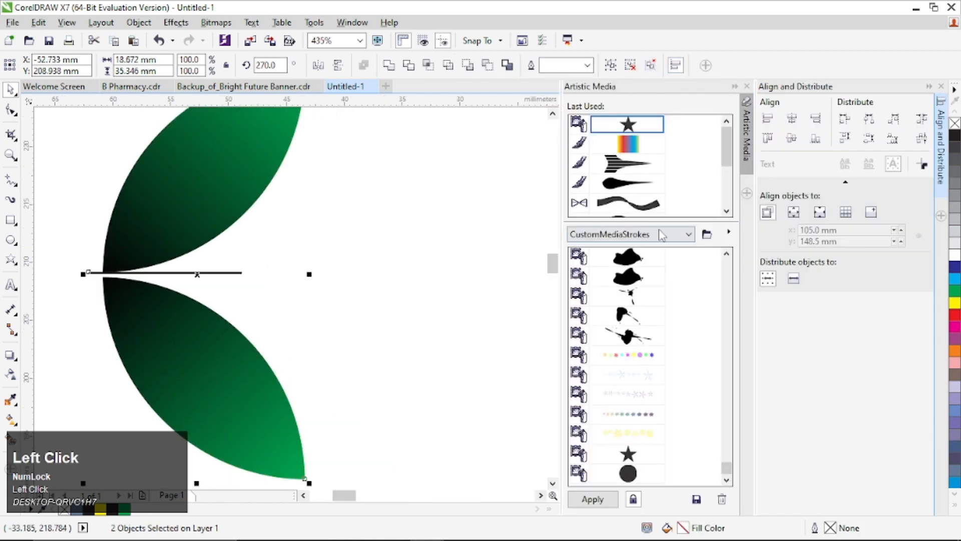
click(791, 138)
click(412, 227)
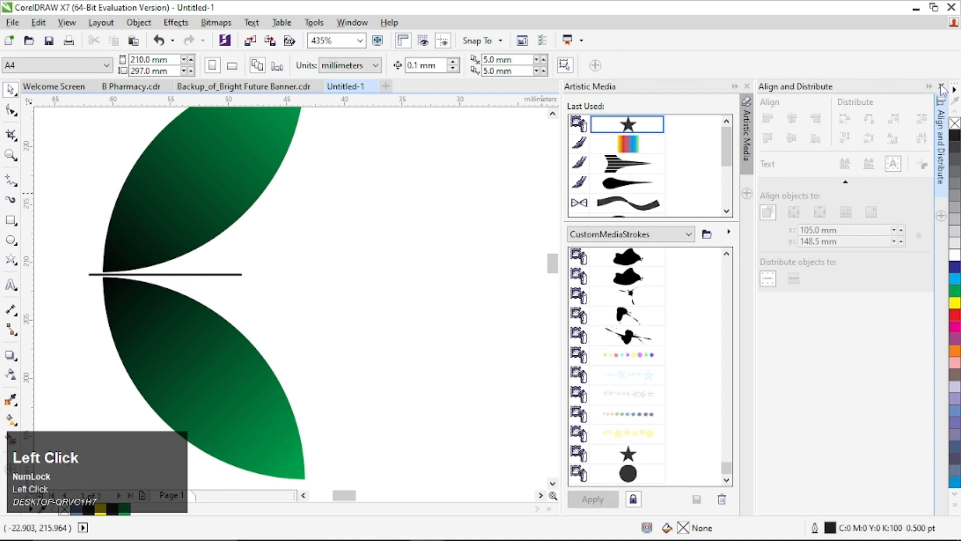
Stretch the line horizontally to about 161 mm so it reaches the nearer small leaf pair.
scroll(232, 253, down, 5)
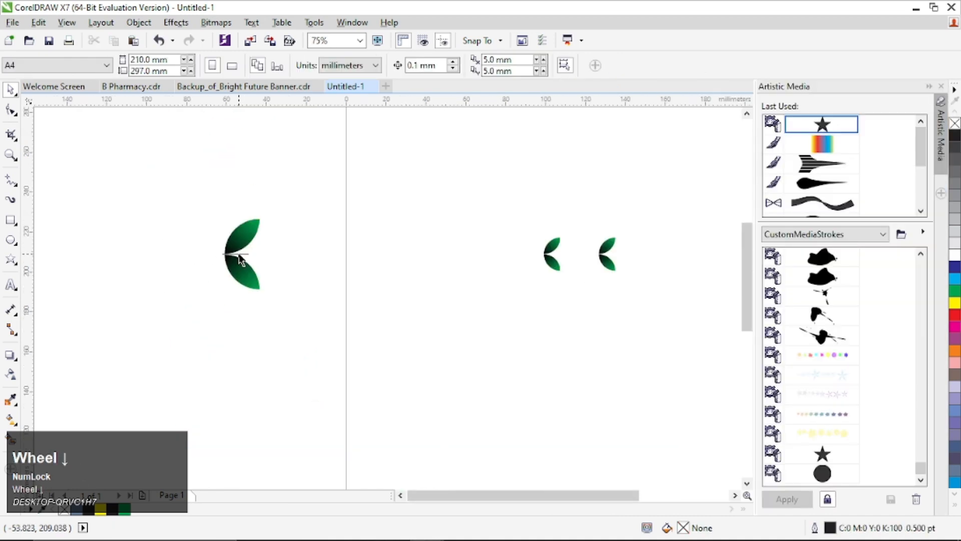
click(241, 257)
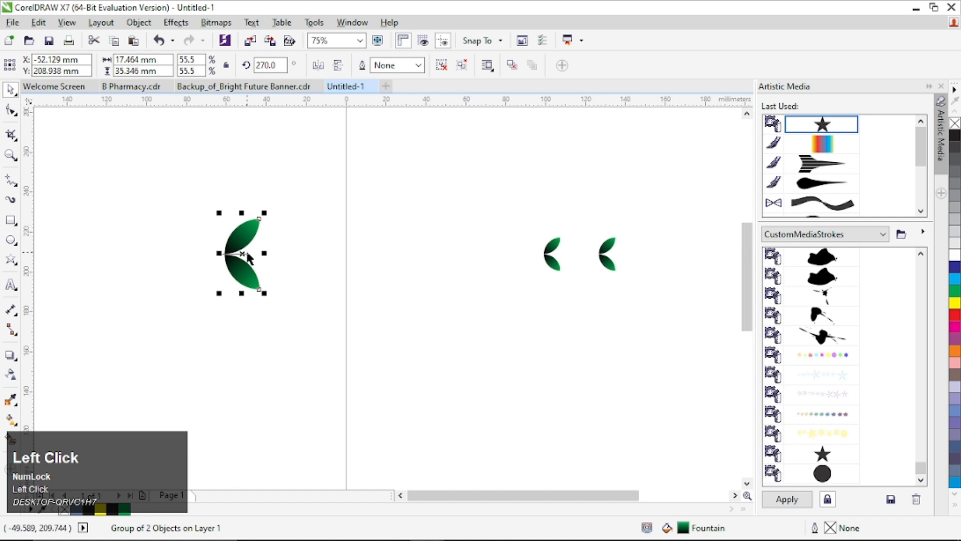
click(247, 253)
click(248, 254)
drag(254, 253, 550, 254)
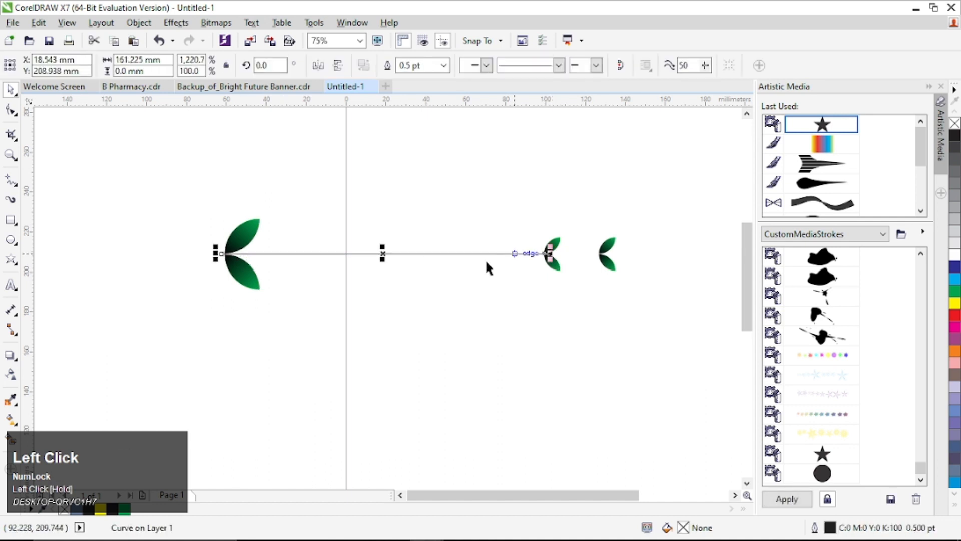
click(475, 272)
Move the nearer small leaf pair back along the line so it sits well before the line's right end.
click(553, 256)
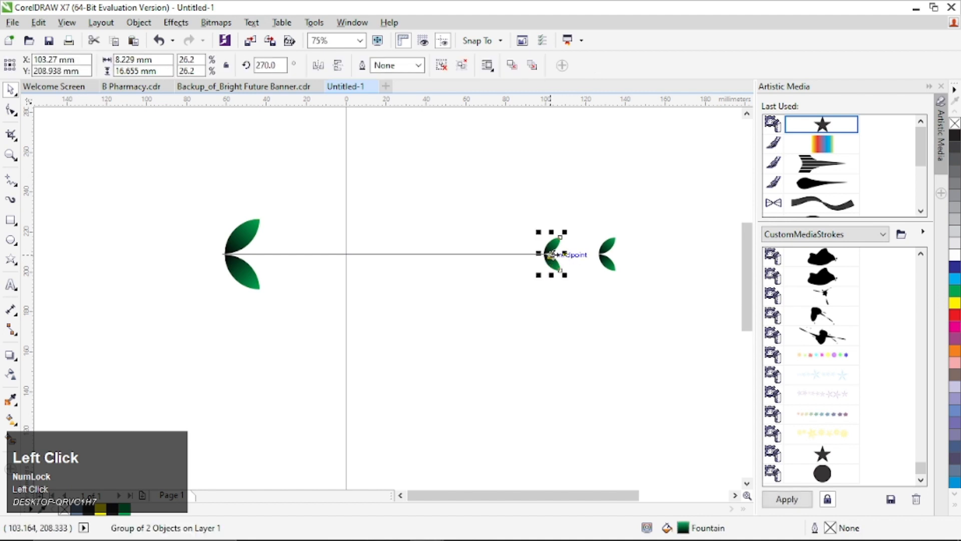
drag(552, 255, 461, 256)
click(463, 260)
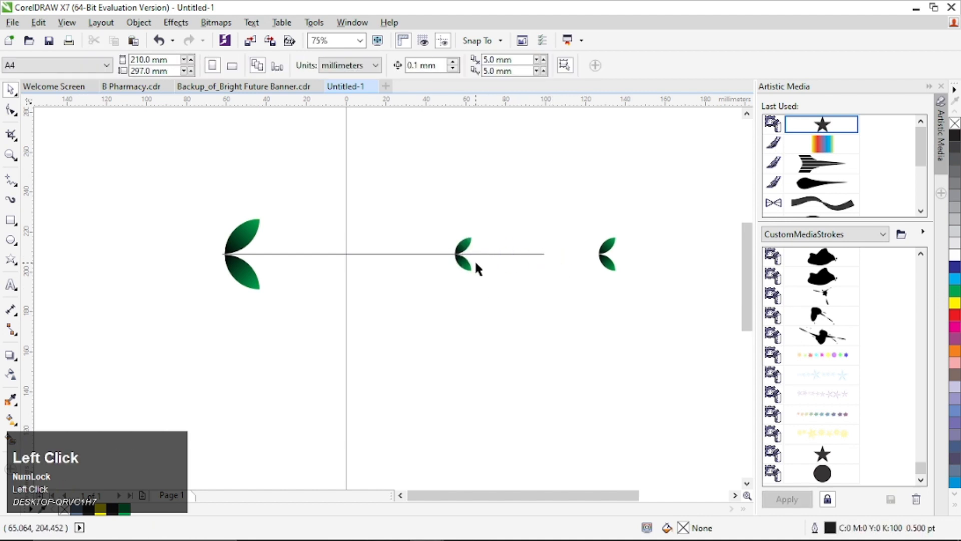
click(457, 256)
drag(460, 255, 483, 255)
click(508, 249)
Set the stem line's outline width to 1.0 pt.
scroll(508, 249, up, 2)
scroll(474, 256, up, 2)
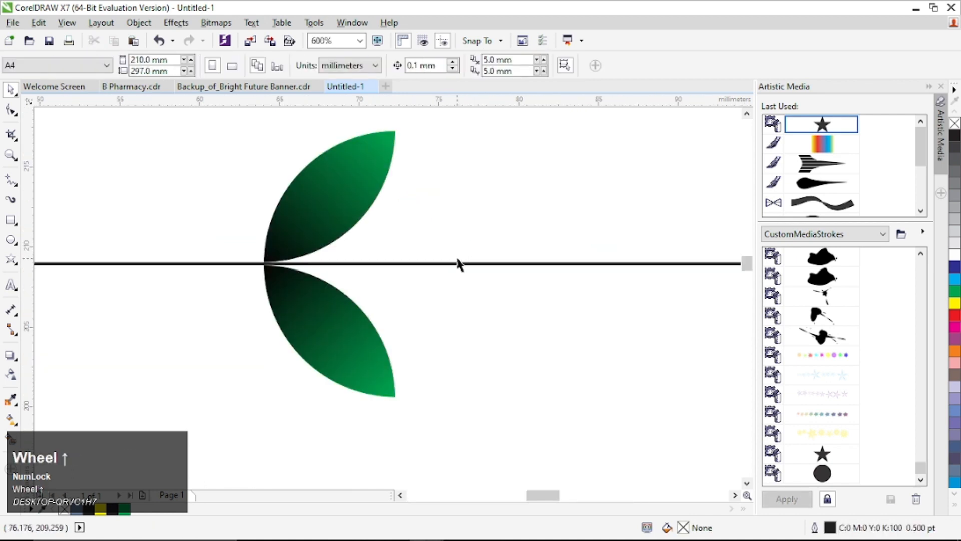
click(453, 264)
click(443, 66)
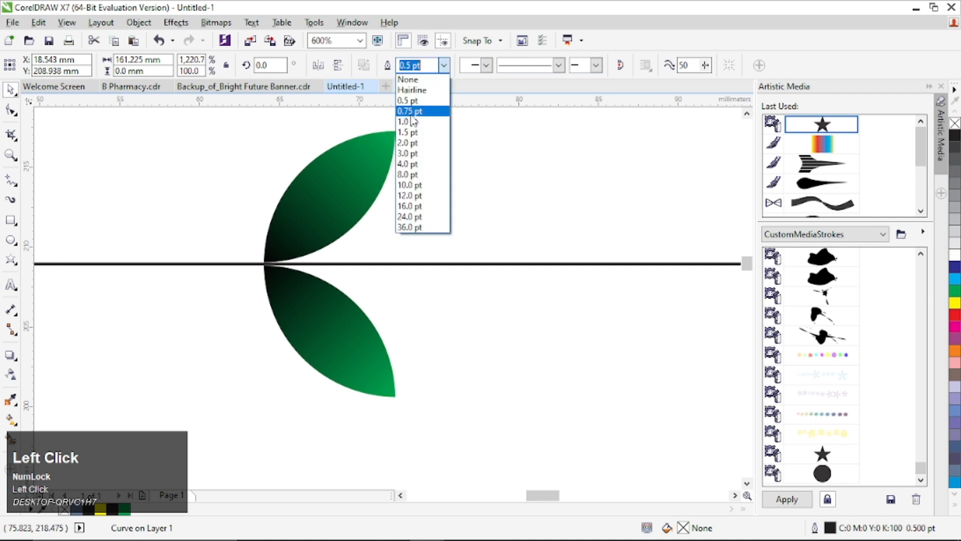
click(402, 144)
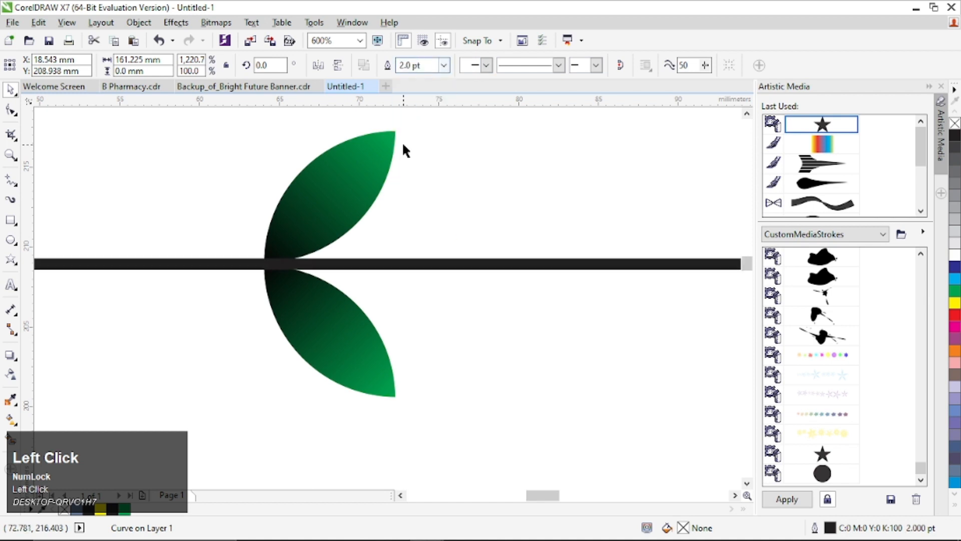
click(444, 66)
click(419, 121)
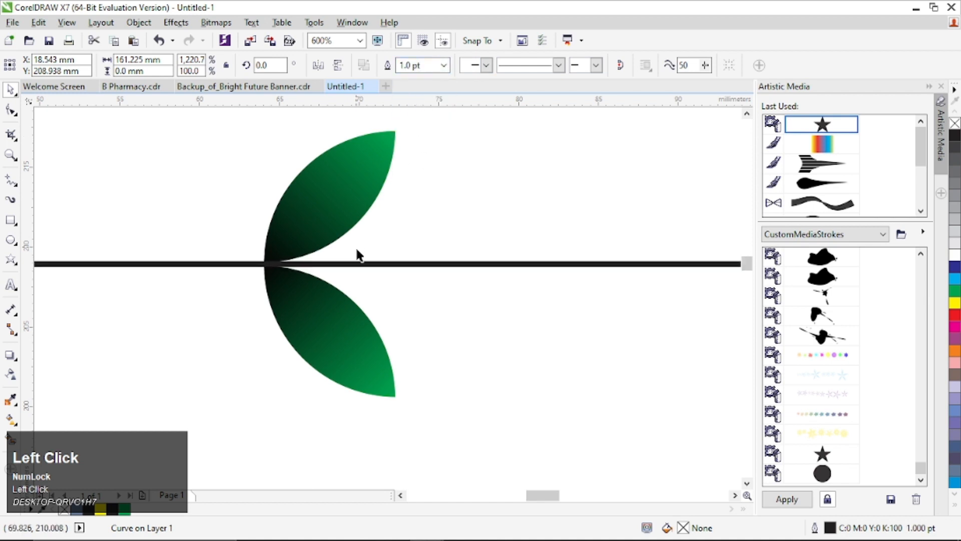
Shorten the stem line to about 128 mm so it ends just inside the small leaf pair on it.
scroll(242, 262, up, 1)
scroll(329, 260, down, 3)
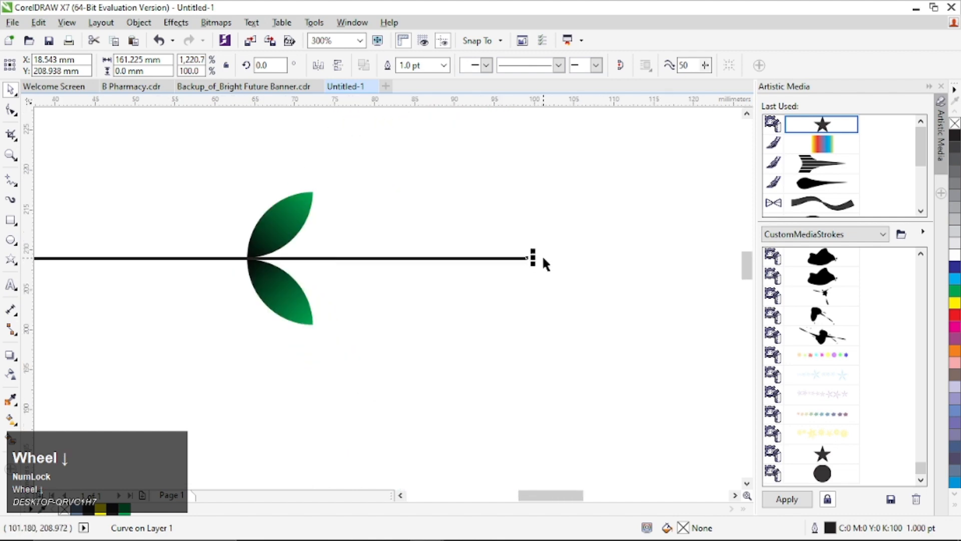
drag(532, 258, 271, 258)
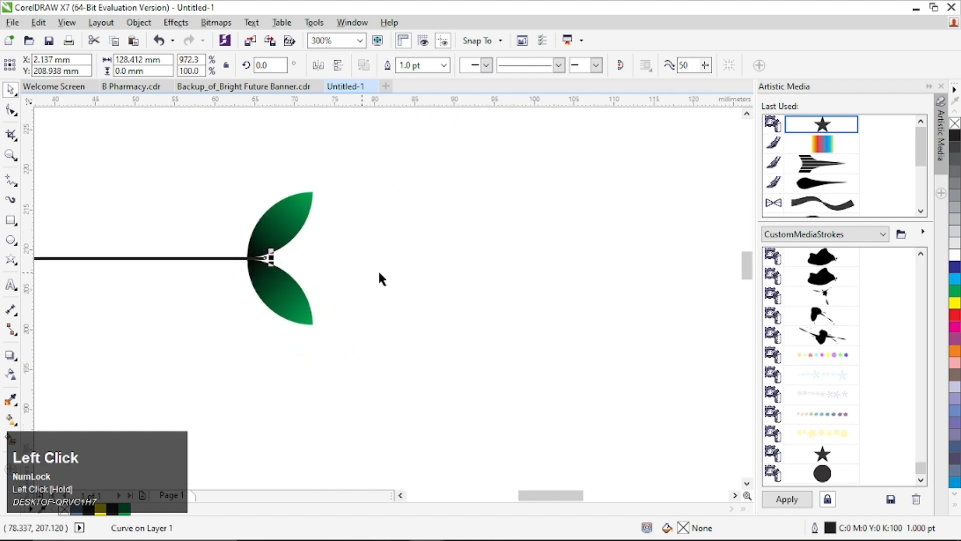
click(380, 277)
Ungroup the remaining separate small leaf pair and delete its upper leaf.
scroll(332, 253, up, 1)
scroll(313, 233, down, 2)
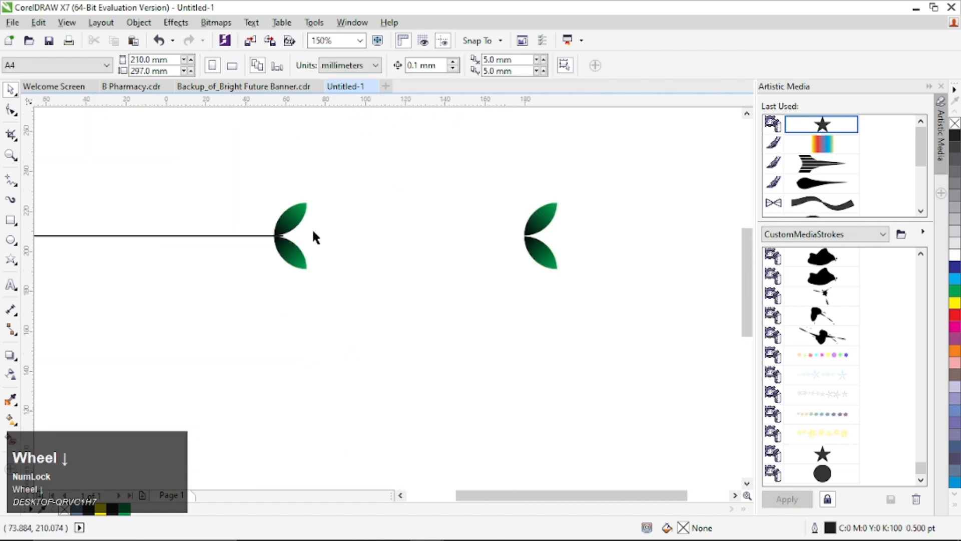
scroll(321, 231, up, 1)
click(498, 224)
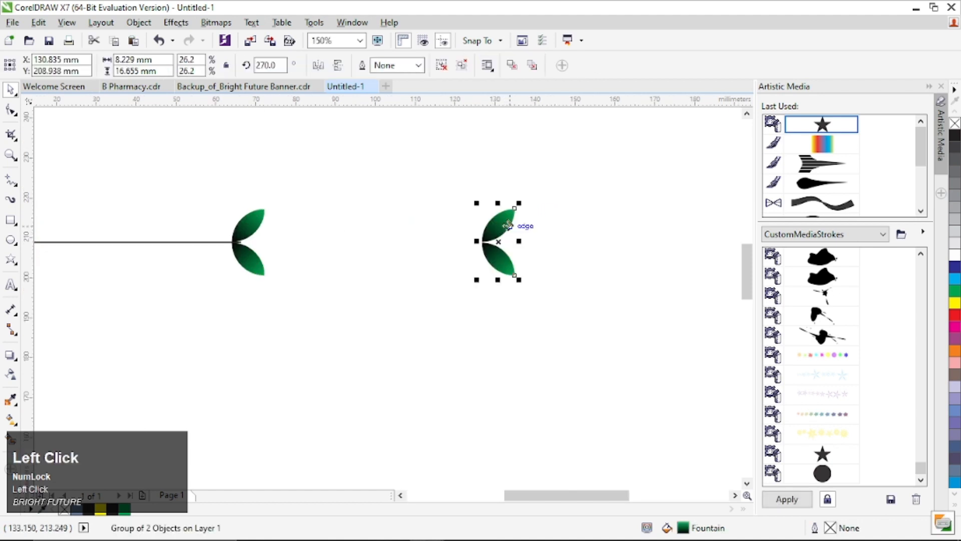
click(441, 66)
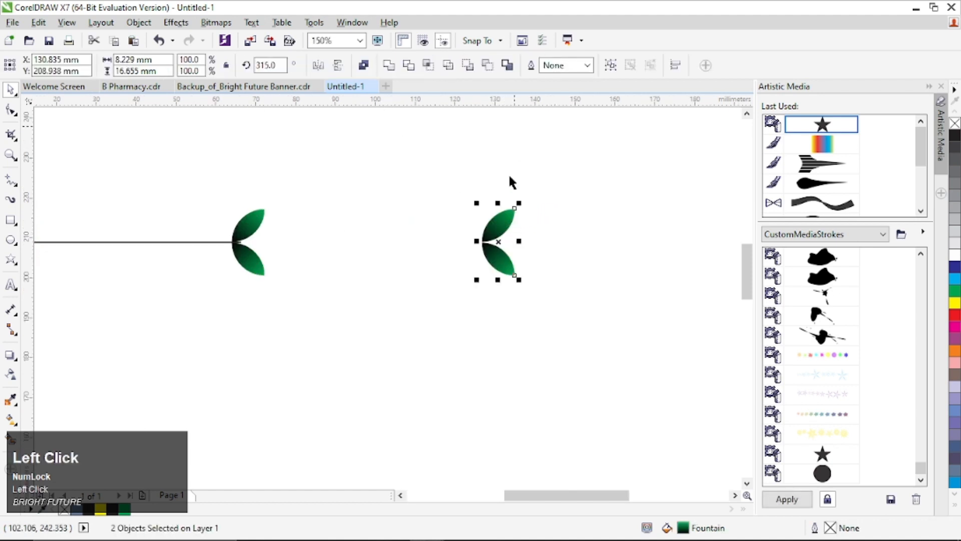
click(541, 216)
click(505, 222)
key(Delete)
Move the remaining single leaf beside the stem's end and rotate it to 270° so it lies horizontally.
drag(504, 258, 290, 250)
scroll(263, 242, up, 5)
click(343, 228)
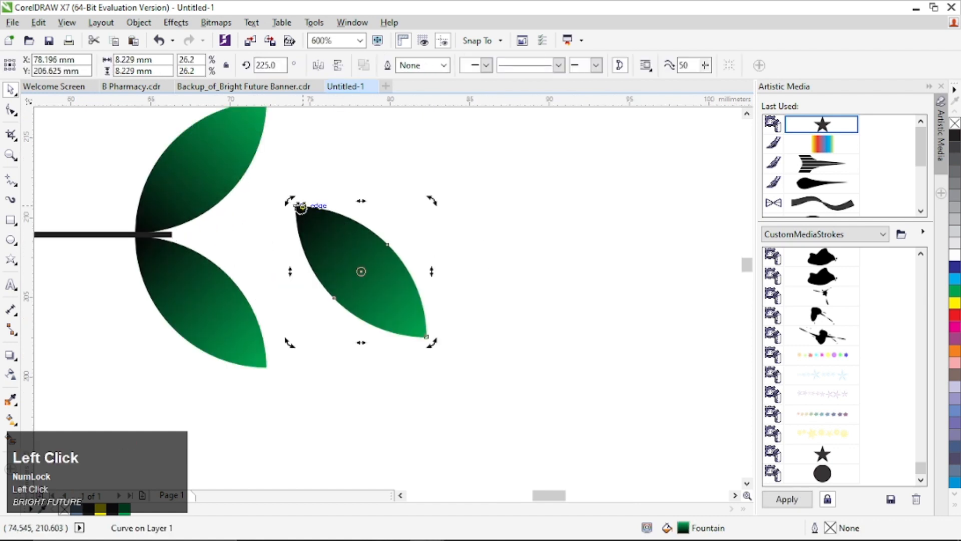
drag(301, 207, 268, 266)
click(337, 339)
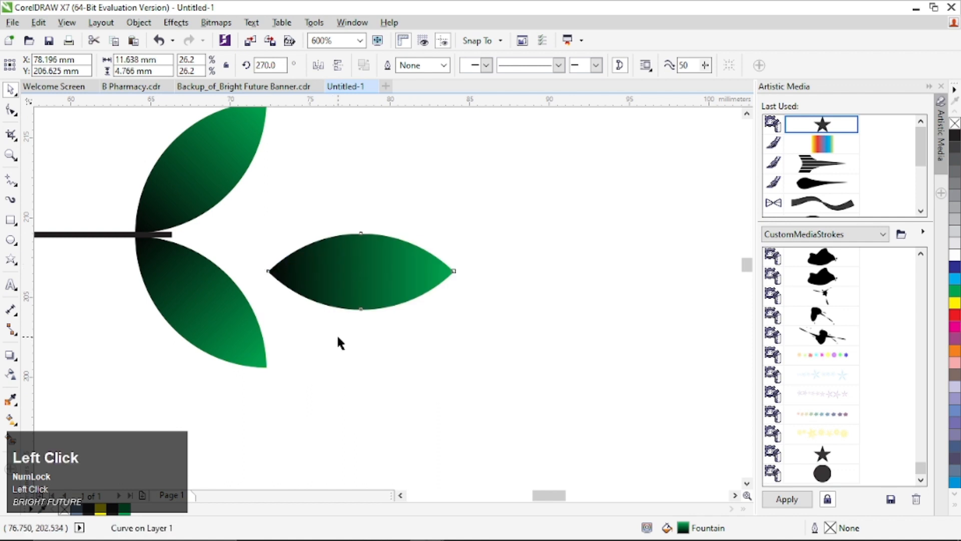
Move the horizontal leaf between the small pair at the stem's tip and align it vertically centred with the stem line.
click(358, 289)
drag(343, 270, 295, 234)
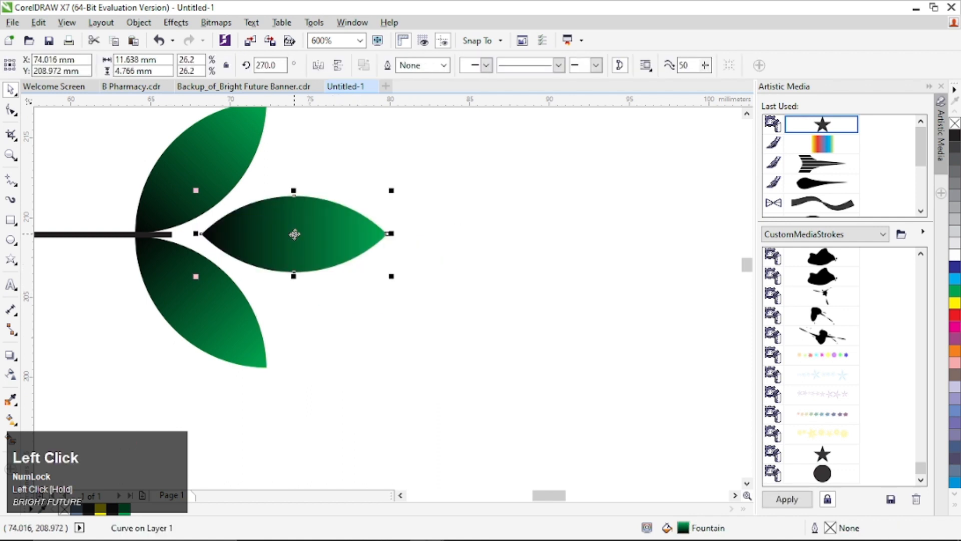
shift+click(166, 233)
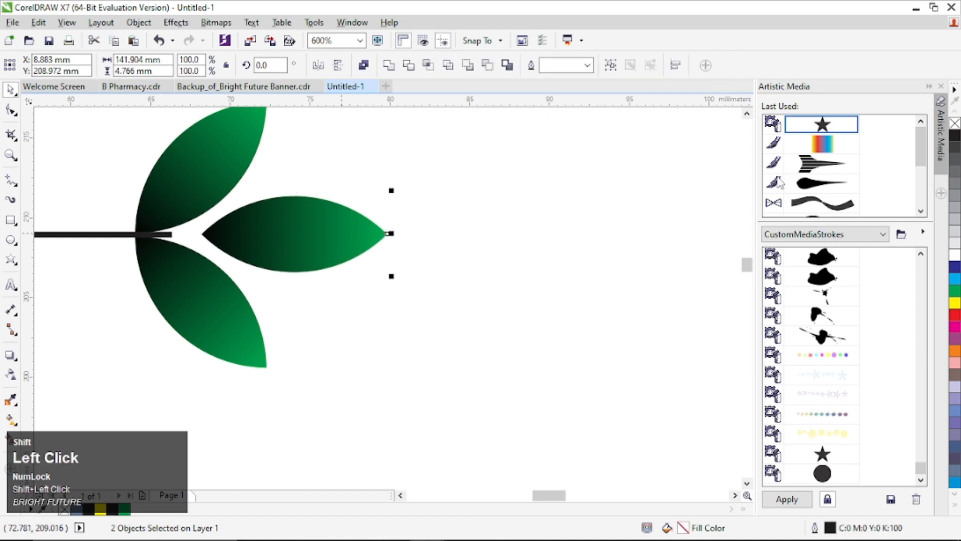
click(674, 66)
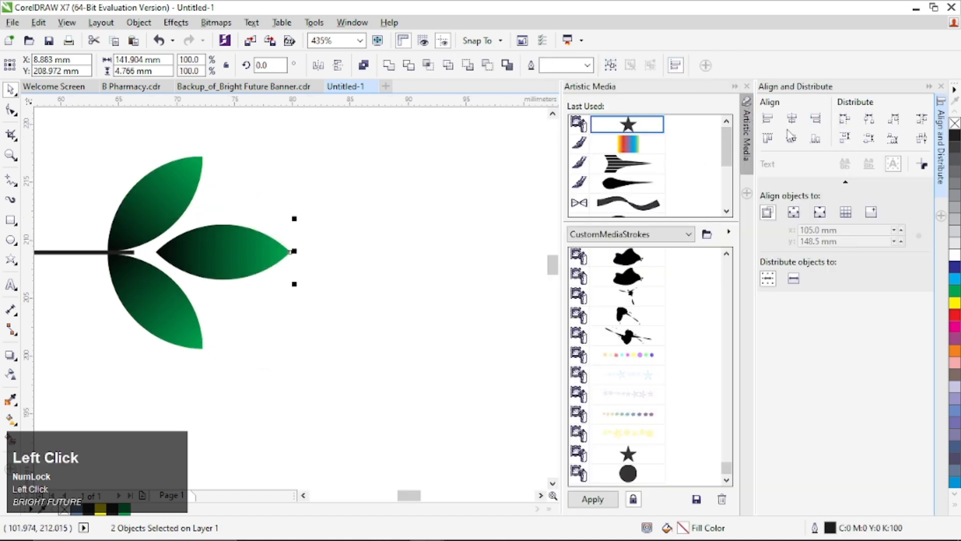
click(942, 87)
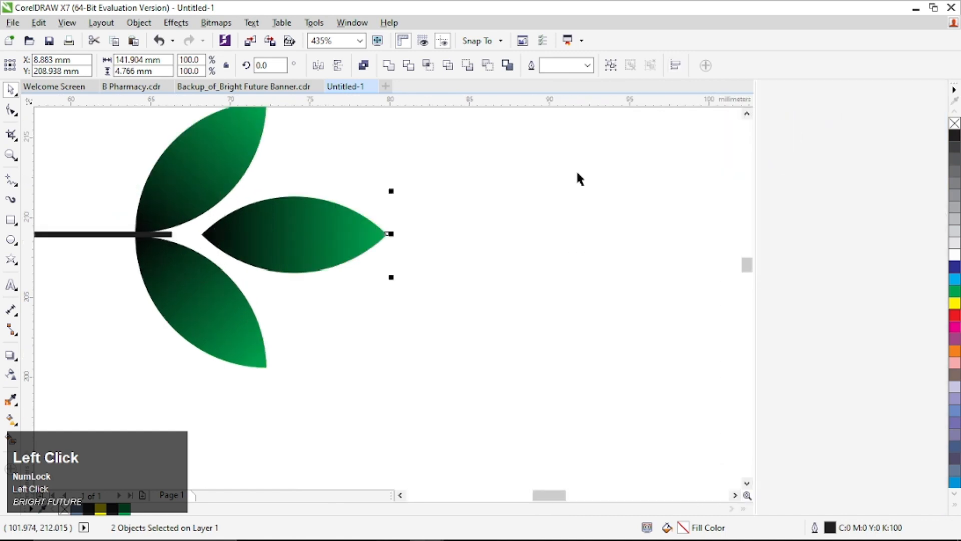
Move the horizontal tip leaf farther along the stem's axis, clear of the small leaf pair, to about X 77.5 mm.
click(308, 179)
click(270, 247)
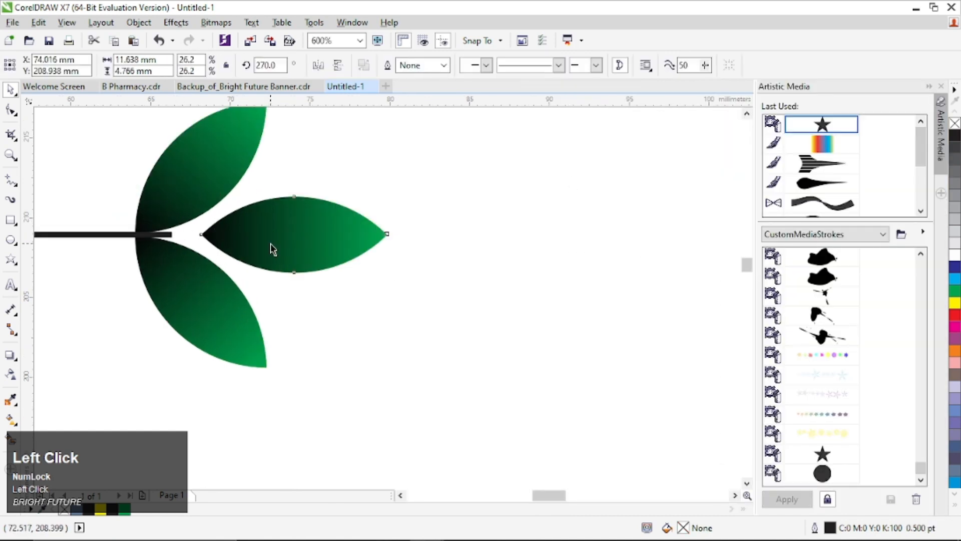
key(Right)
key(Right)
key(Right)
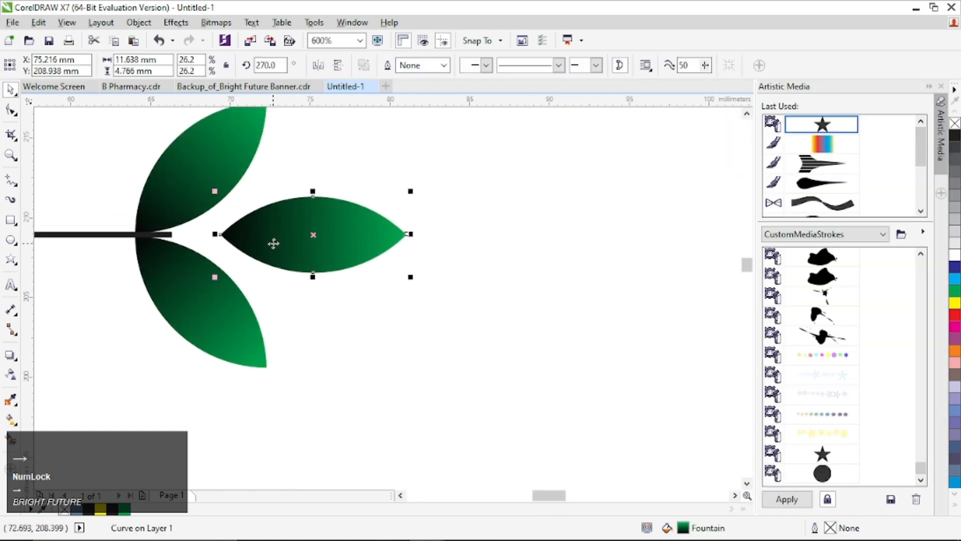
key(Right)
key(Right)
key(Right)
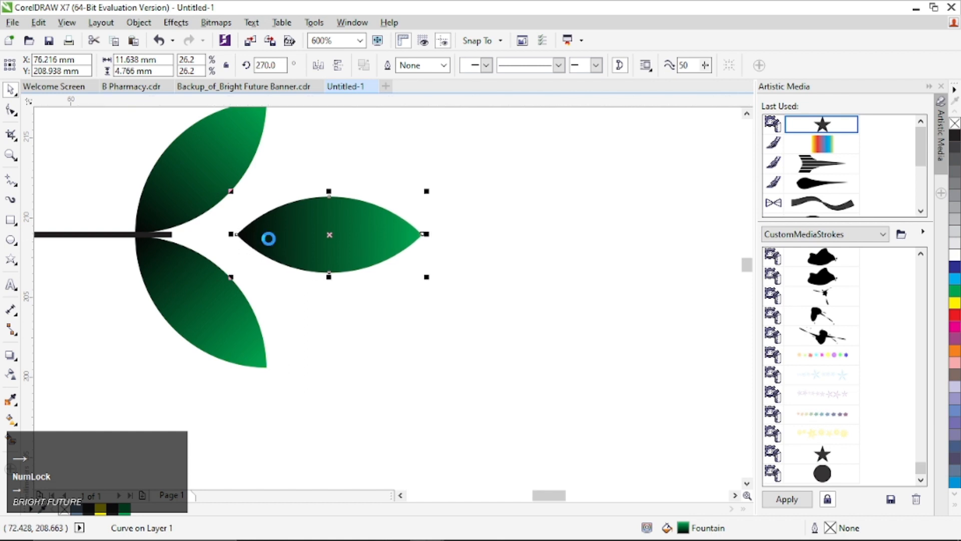
key(Left)
key(Left)
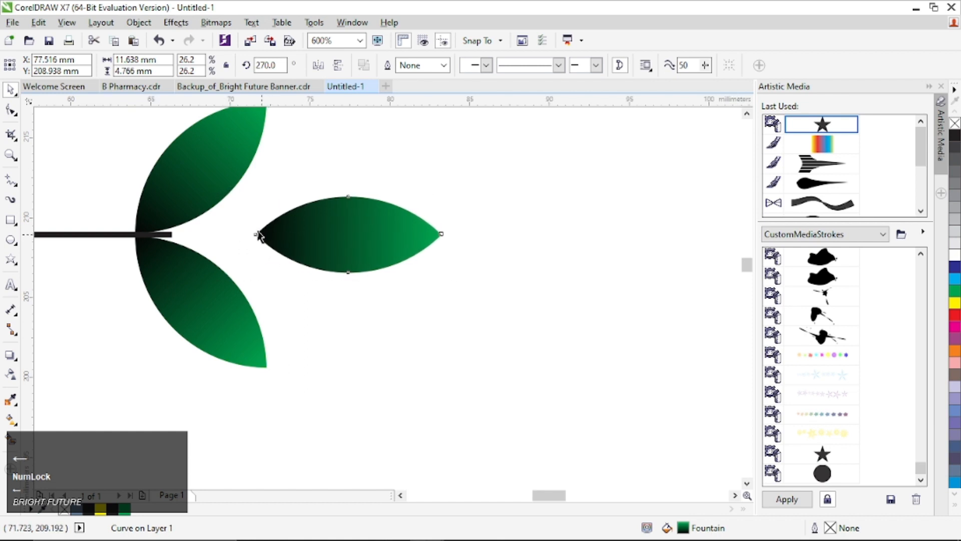
Lengthen the stem line to about 139 mm so it ends at the base of the horizontal tip leaf.
click(123, 233)
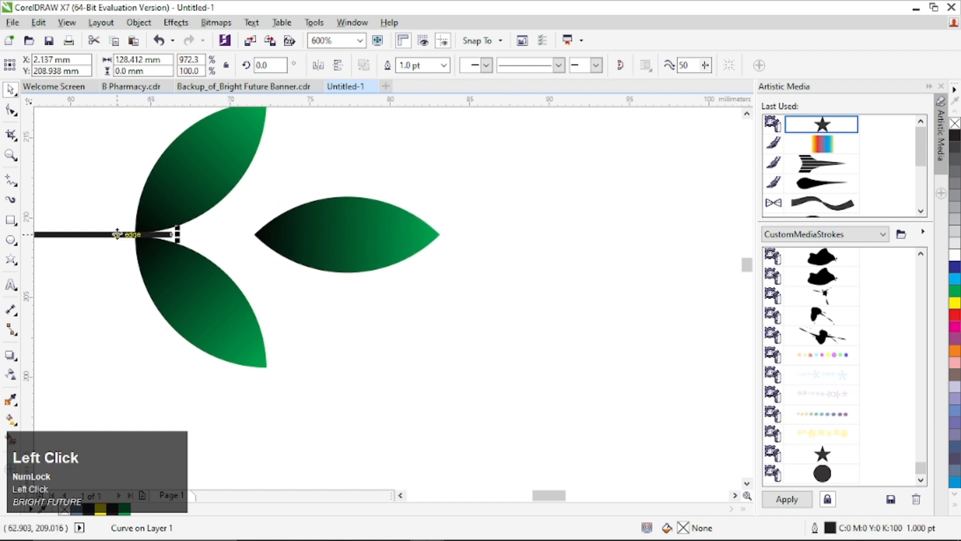
drag(174, 234, 349, 246)
click(484, 260)
Blend the large leaf pair at the stem's base into the small leaf pair near its tip.
scroll(392, 258, down, 2)
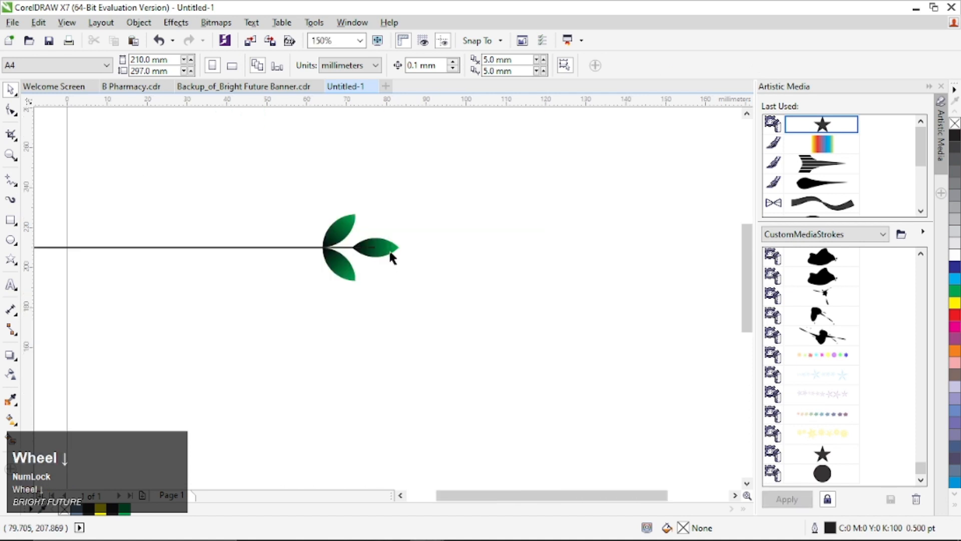
scroll(392, 257, down, 3)
scroll(416, 257, up, 1)
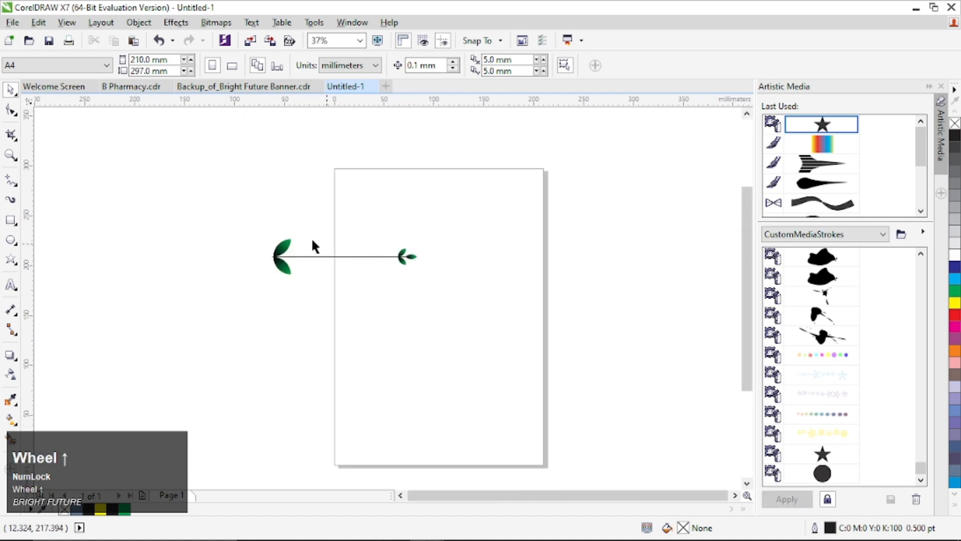
click(276, 265)
click(15, 371)
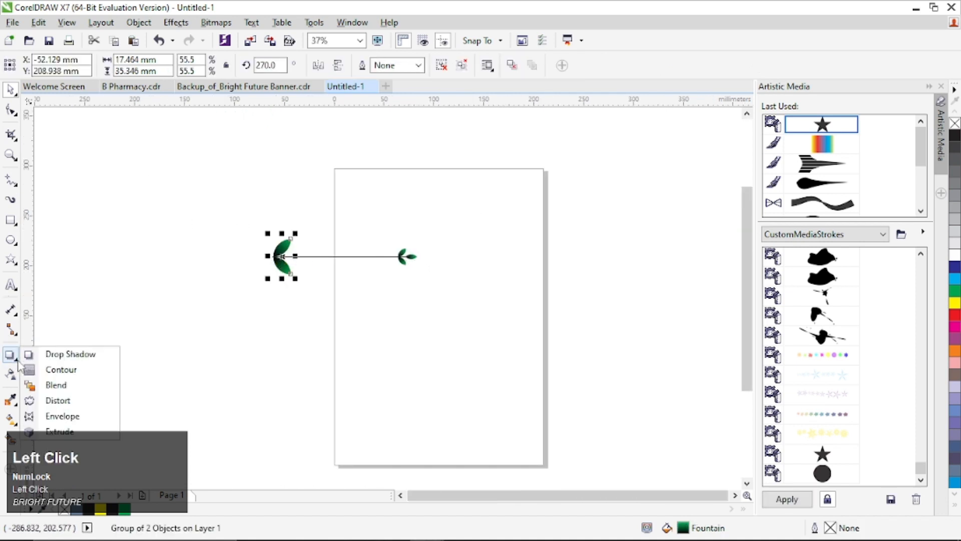
click(58, 369)
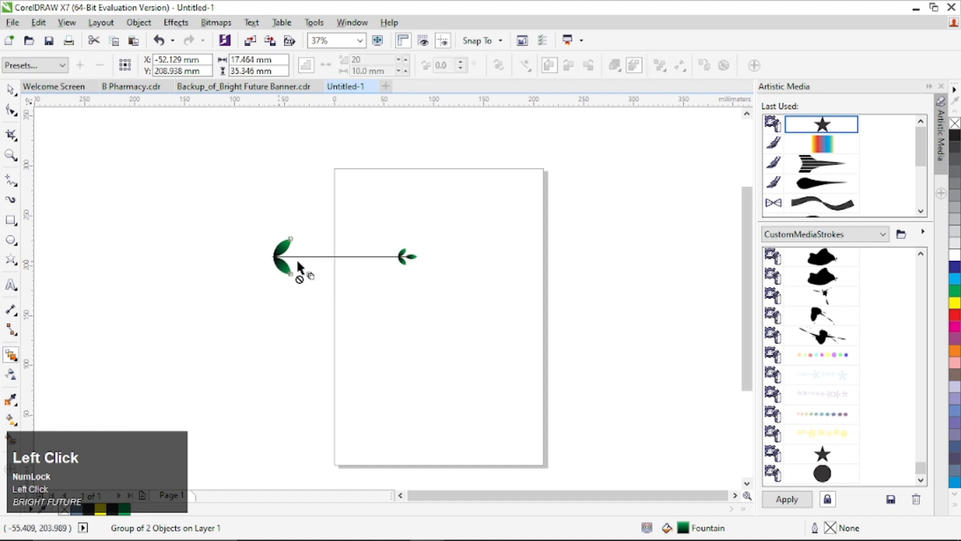
drag(296, 258, 406, 257)
scroll(405, 257, up, 2)
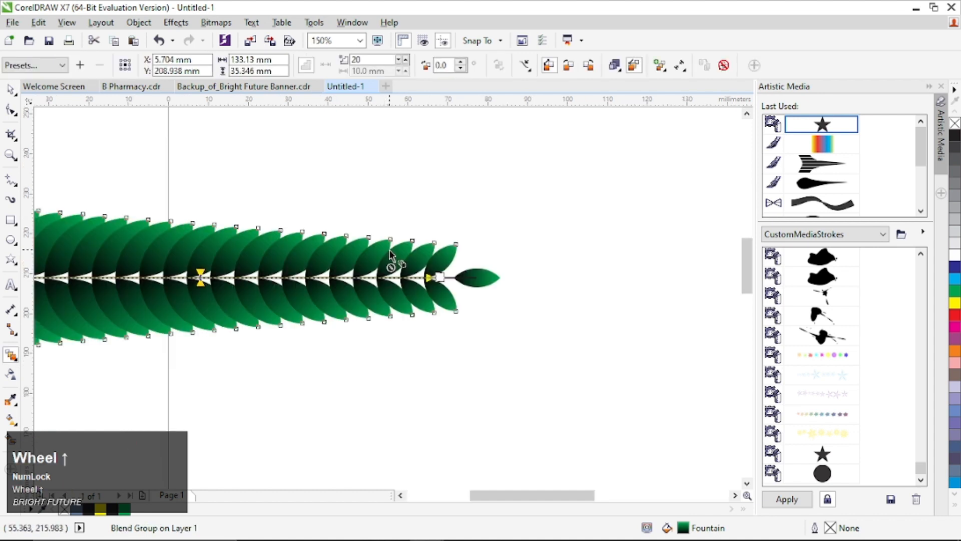
scroll(317, 247, down, 1)
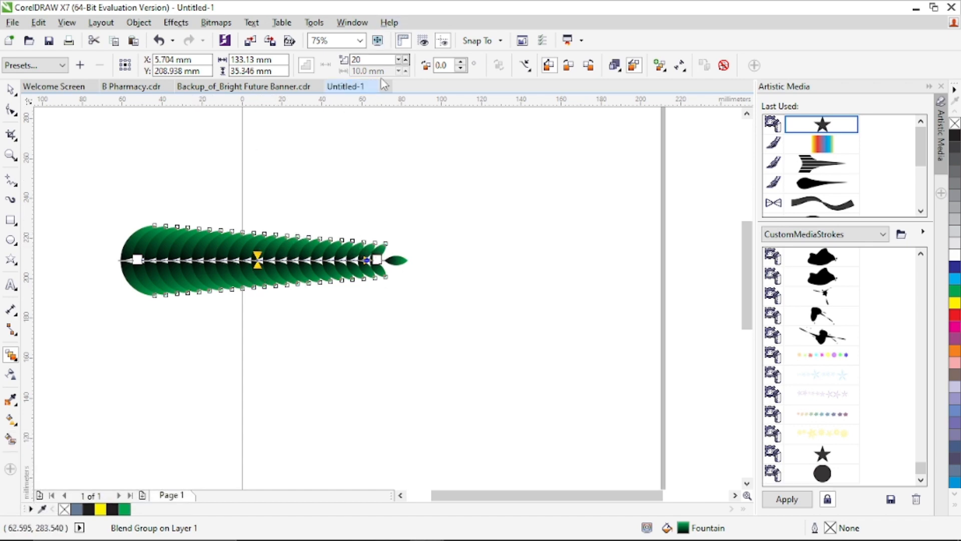
Reduce the leaf blend to 9 intermediate steps.
click(402, 68)
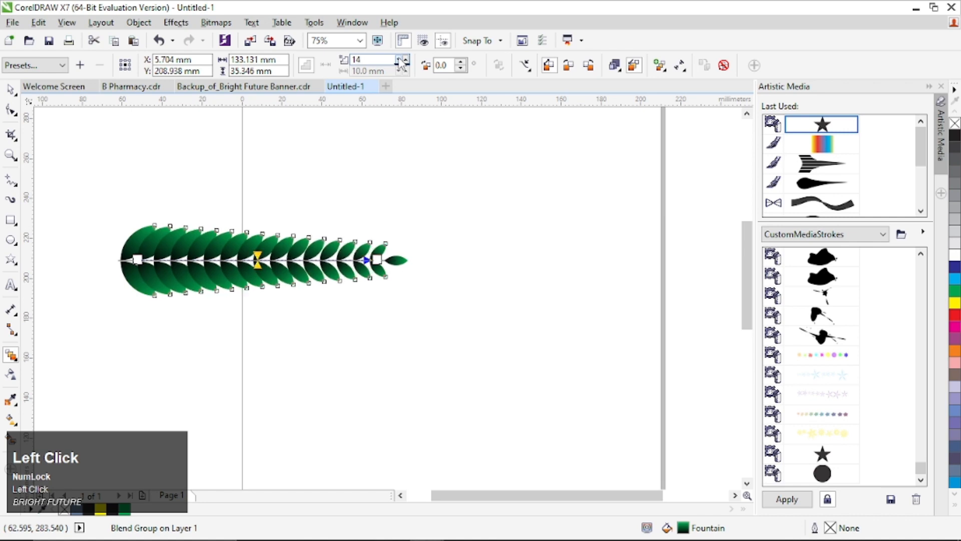
click(403, 64)
click(403, 64)
click(402, 64)
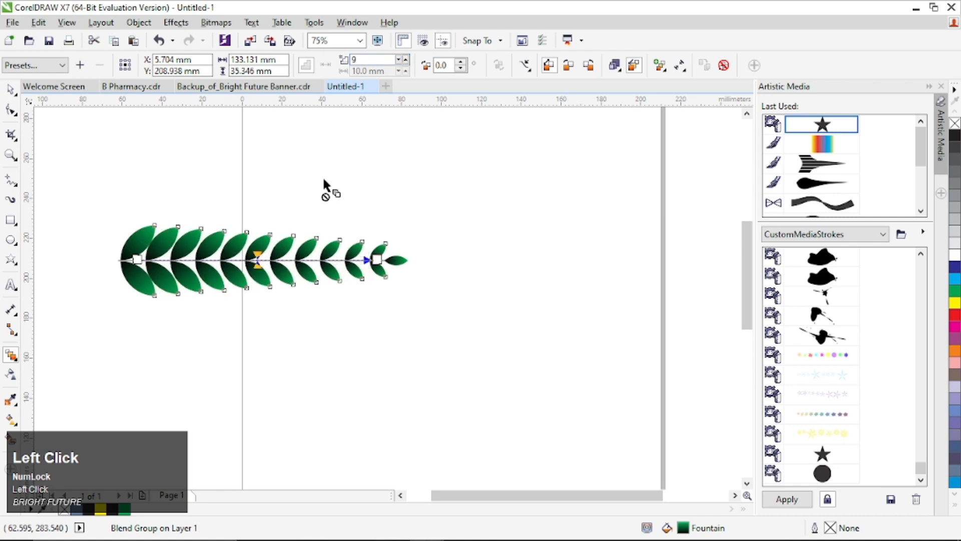
Accelerate the leaf blend so the pairs spread apart at the base and crowd together toward the tip.
scroll(271, 258, up, 2)
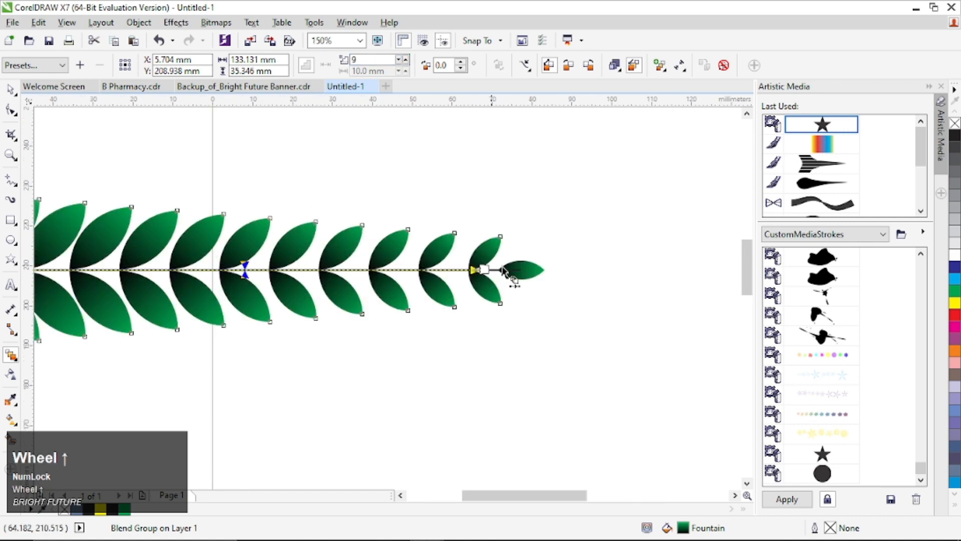
click(246, 271)
drag(283, 269, 281, 270)
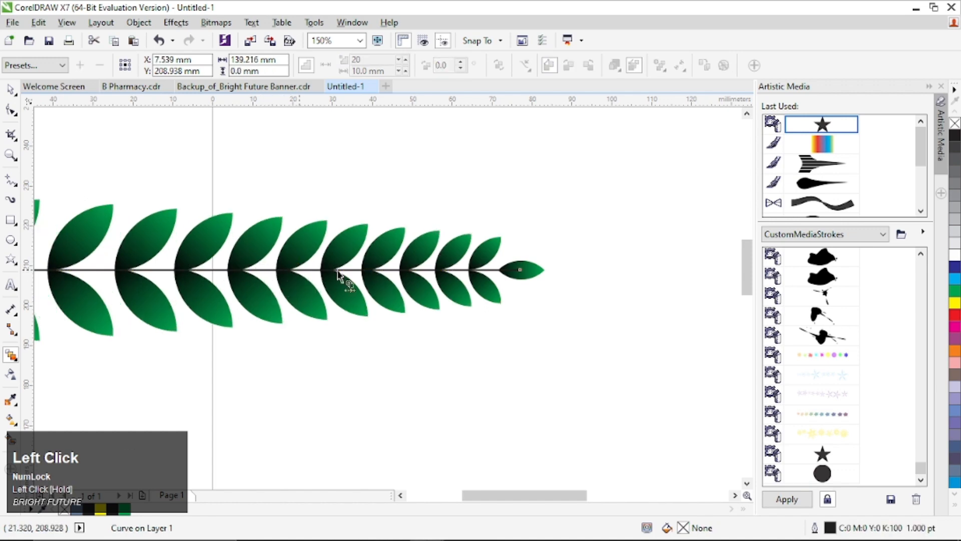
scroll(344, 275, down, 2)
Reselect the leaf blend and set its acceleration closer to the middle for nearly even spacing along the stem.
click(186, 258)
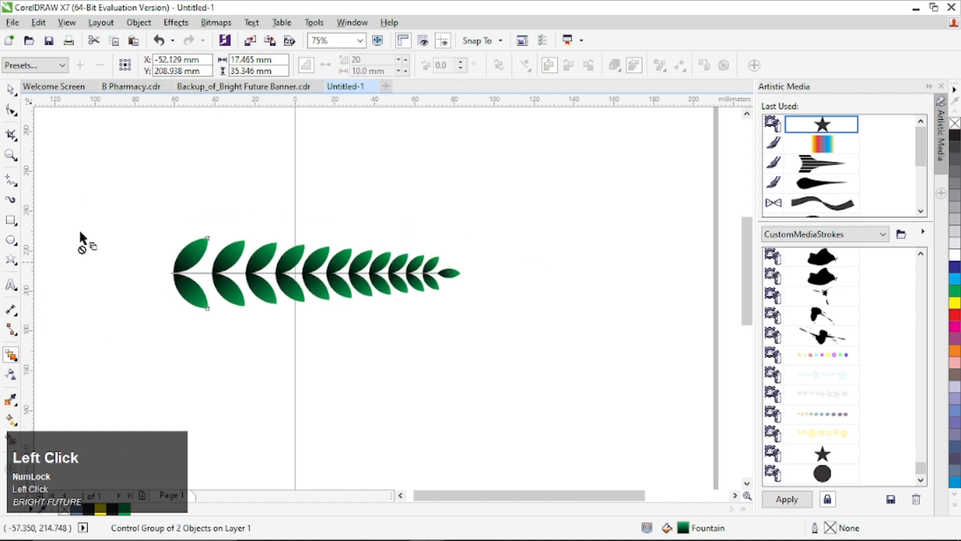
click(15, 94)
click(14, 115)
click(10, 90)
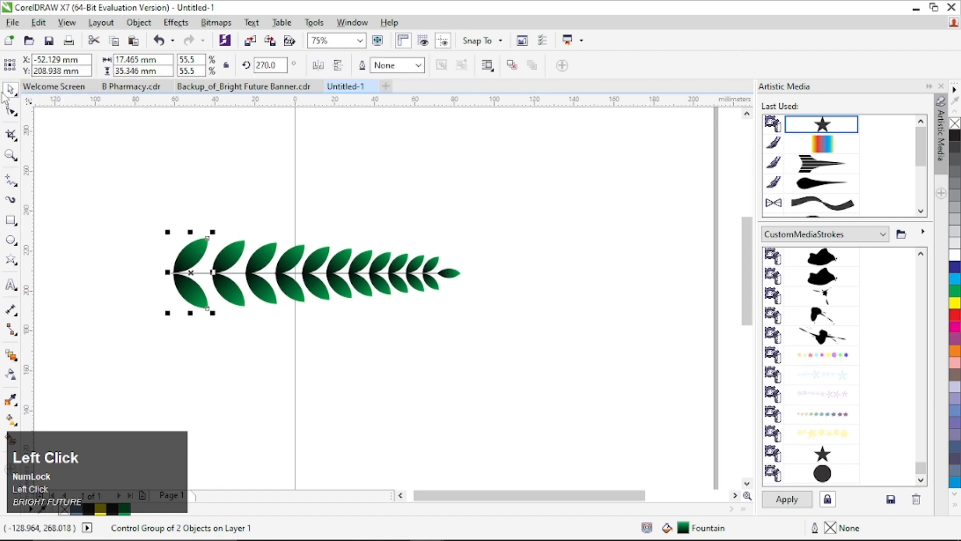
click(221, 262)
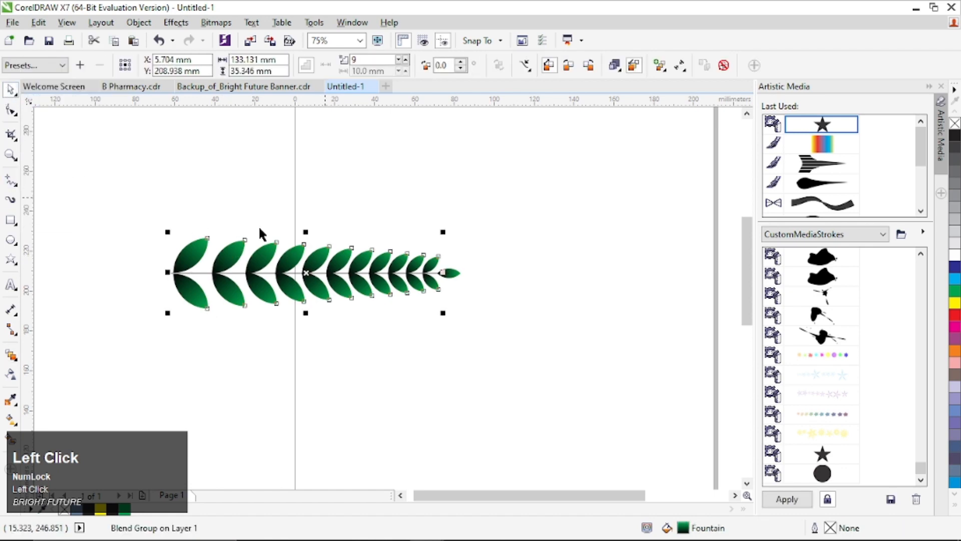
click(11, 355)
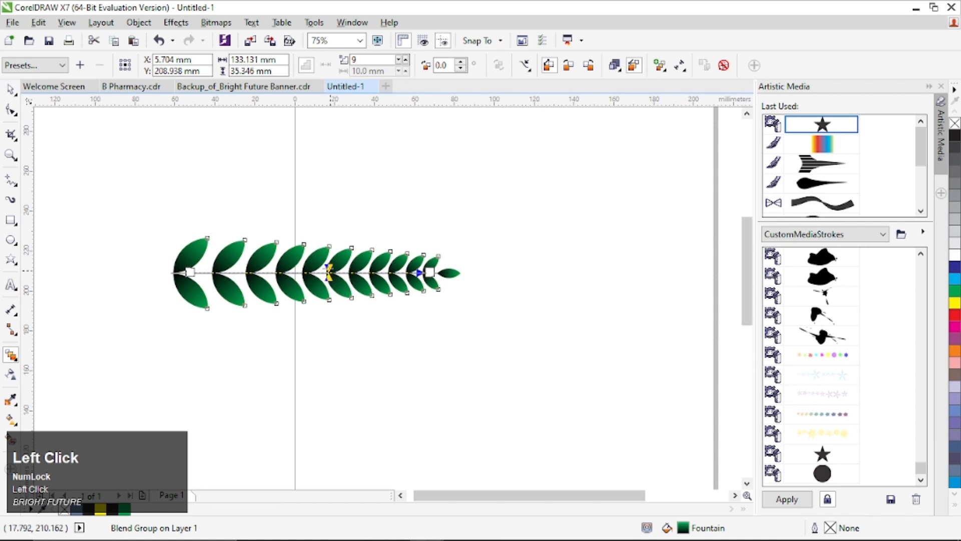
drag(328, 272, 317, 272)
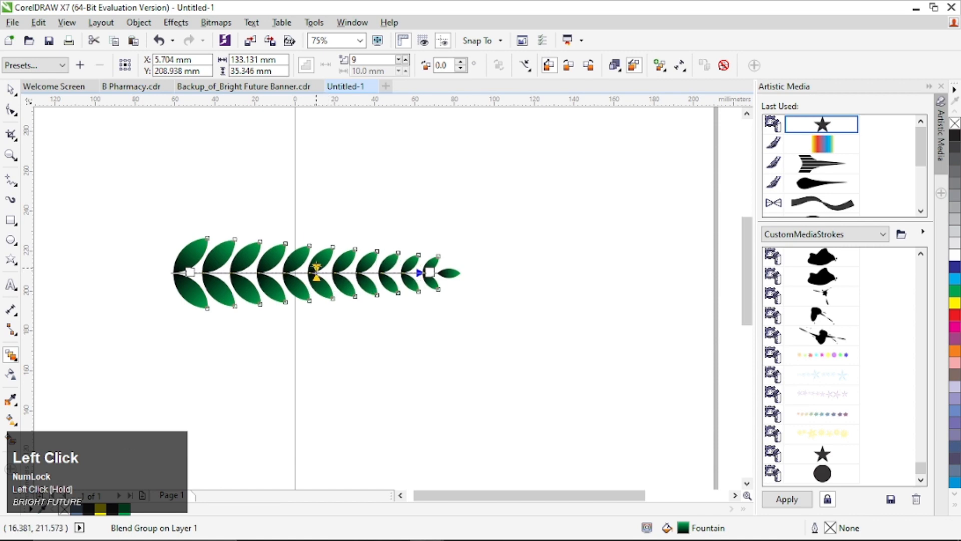
Group the leaf blend, the stem line and the tip leaf into one object.
click(11, 90)
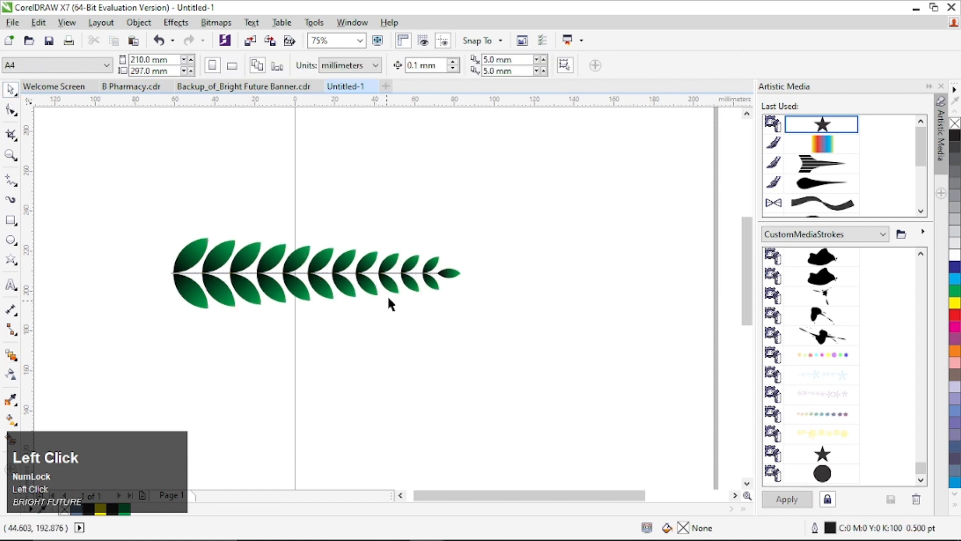
click(388, 301)
drag(135, 200, 530, 354)
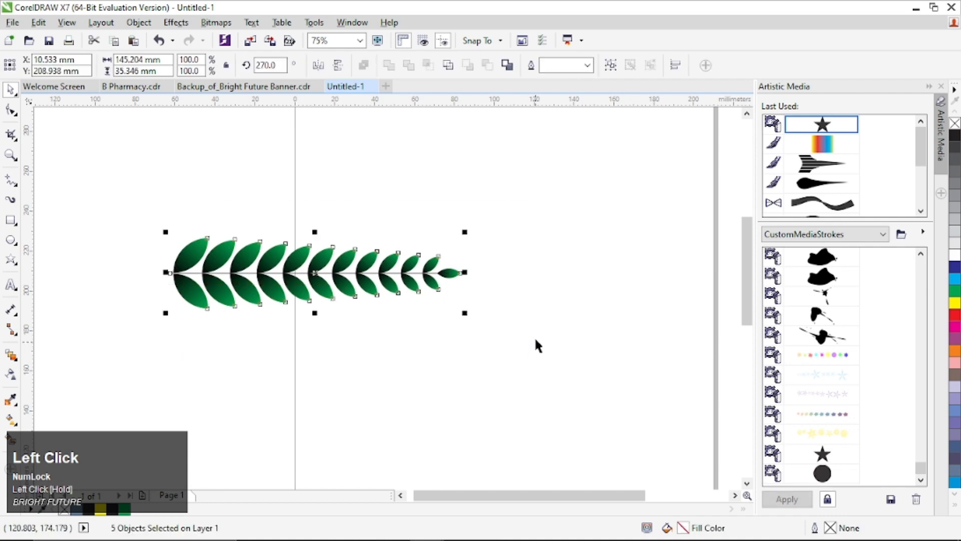
key(ctrl+g)
scroll(633, 351, down, 1)
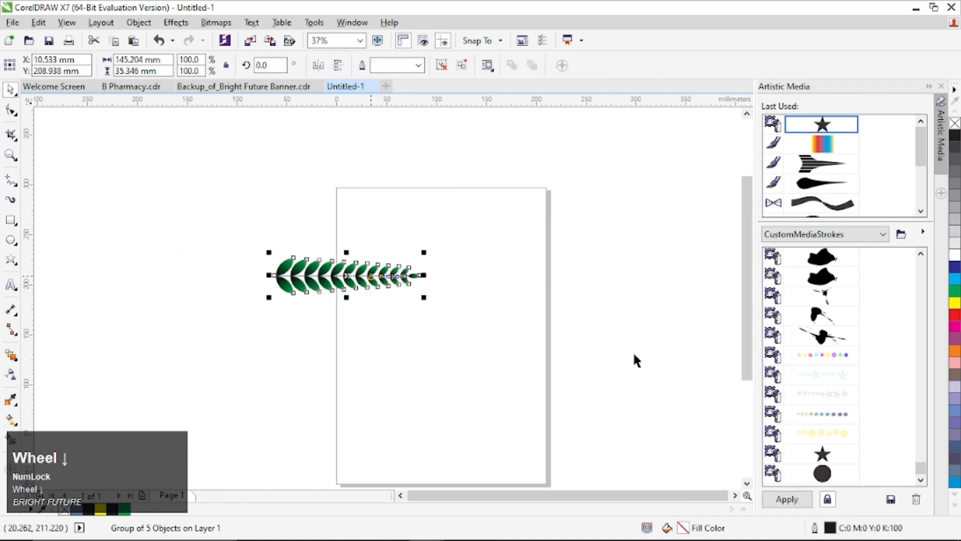
Try to save the grouped leafy stem as an Object Sprayer stroke.
click(891, 498)
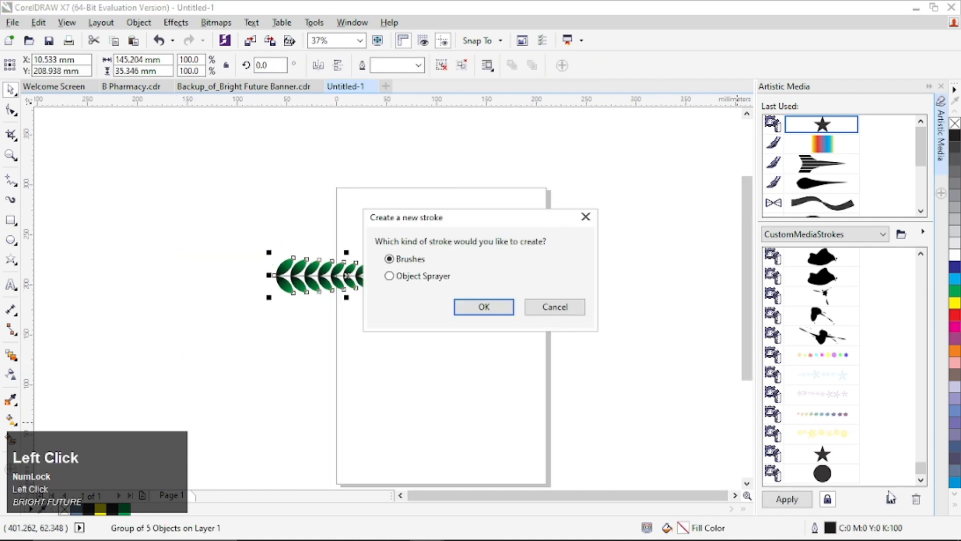
click(398, 279)
click(485, 307)
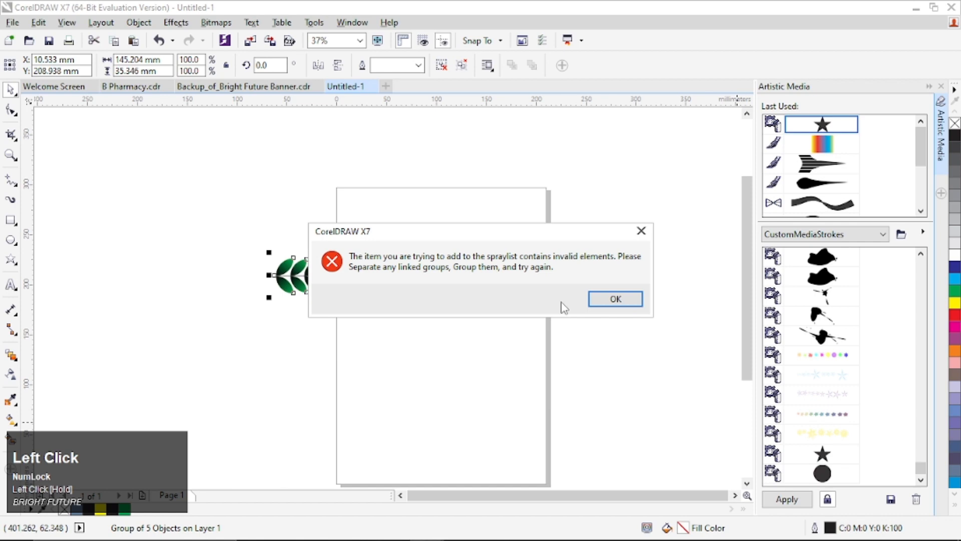
click(621, 299)
Save the grouped leafy stem as a Brushes stroke named "se" in the CustomMediaStrokes folder.
click(892, 500)
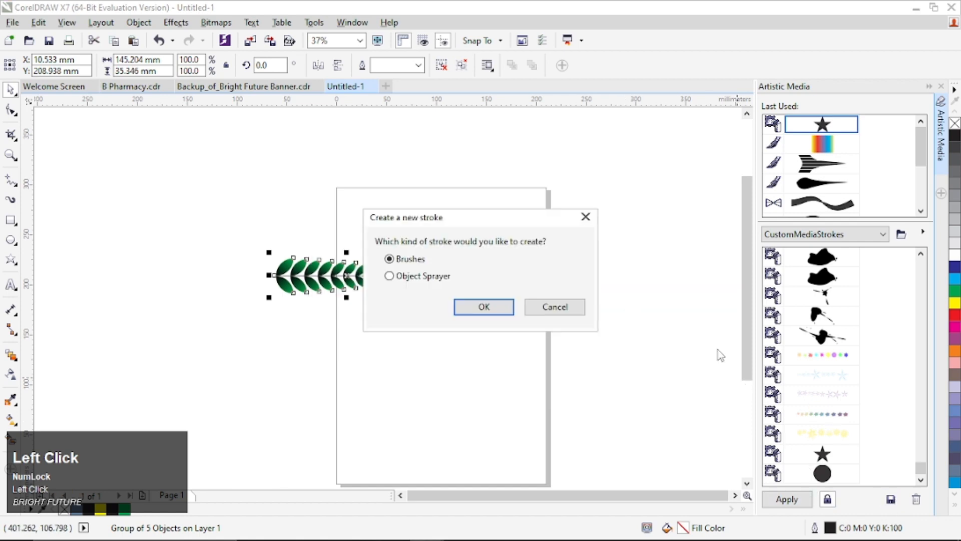
click(493, 309)
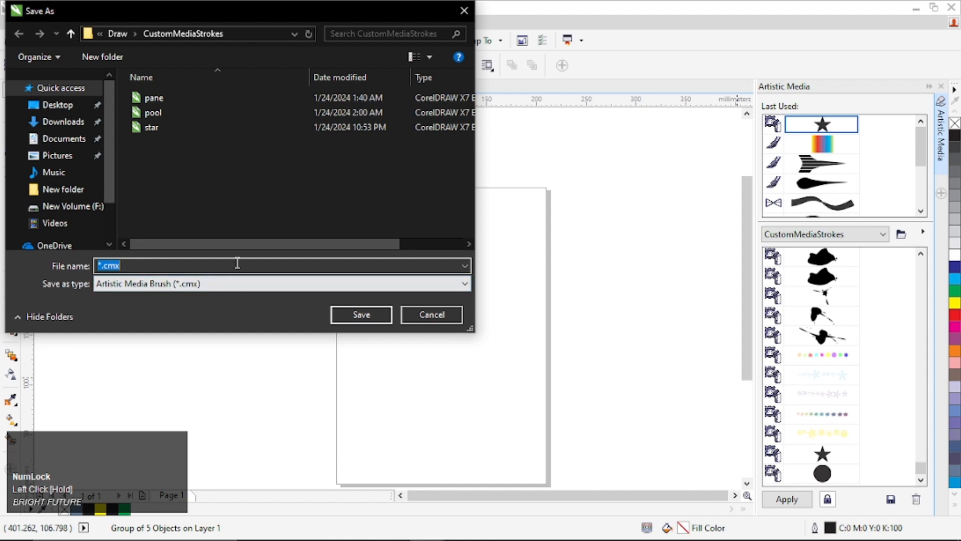
text(se)
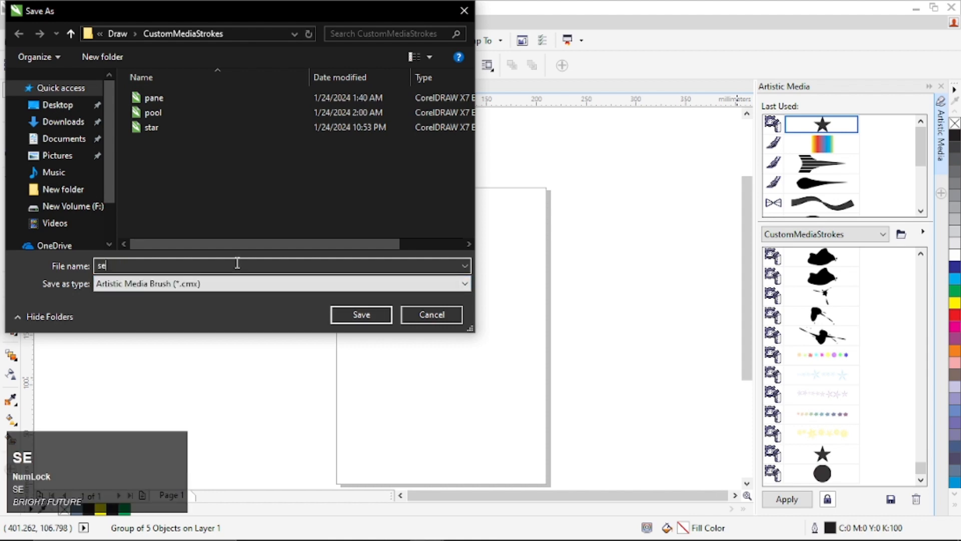
click(350, 312)
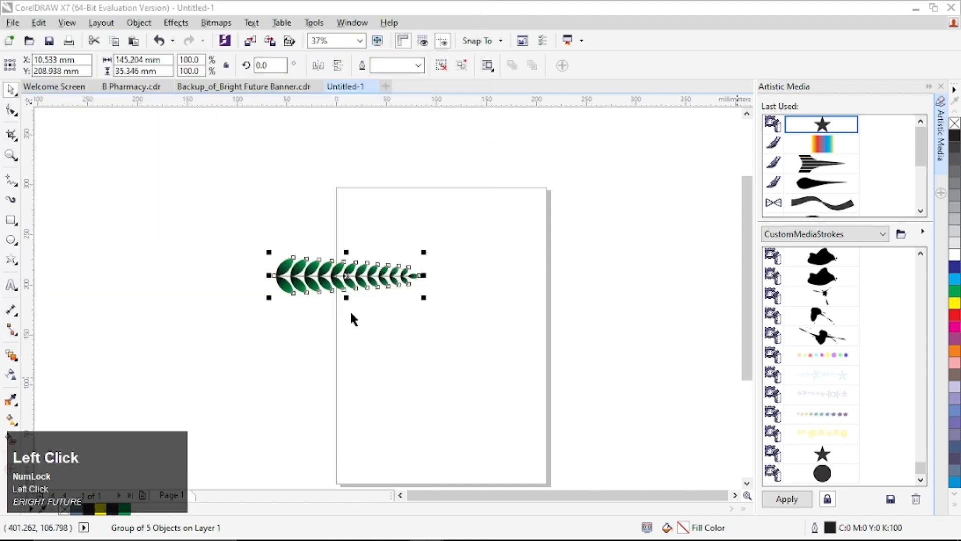
Move the leafy stem above the page and draw a circle about 260 mm in diameter overlapping the page's left edge.
scroll(377, 290, down, 1)
drag(374, 290, 503, 166)
click(15, 241)
drag(236, 217, 372, 296)
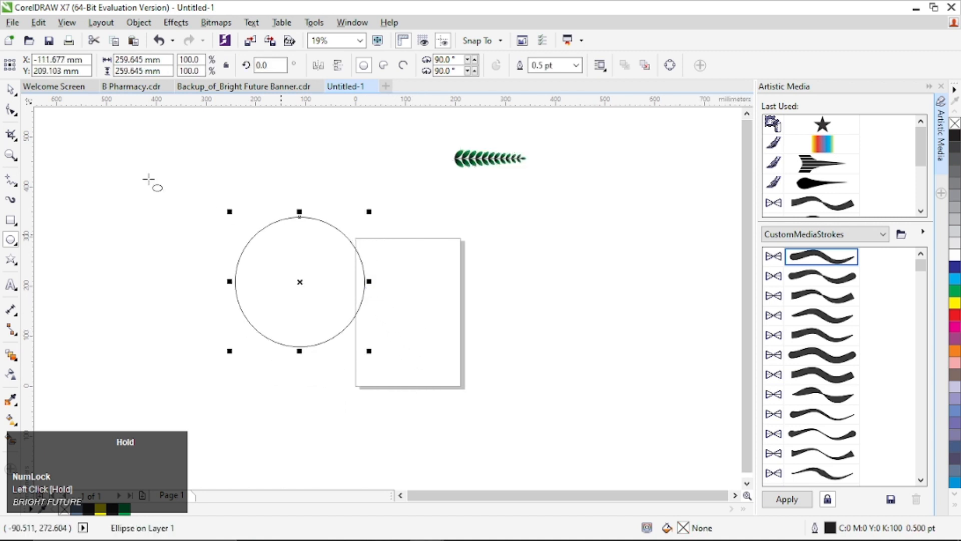
Open the circle into a left-hand semicircular arc running from 90° to 270°.
click(12, 111)
drag(324, 226, 301, 352)
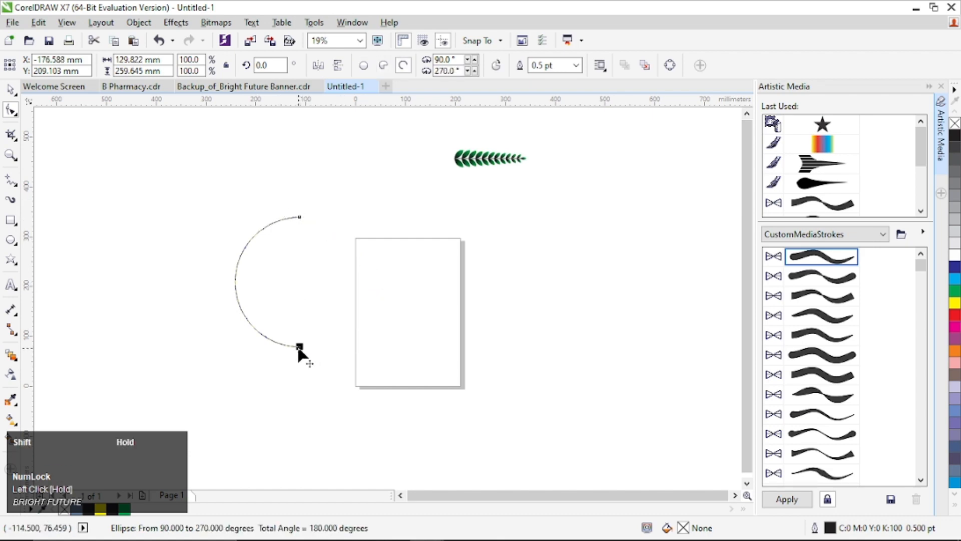
click(17, 98)
click(52, 89)
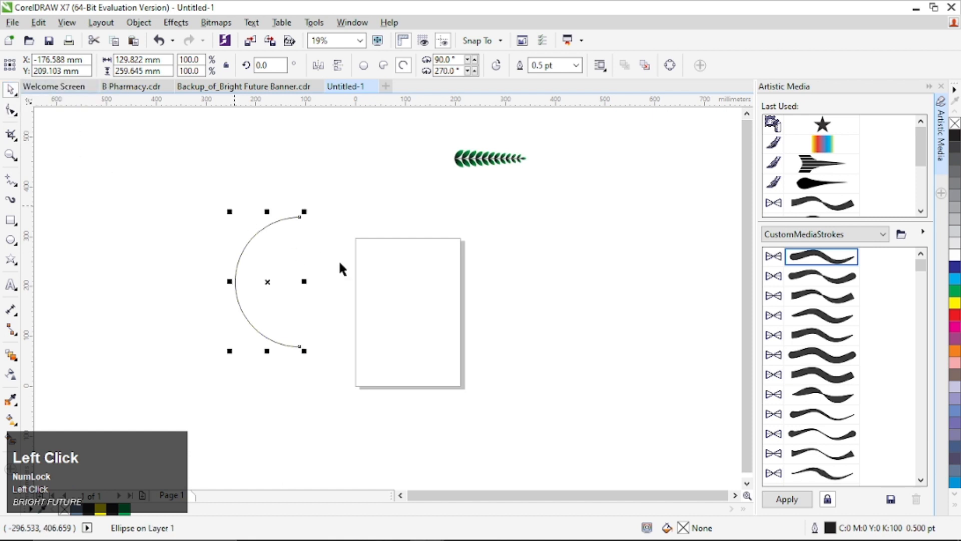
Browse the available strokes and switch the Artistic Media stroke folder to Artistic.
scroll(824, 346, down, 5)
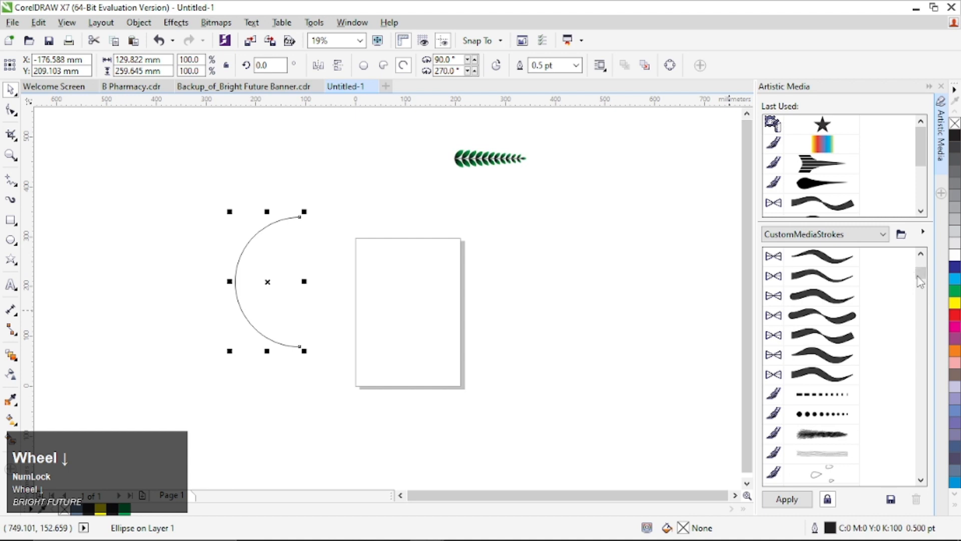
drag(920, 283, 921, 493)
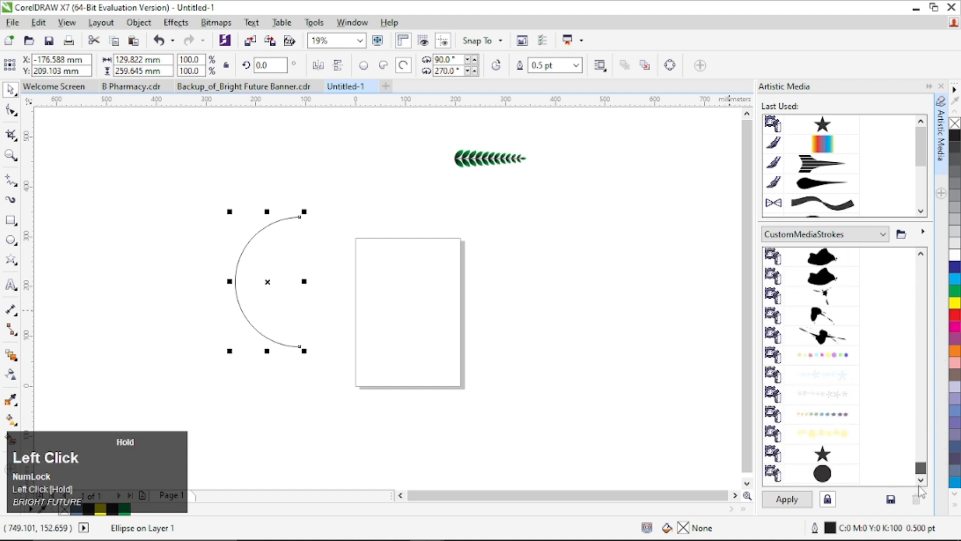
scroll(824, 420, up, 1)
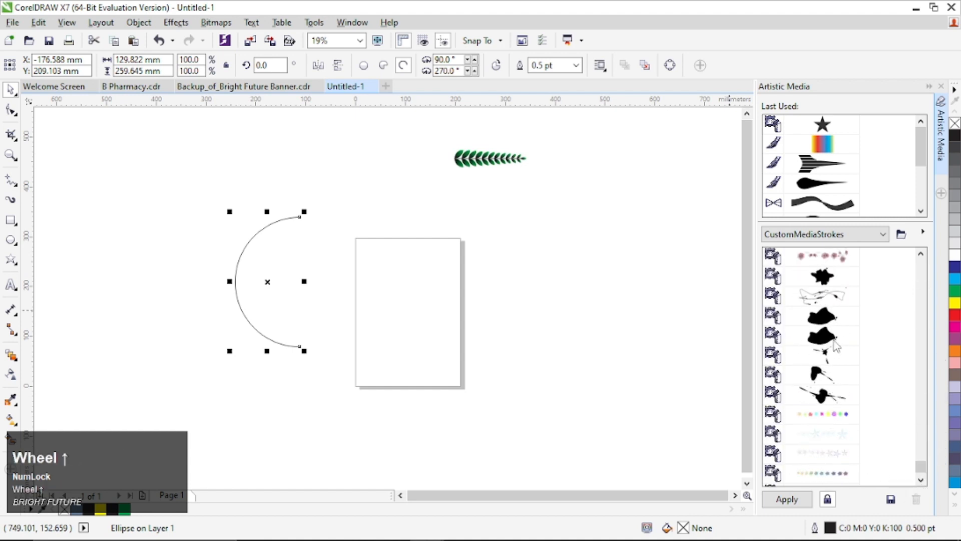
click(905, 238)
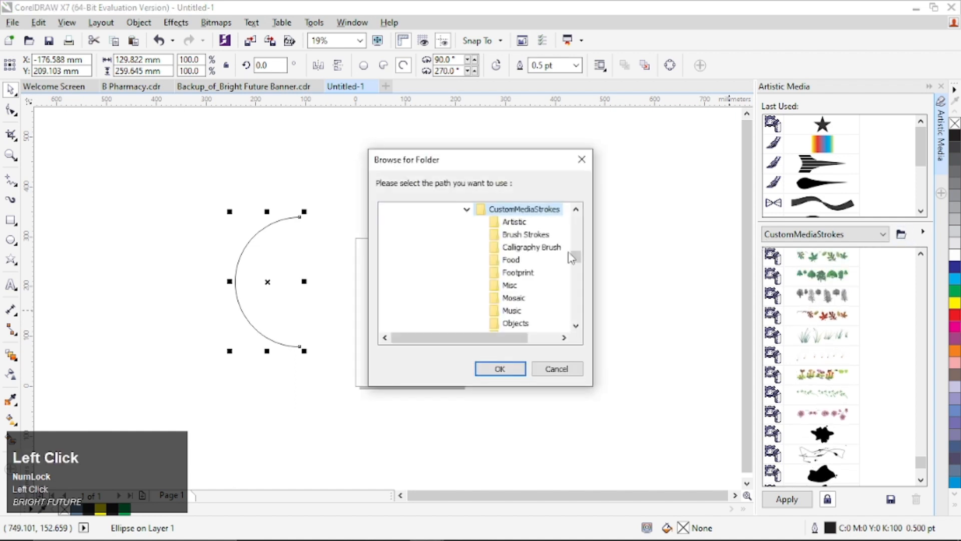
click(514, 222)
click(499, 368)
Apply the second of the green leafy brush strokes in the Artistic folder to the semicircular arc and inspect the leaves up close.
scroll(840, 349, down, 2)
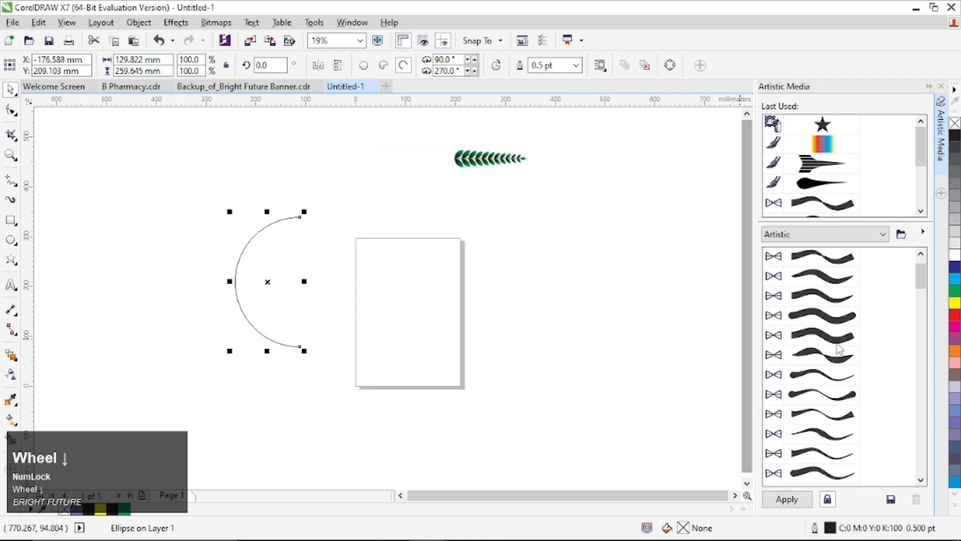
scroll(840, 350, down, 5)
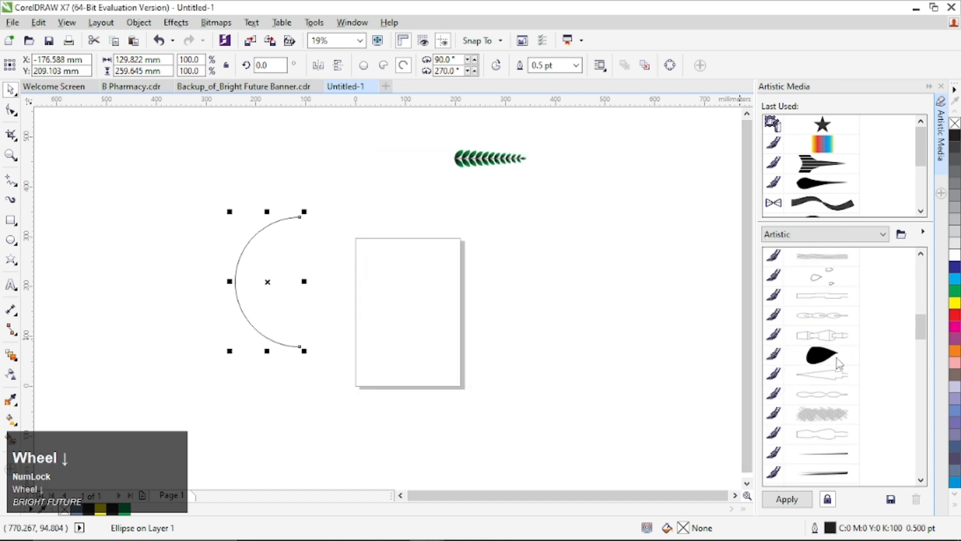
scroll(839, 363, down, 6)
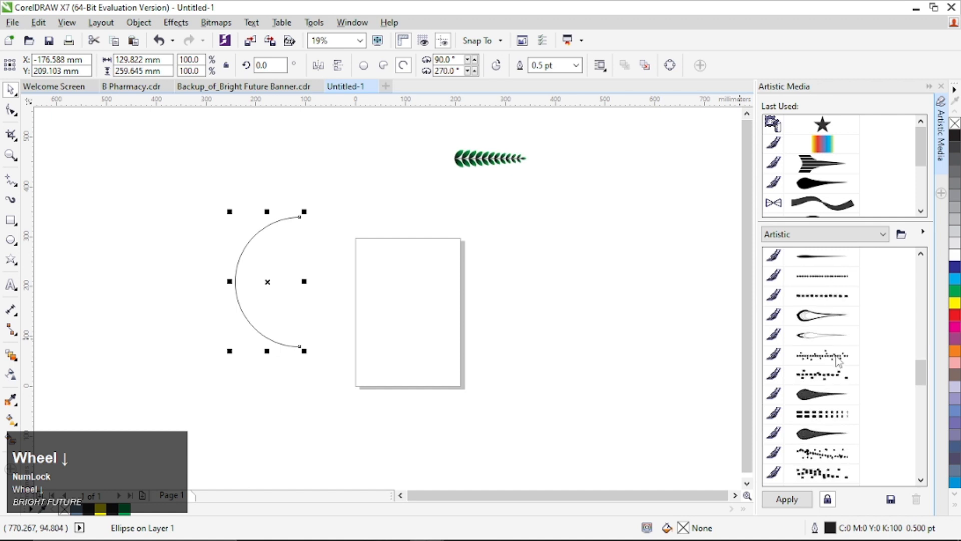
scroll(839, 363, down, 6)
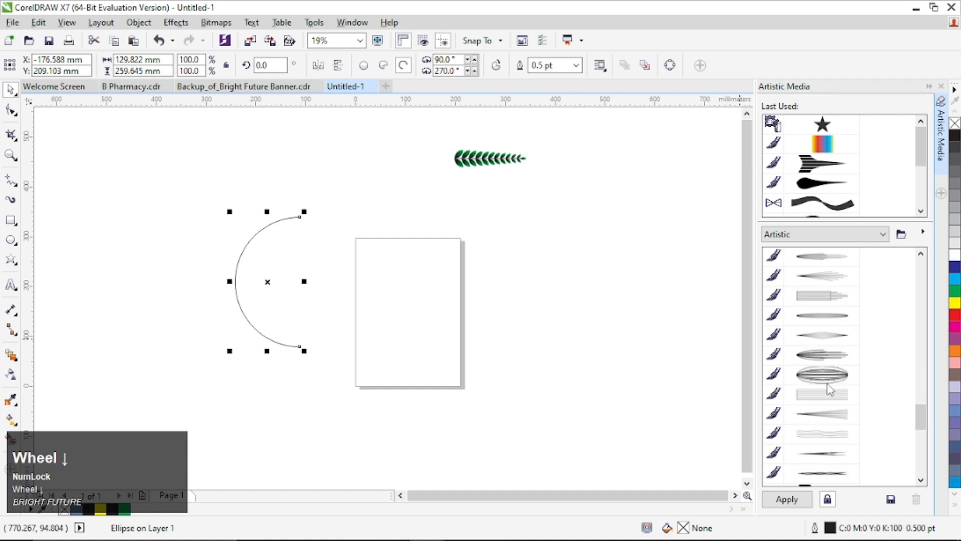
scroll(831, 385, down, 8)
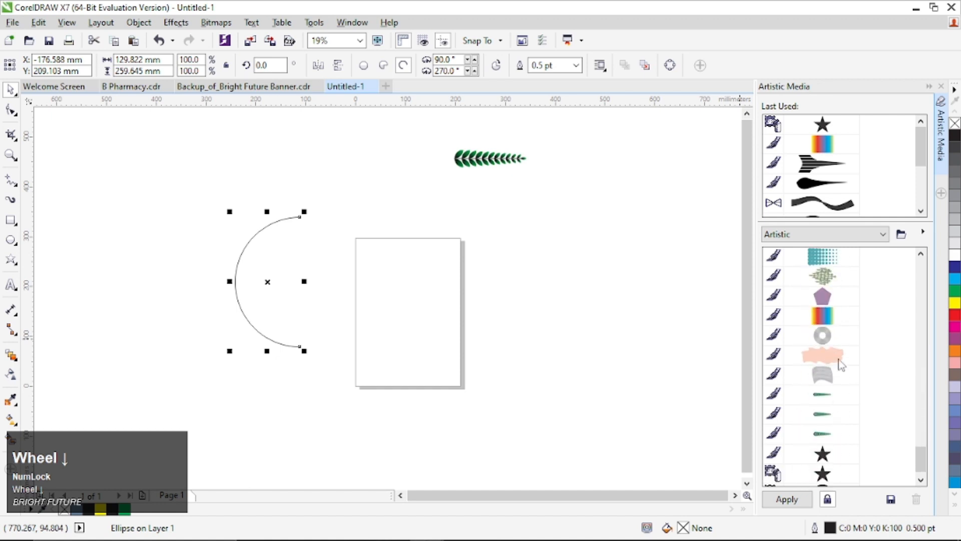
scroll(841, 365, down, 1)
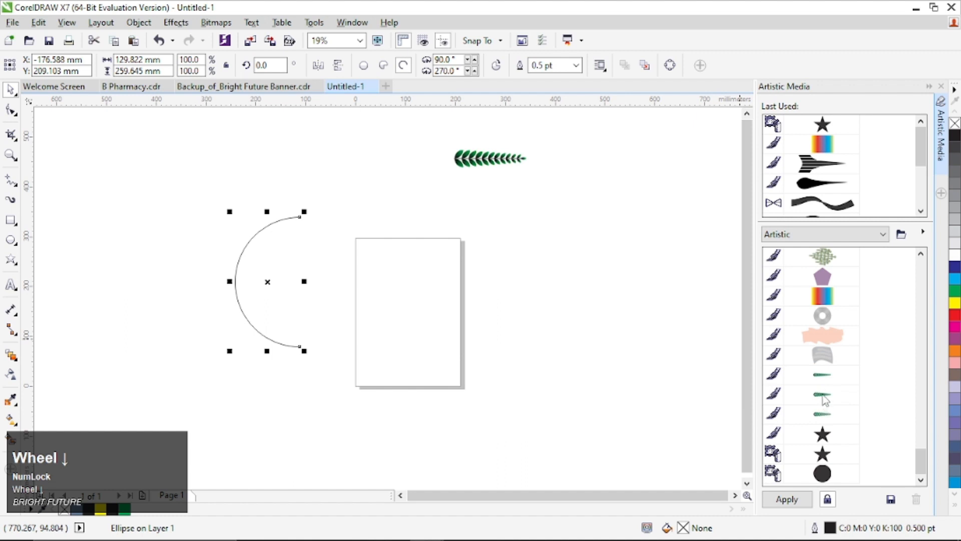
click(824, 397)
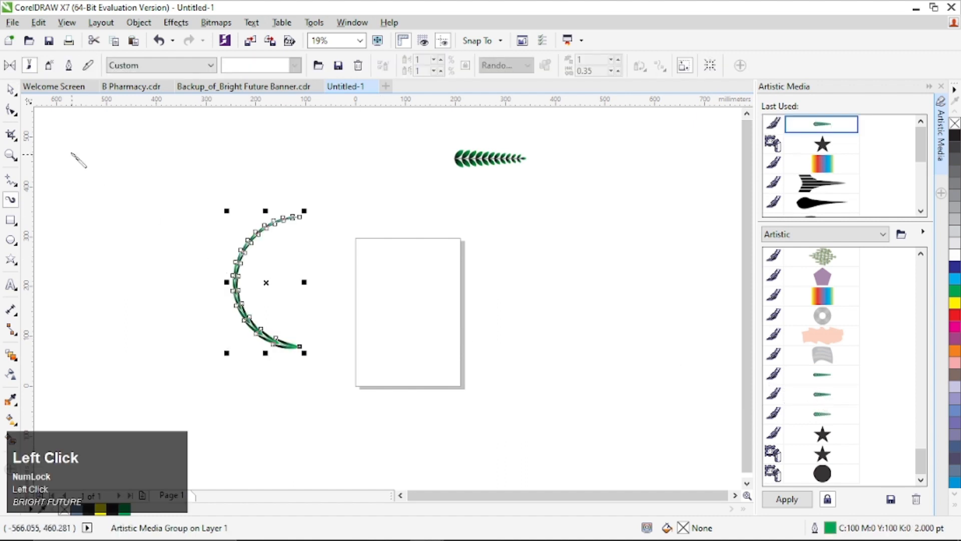
scroll(250, 274, up, 3)
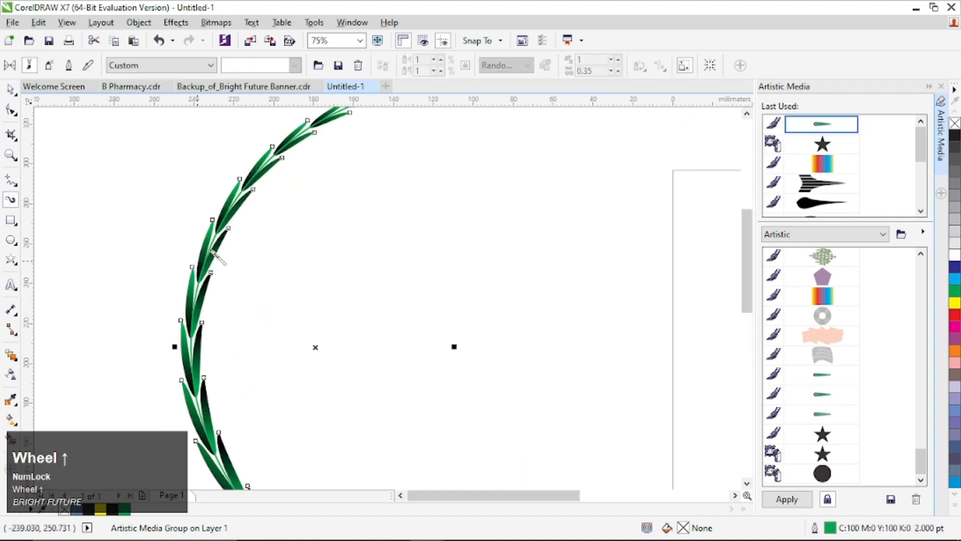
scroll(215, 253, down, 3)
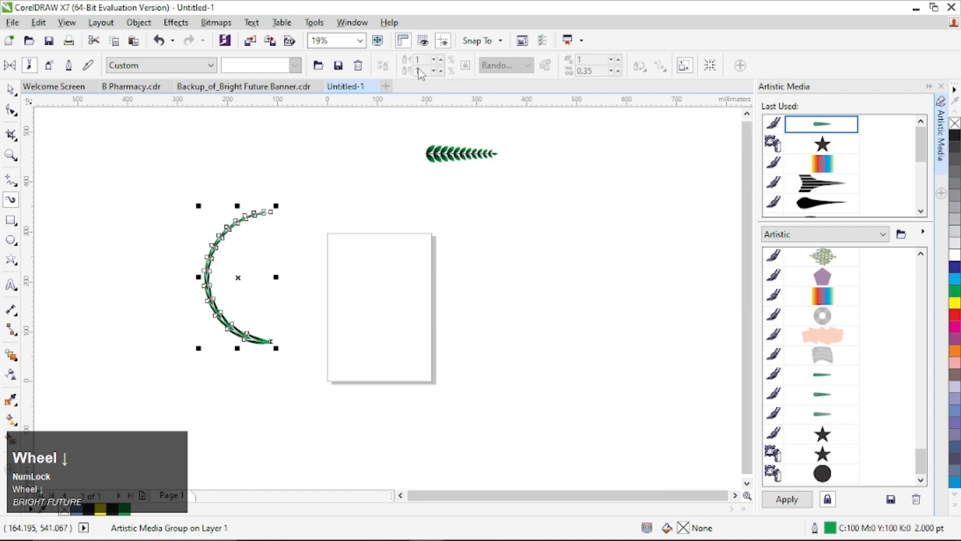
Increase the leafy arc's artistic media stroke width to 40.7 mm and deselect it.
click(11, 90)
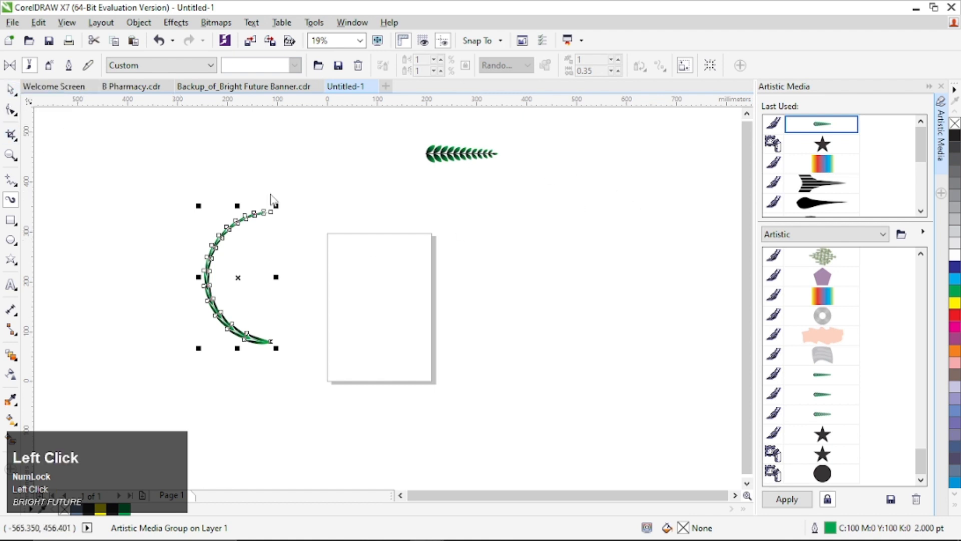
click(299, 203)
click(251, 215)
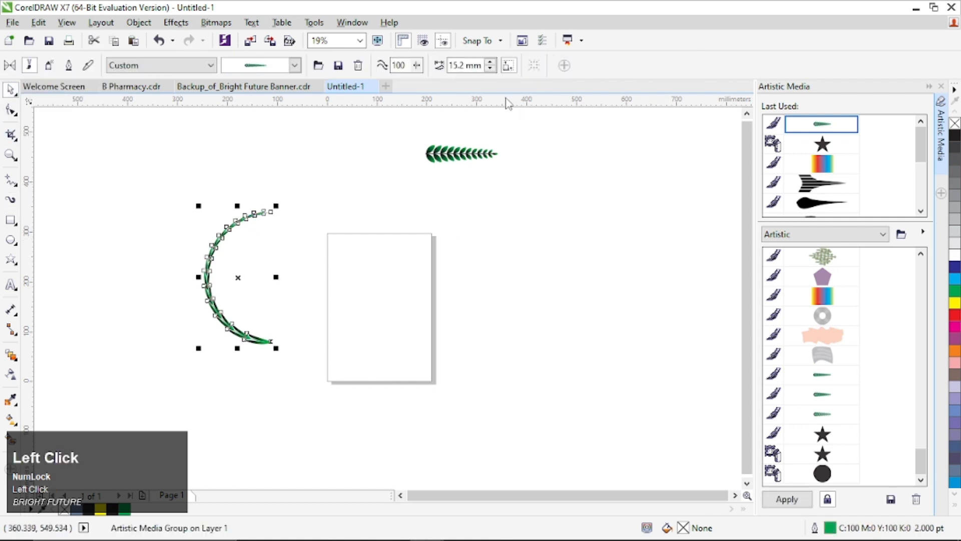
click(492, 62)
click(492, 62)
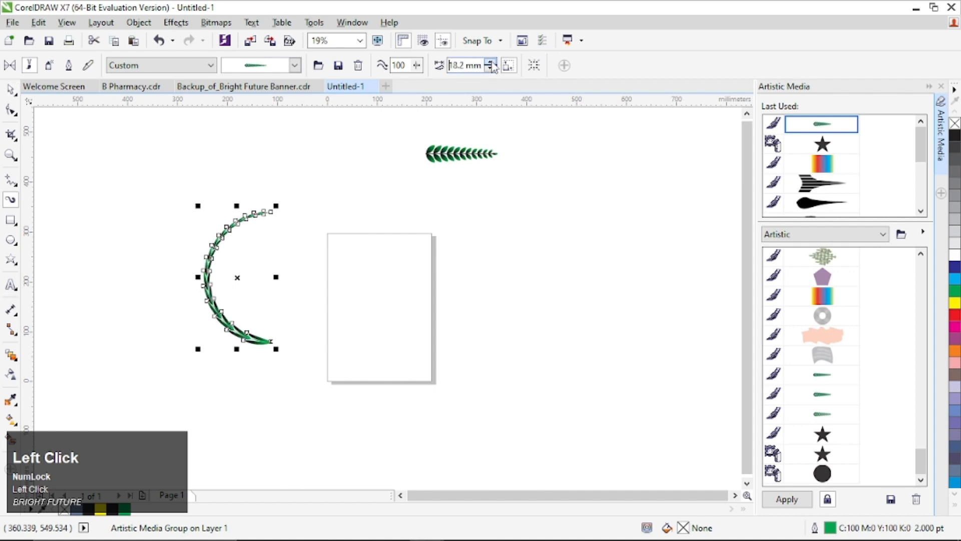
click(491, 62)
click(492, 62)
click(492, 63)
click(492, 62)
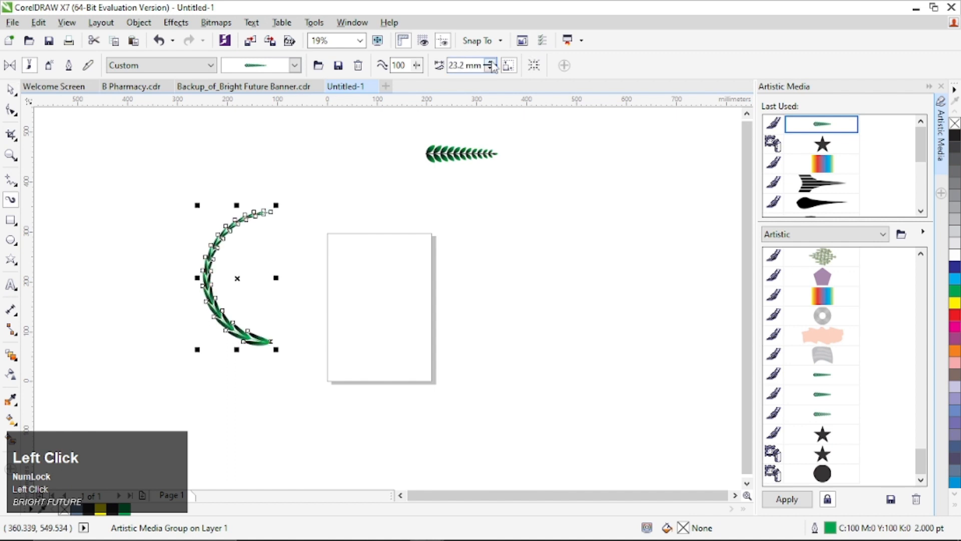
click(491, 62)
click(492, 62)
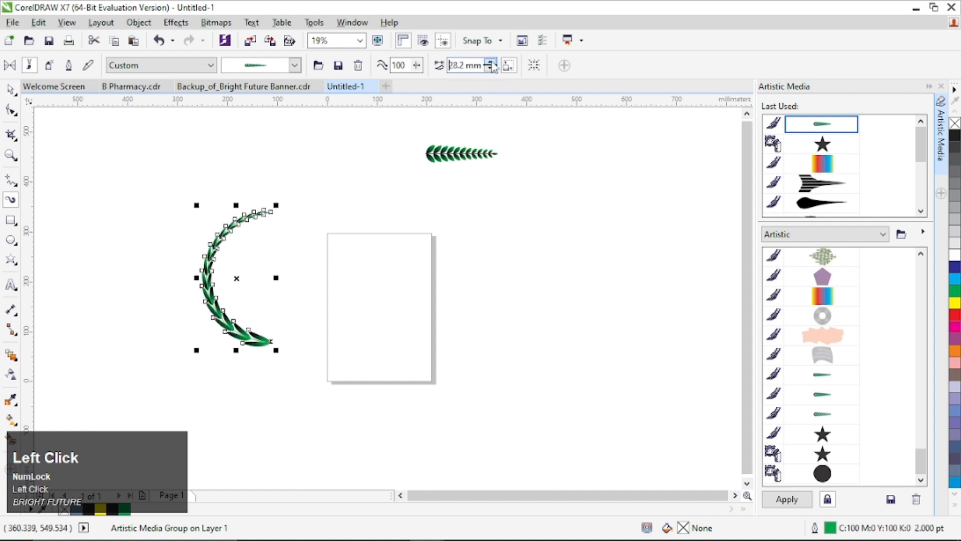
click(491, 62)
click(492, 62)
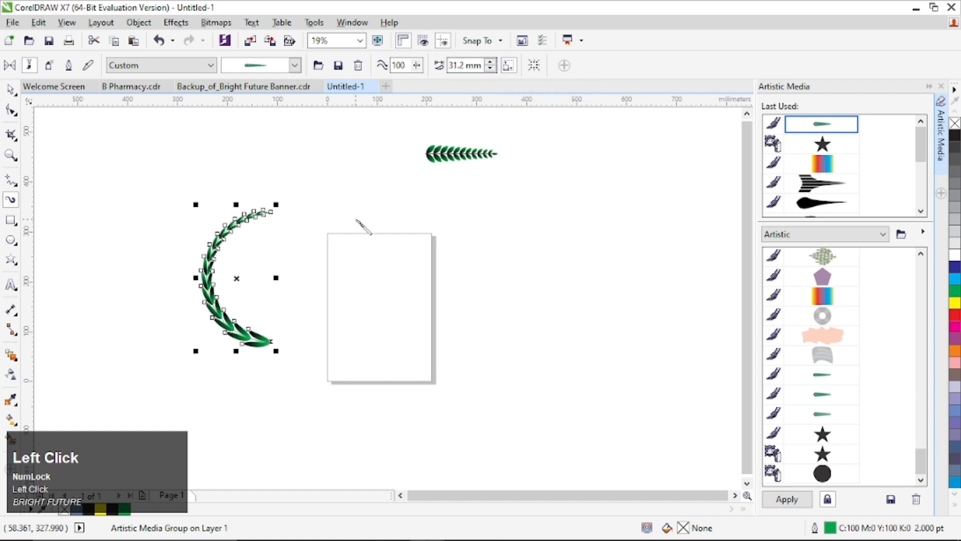
click(491, 63)
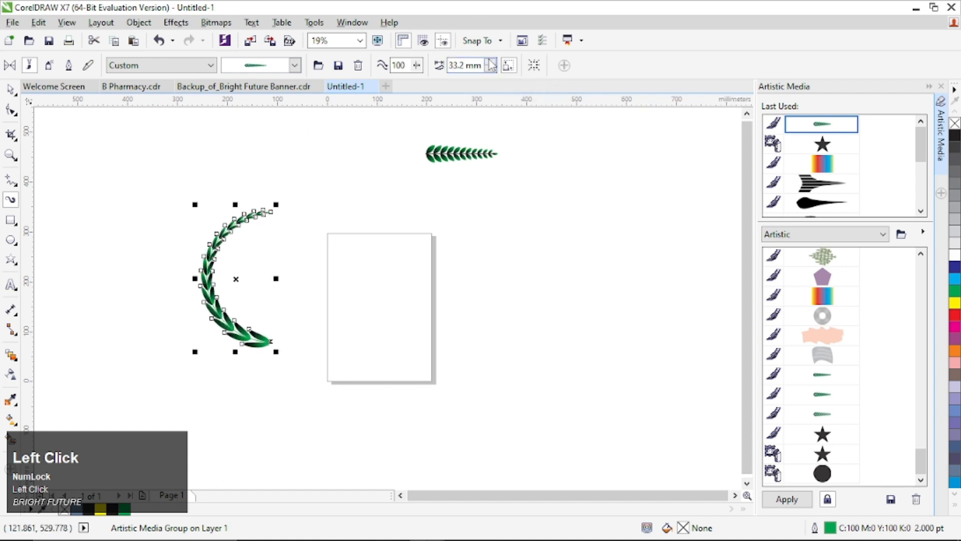
click(492, 62)
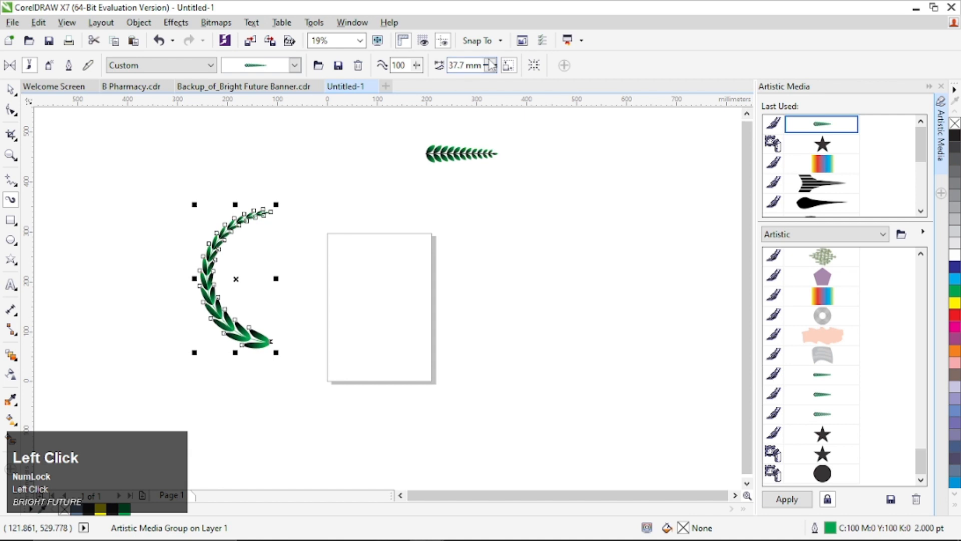
click(492, 63)
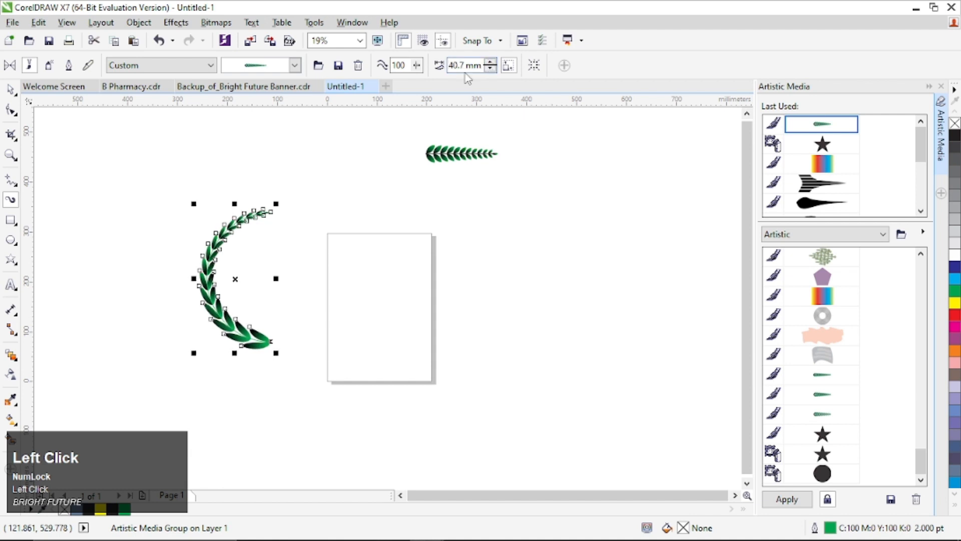
click(10, 89)
click(329, 239)
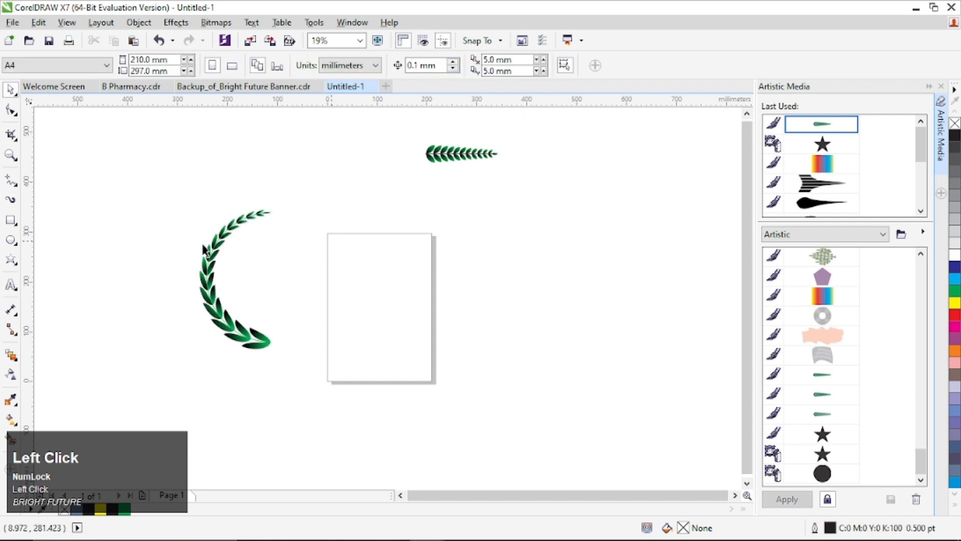
Mirror a copy of the leafy arc horizontally to its right side, forming a closed wreath.
scroll(205, 249, up, 2)
scroll(215, 258, down, 1)
click(215, 265)
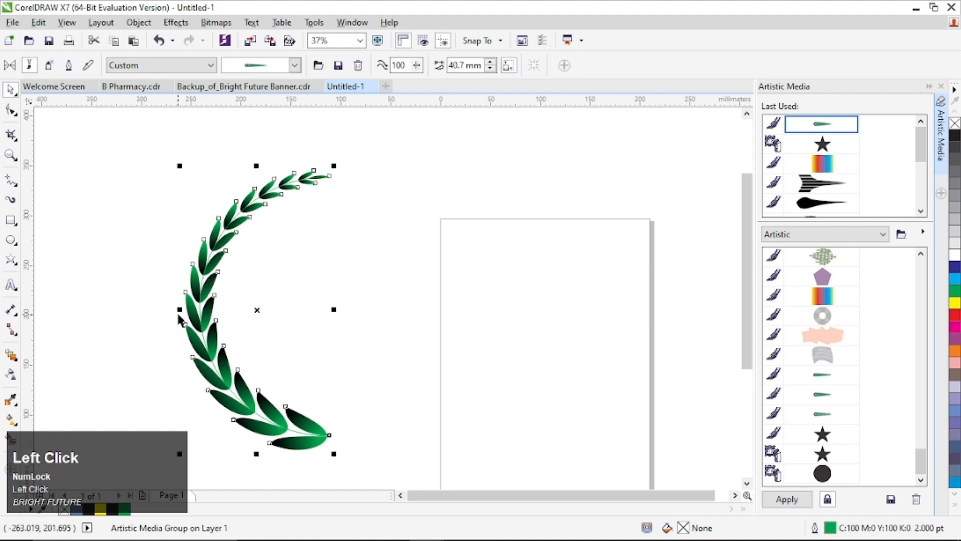
drag(179, 310, 378, 324)
right_click(378, 324)
click(541, 296)
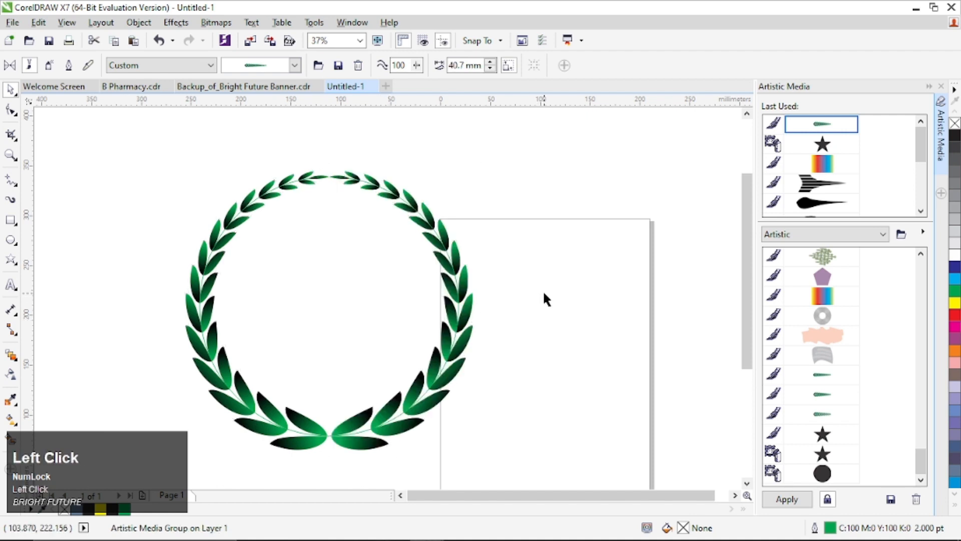
Delete the original grouped leafy stem above the page.
scroll(542, 295, down, 3)
click(566, 241)
drag(565, 240, 611, 249)
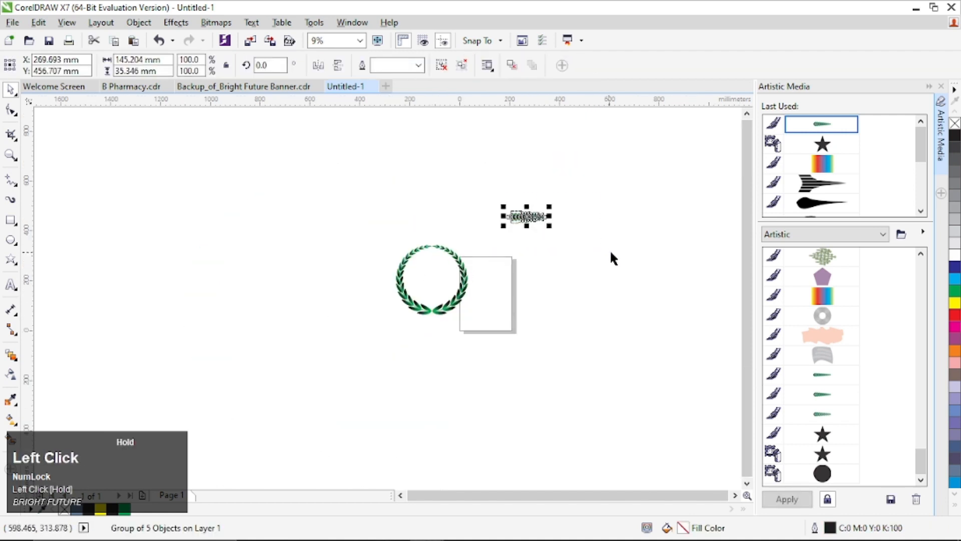
key(Delete)
Draw a rectangle about 741 by 401 mm overlapping the wreath's left part and fill it with green.
click(11, 220)
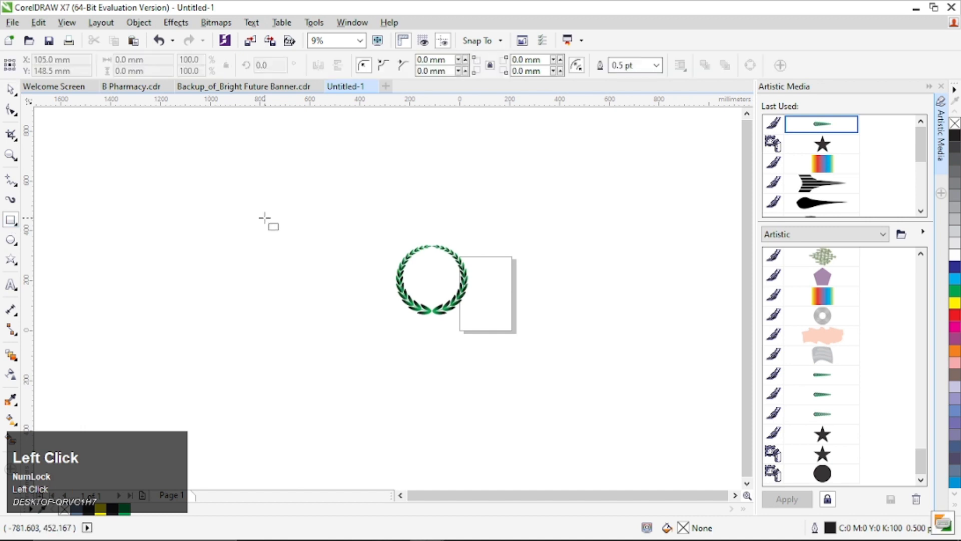
drag(261, 213, 448, 313)
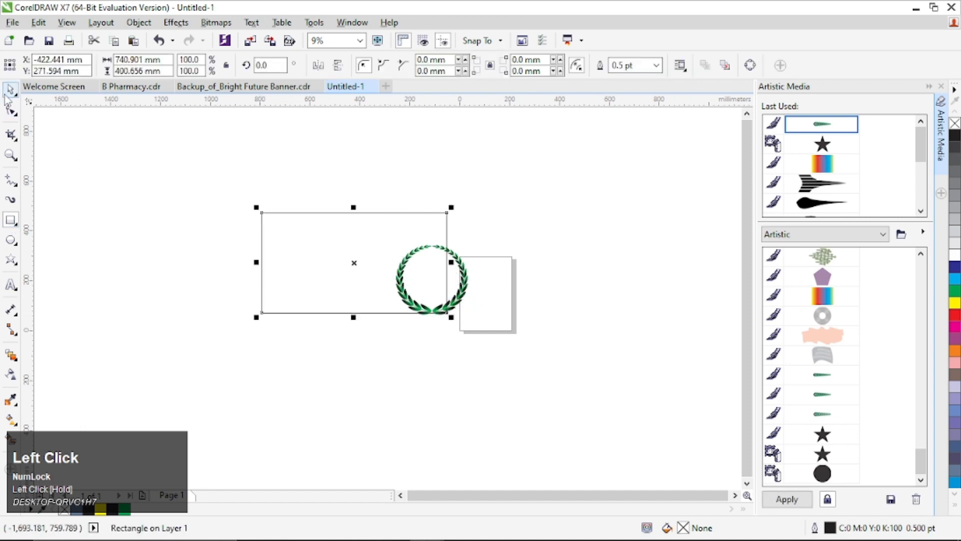
click(954, 290)
scroll(315, 249, up, 1)
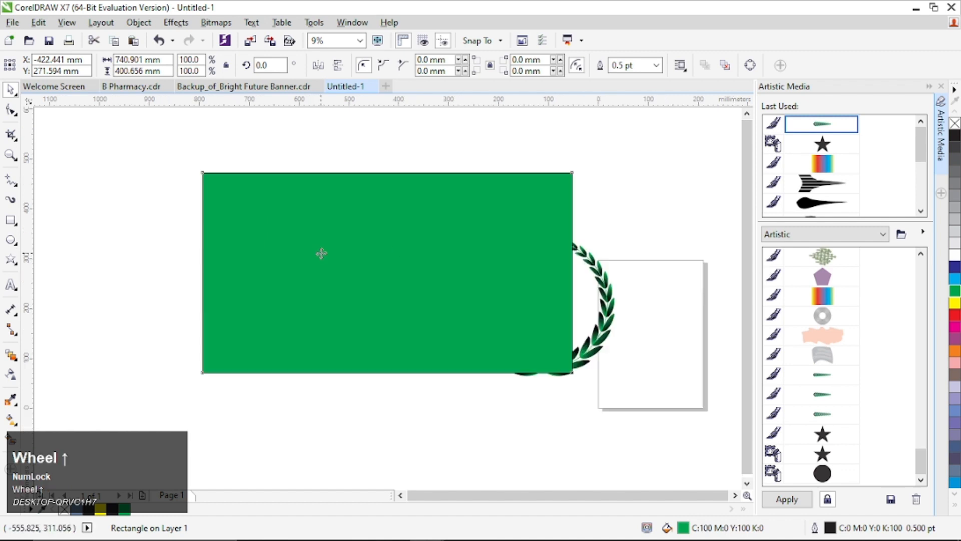
Give the rectangle an elliptical fountain fill with a green centre and near-black outer colour of C75 M68 Y65 K90.
key(g)
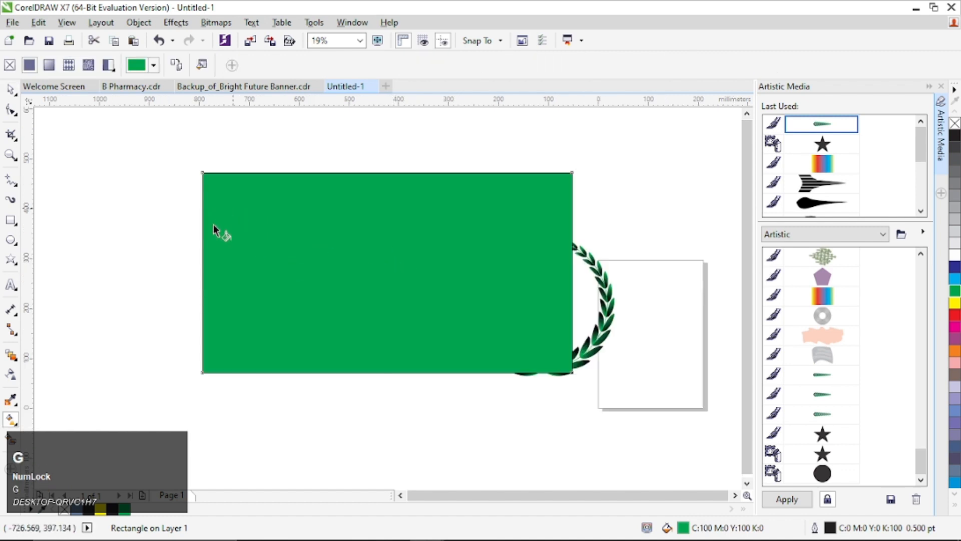
drag(204, 173, 572, 369)
click(196, 67)
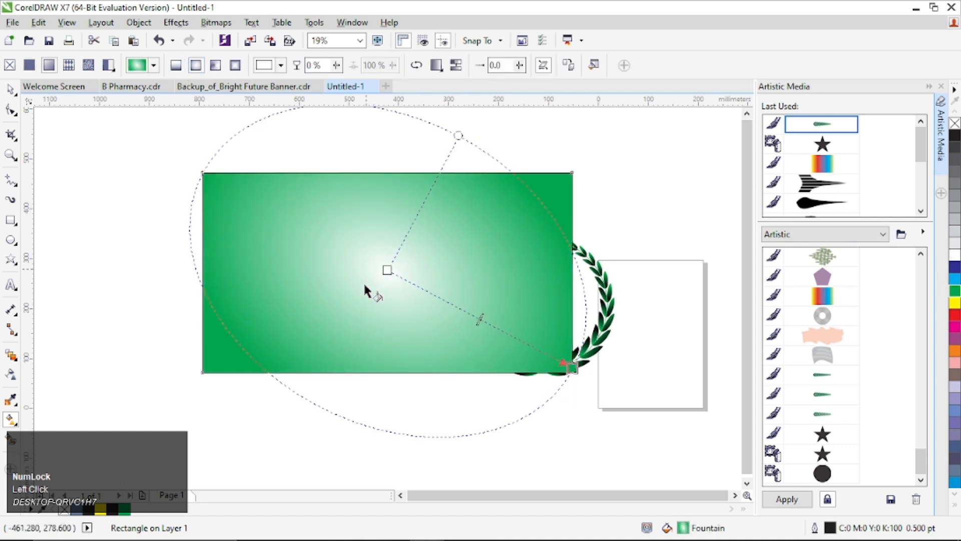
click(387, 270)
click(954, 292)
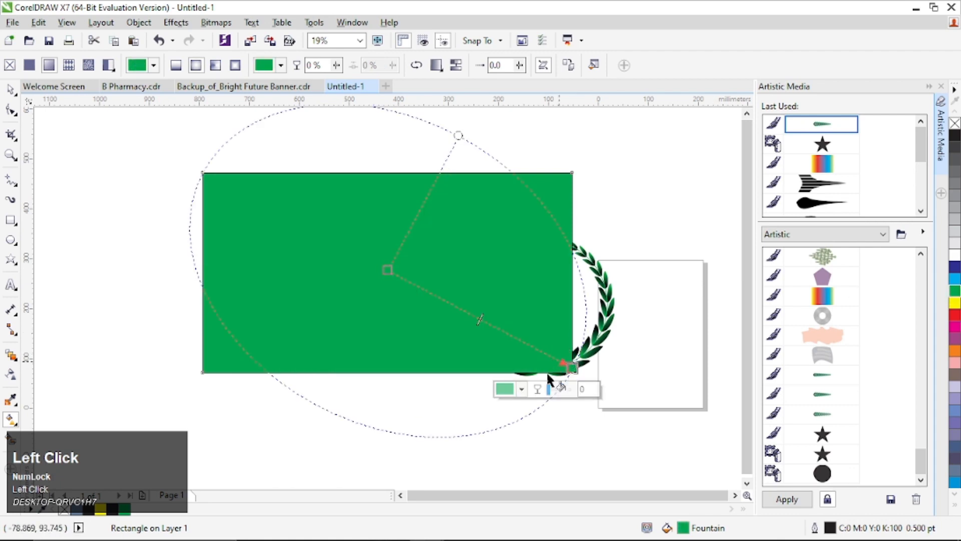
click(521, 389)
drag(543, 310, 616, 360)
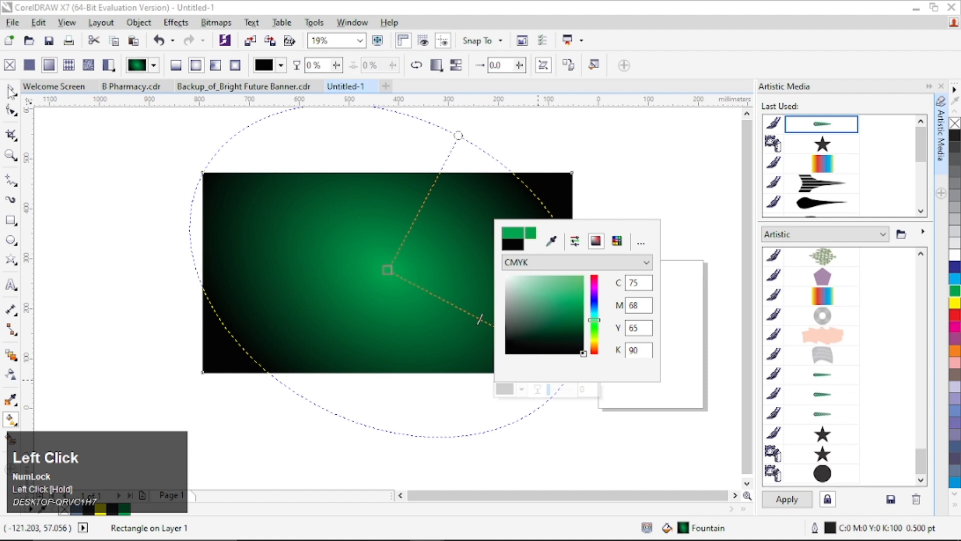
click(11, 92)
click(14, 92)
click(633, 234)
Move the gradient rectangle left until it is clear of the wreath.
click(610, 301)
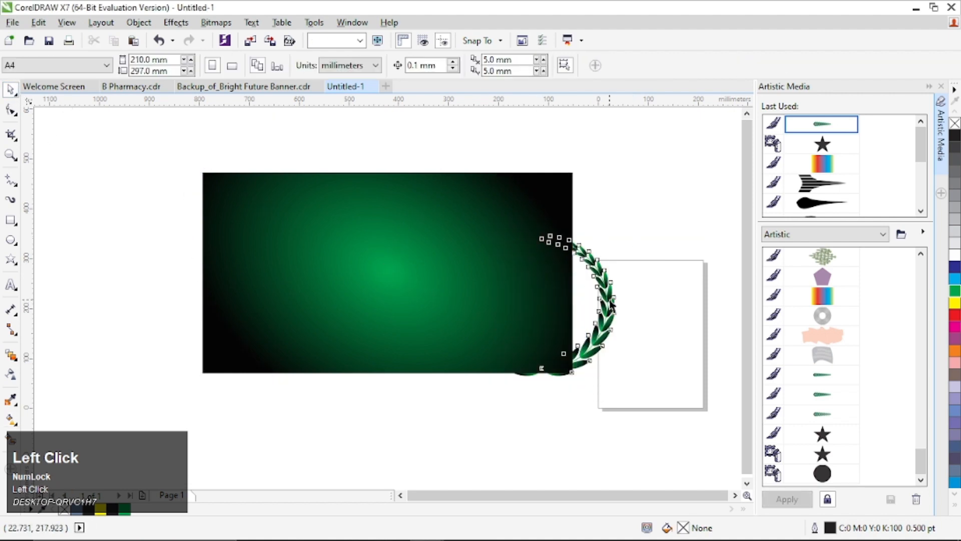
scroll(445, 255, down, 2)
drag(445, 255, 332, 244)
Select all the pieces of the leafy wreath and group them into one object.
click(520, 356)
drag(467, 217, 657, 374)
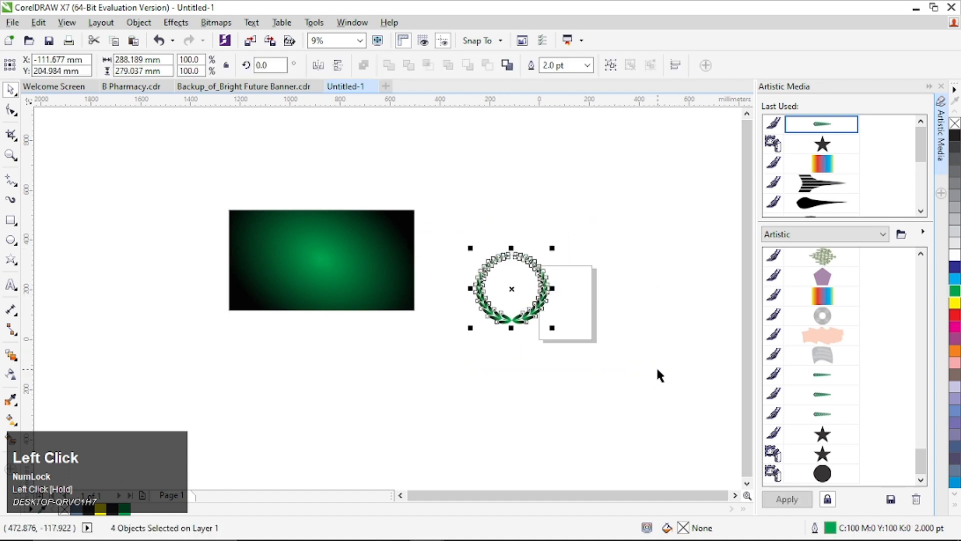
key(ctrl+g)
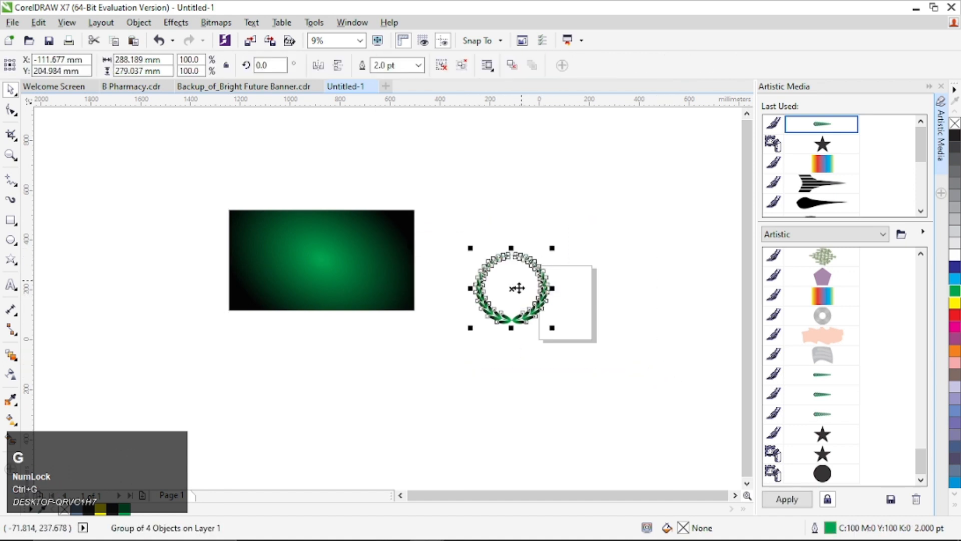
Move the grouped wreath onto the centre of the green gradient rectangle and bring it to the front.
drag(518, 288, 327, 261)
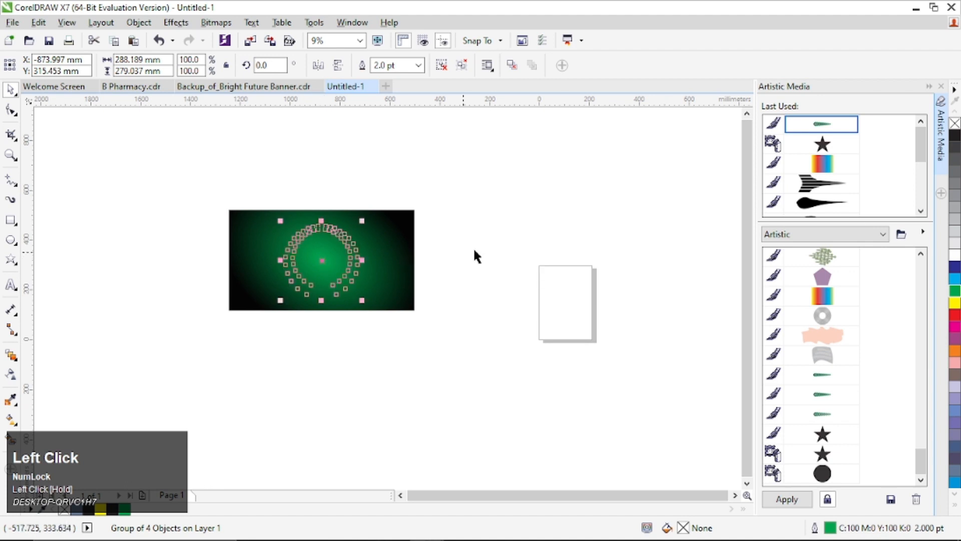
key(shift+Page_Up)
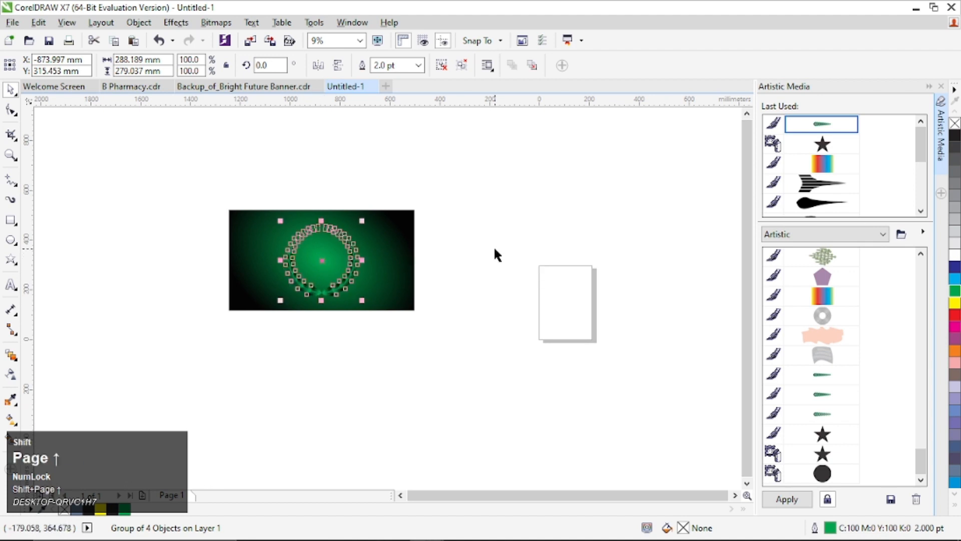
click(534, 228)
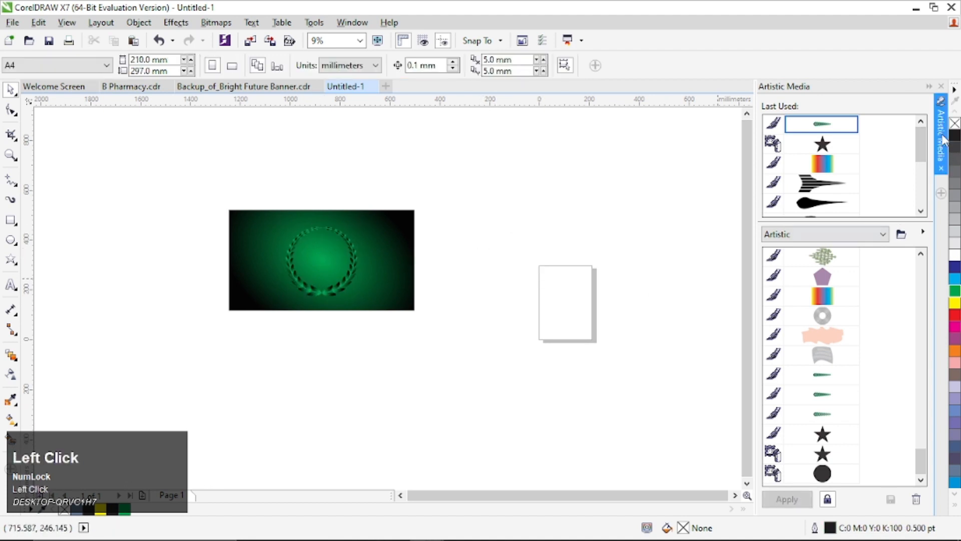
Close the Artistic Media docker and fit all the artwork in the drawing window.
click(941, 89)
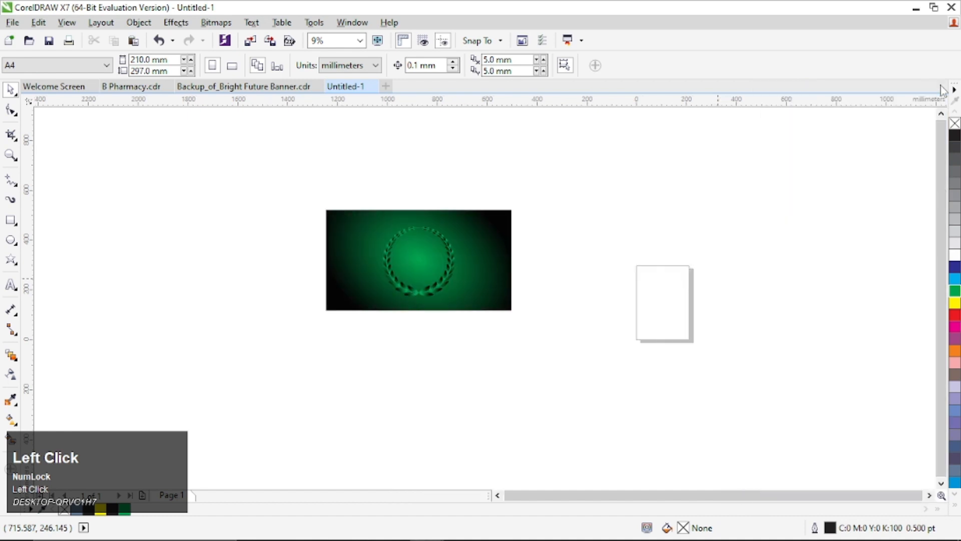
key(F5)
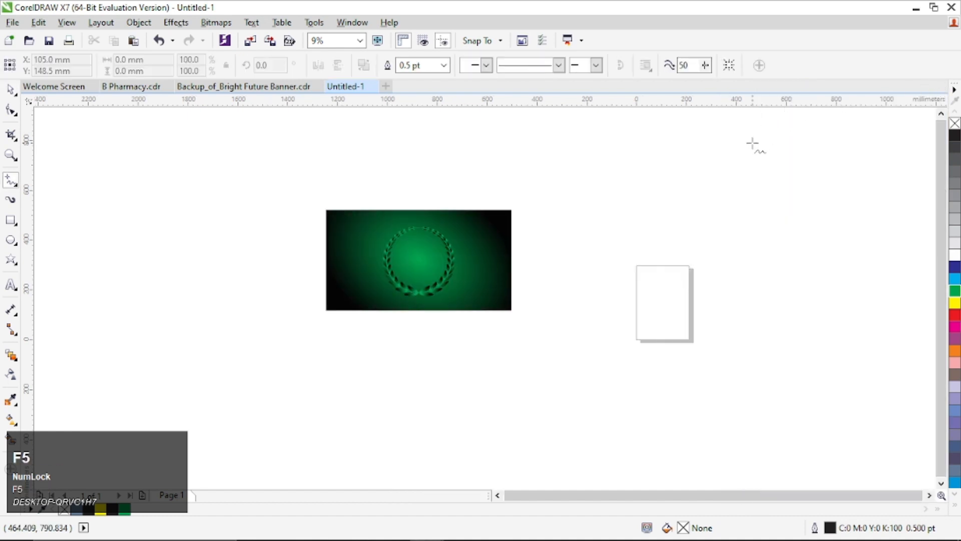
key(F4)
click(11, 89)
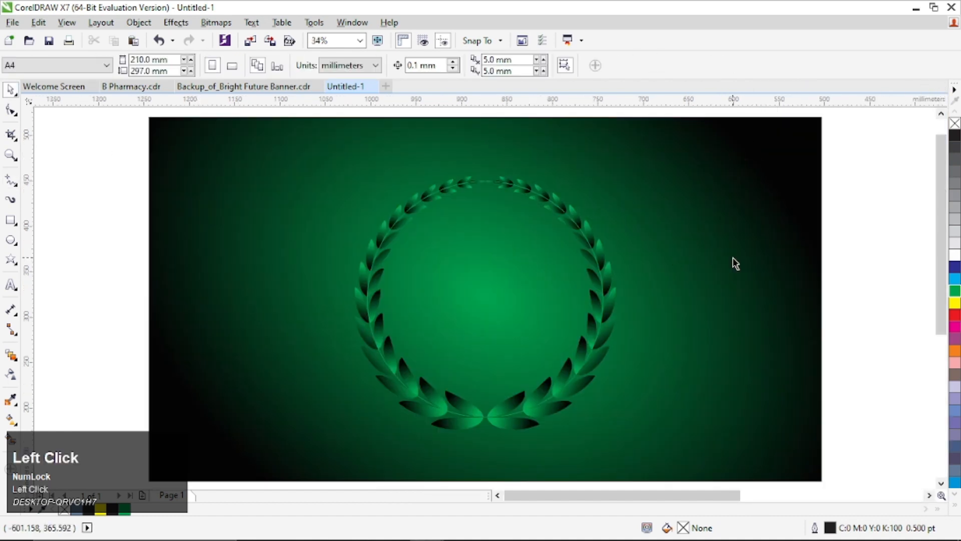
Narrow the gradient rectangle symmetrically about its centre to about 494 mm wide, keeping its height.
click(800, 292)
drag(829, 297, 717, 293)
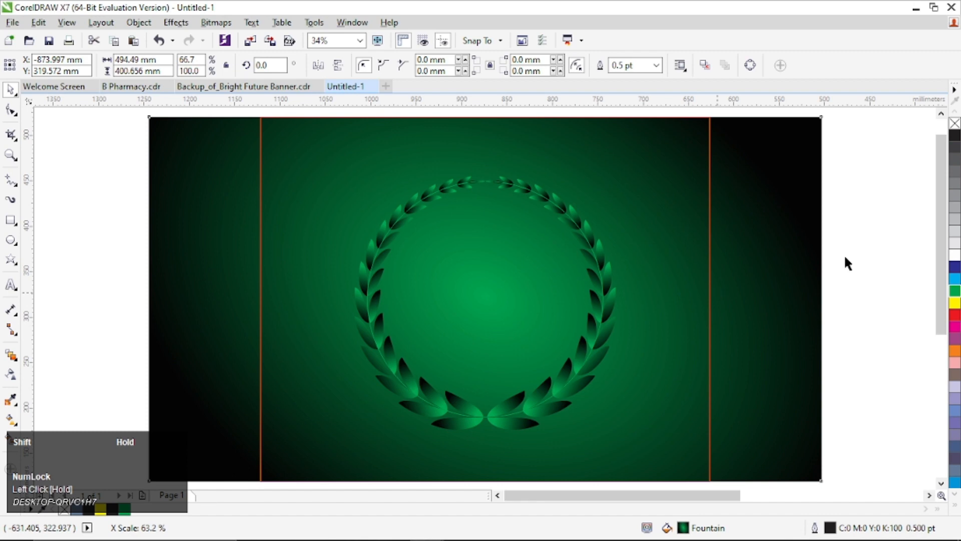
drag(845, 259, 845, 259)
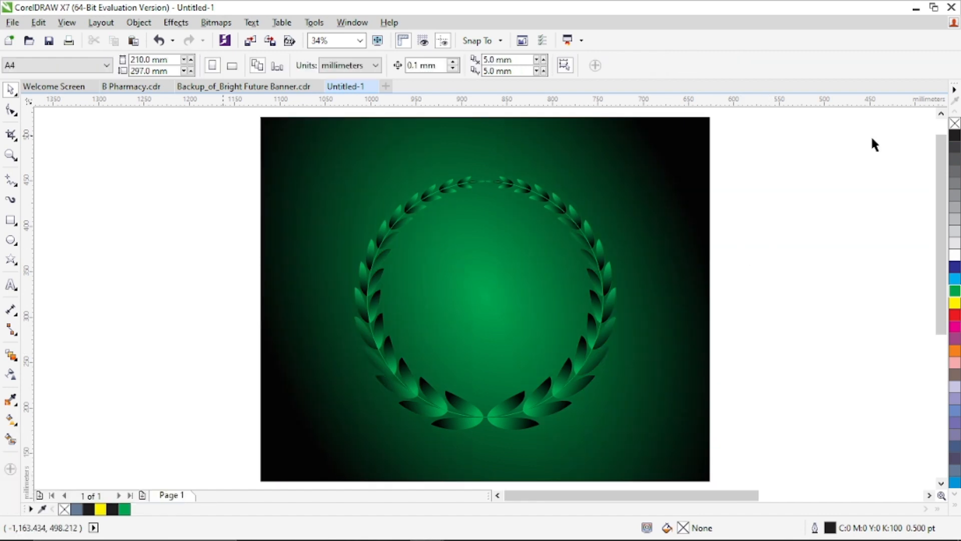
click(916, 8)
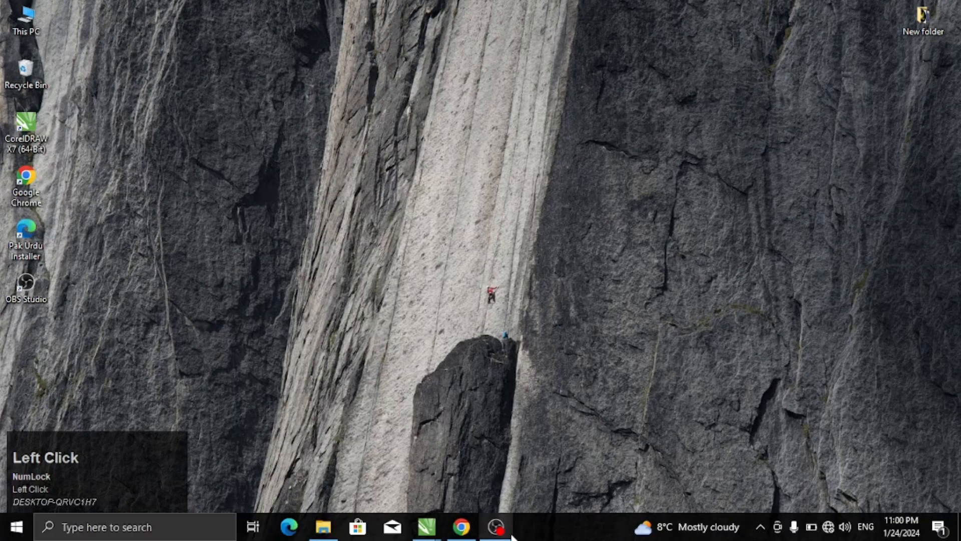
click(497, 527)
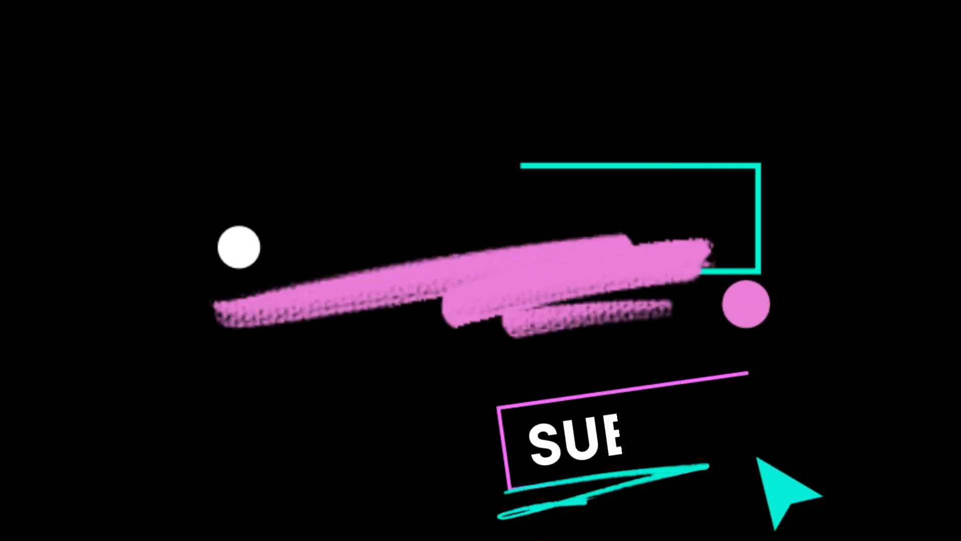